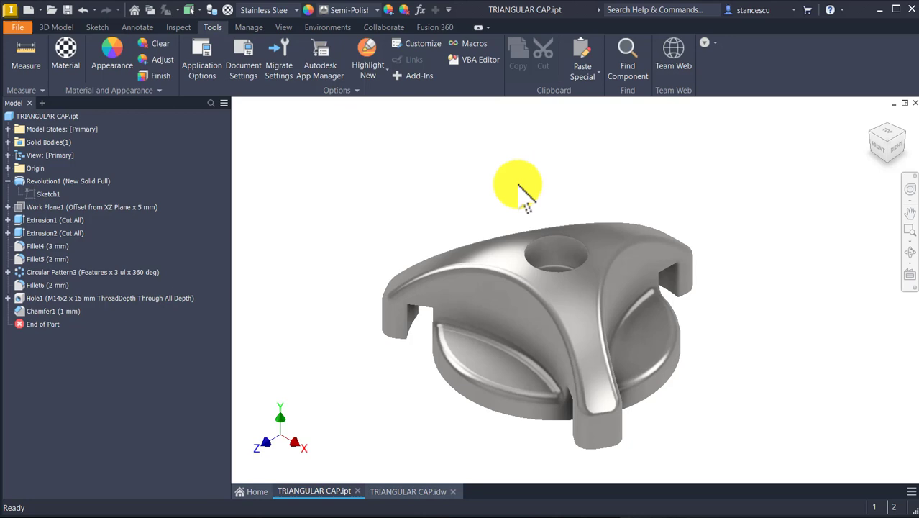
Orbit the cap to a front view, then return it to the home view.
{"action": "middle_click_drag", "start_coordinate": [518, 185], "coordinate": [715, 158], "text": "shift"}
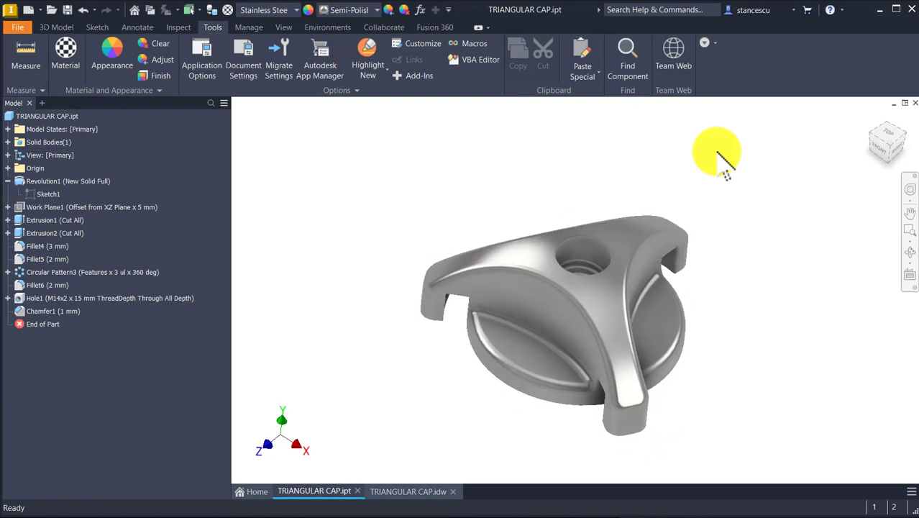
{"action": "key", "text": "F6"}
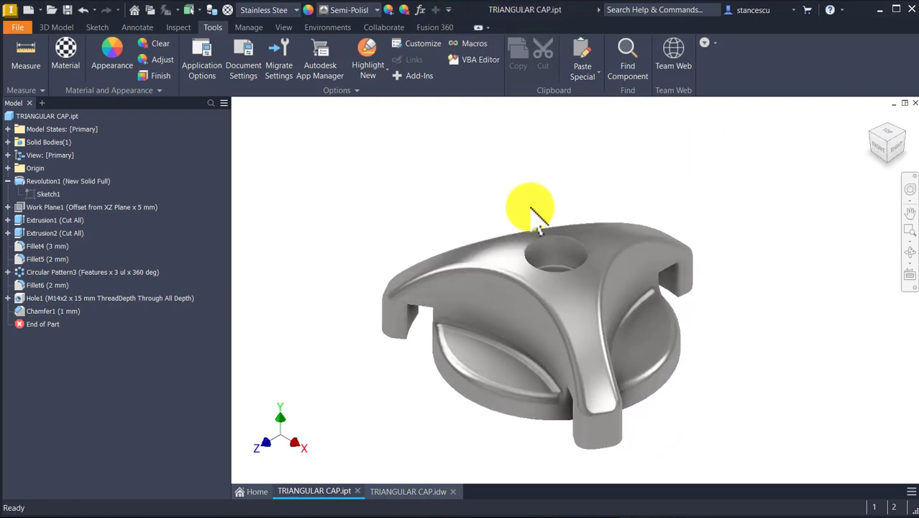
{"action": "left_click", "coordinate": [525, 165]}
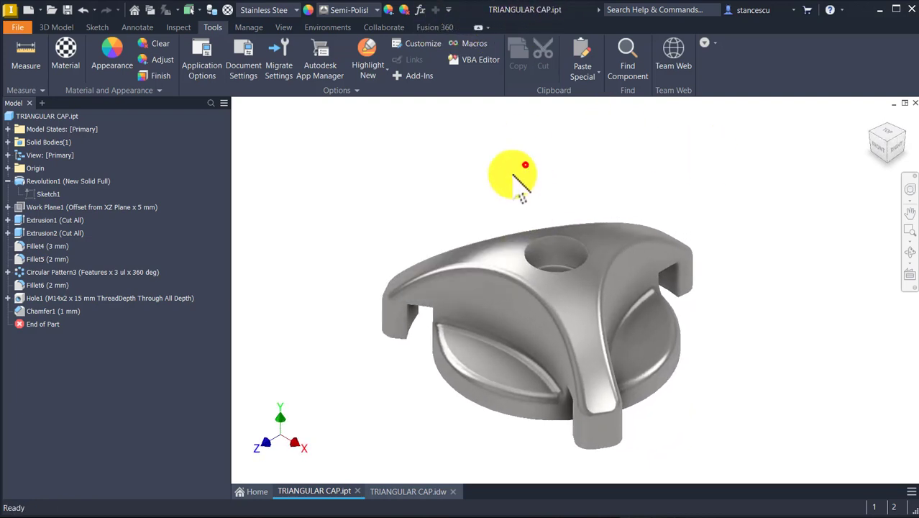
Switch to the TRIANGULAR CAP drawing and inspect the A-A section line and Ø42 dimension.
{"action": "left_click", "coordinate": [411, 493]}
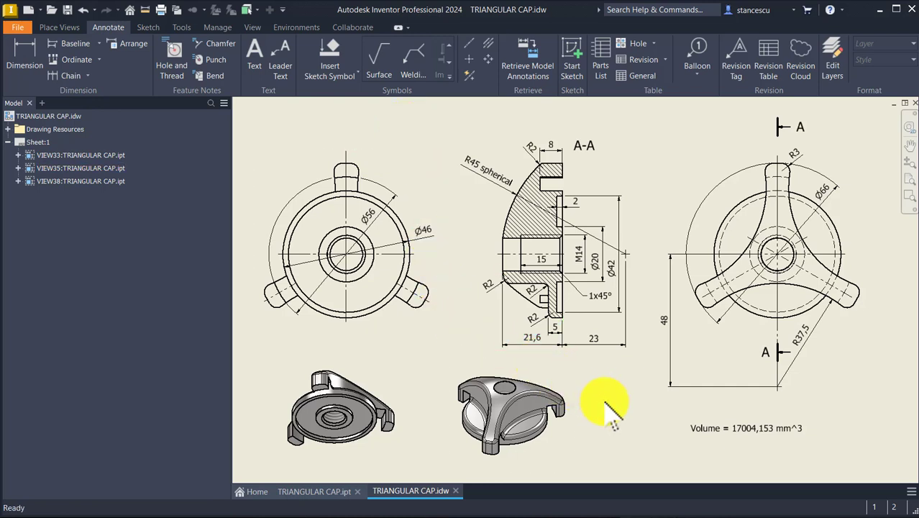
{"action": "left_click", "coordinate": [777, 245]}
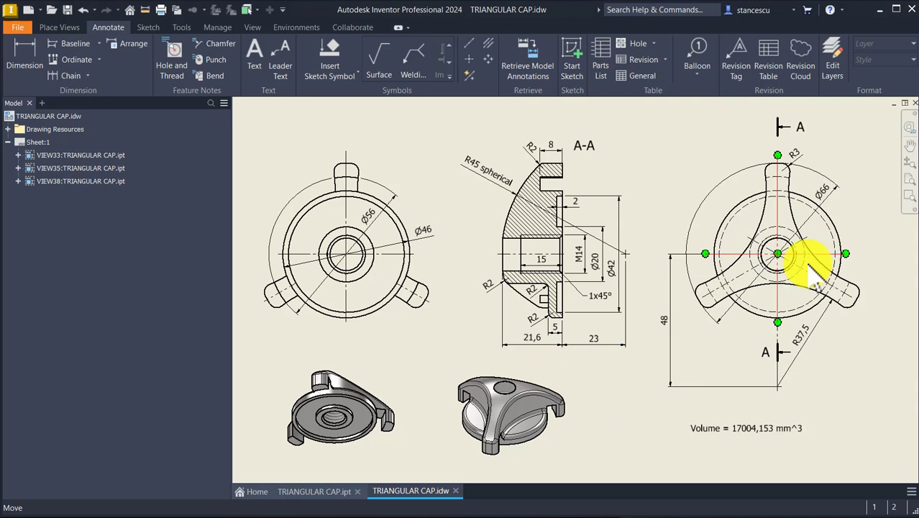
{"action": "left_click", "coordinate": [560, 209]}
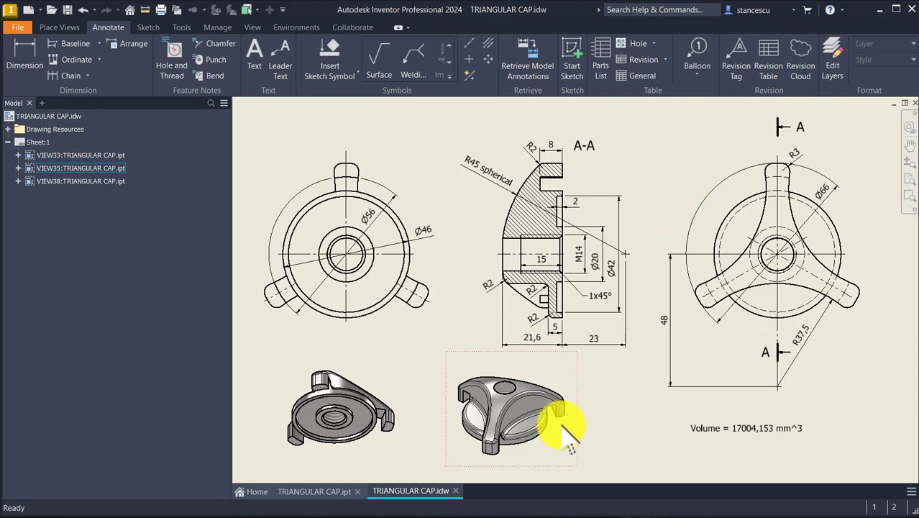
{"action": "left_click", "coordinate": [619, 275]}
{"action": "key", "text": "Escape"}
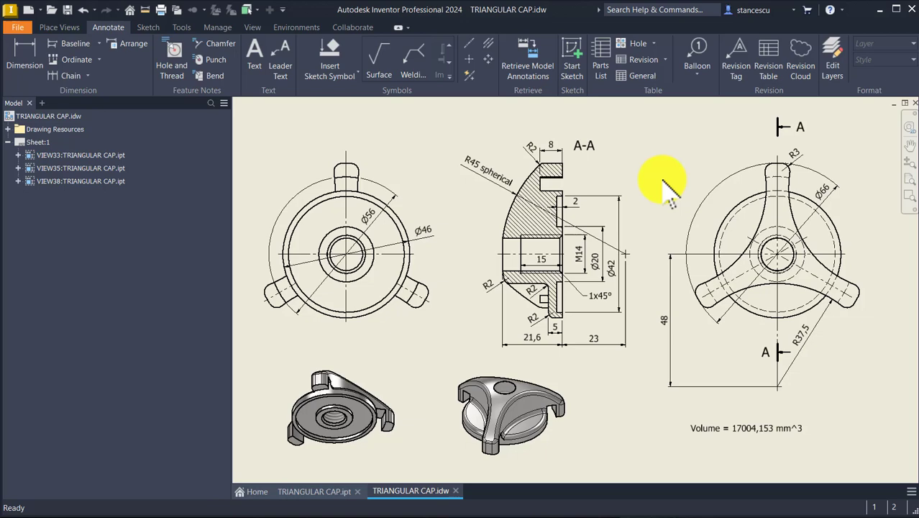
Create Part2 from the Standard (mm).ipt template with Sketch1 on the XY plane.
{"action": "left_click", "coordinate": [29, 9]}
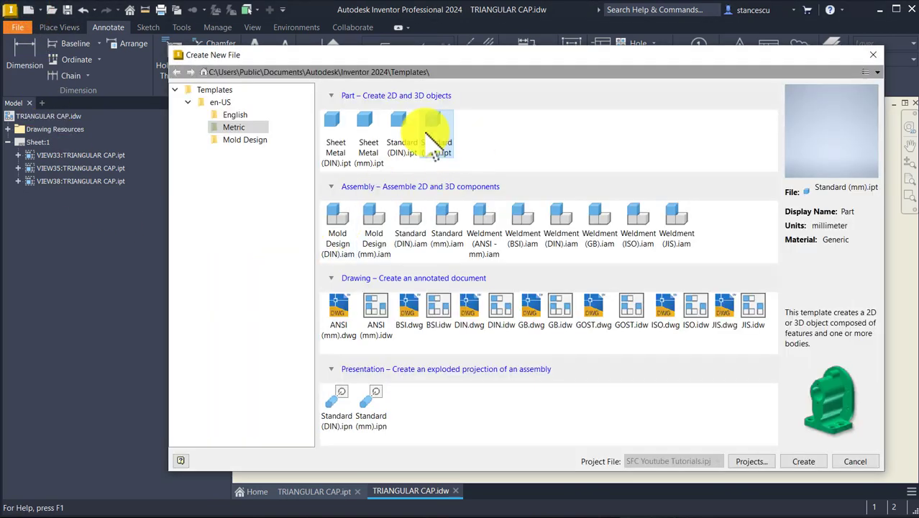
{"action": "double_click", "coordinate": [440, 126]}
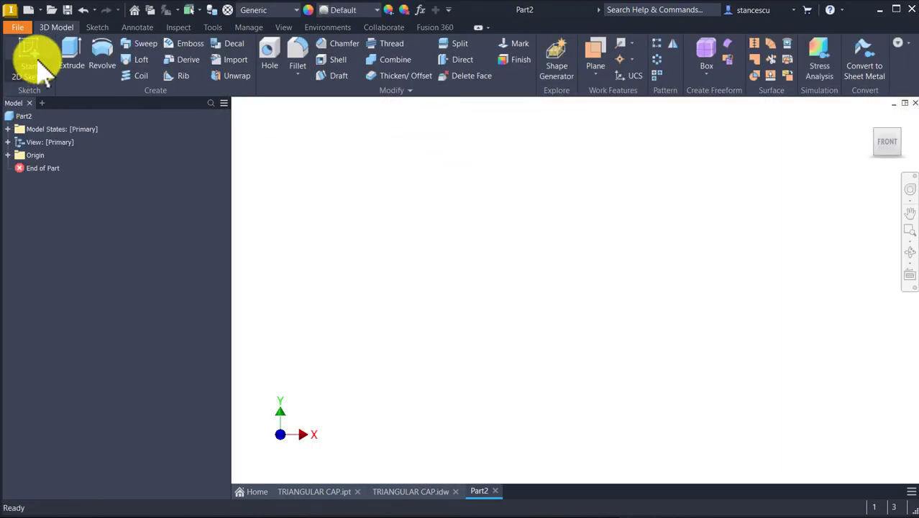
{"action": "left_click", "coordinate": [29, 54]}
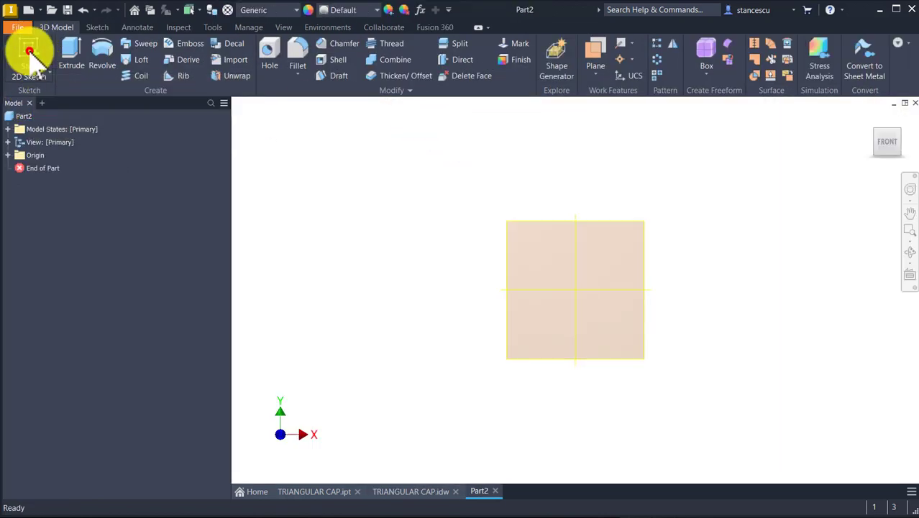
{"action": "left_click", "coordinate": [531, 167]}
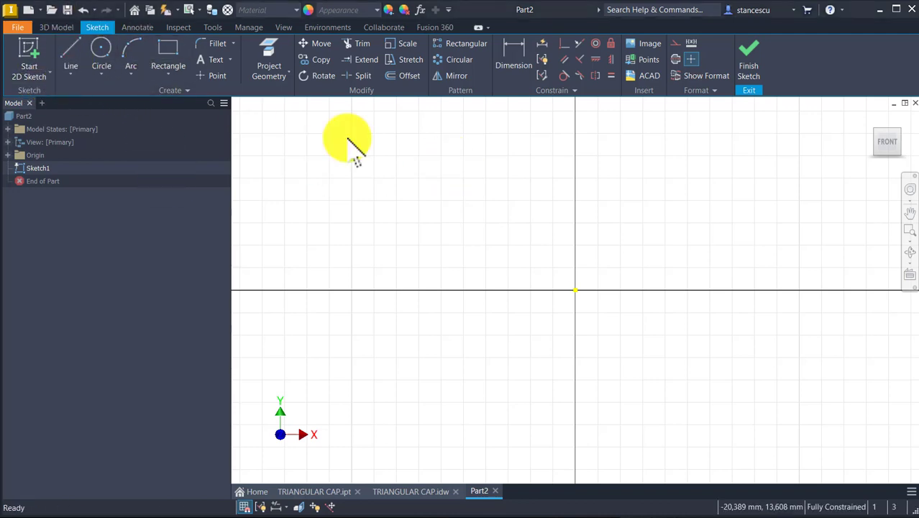
Draw the 21.6 mm vertical edge from the origin and the short top line.
{"action": "left_click", "coordinate": [69, 54]}
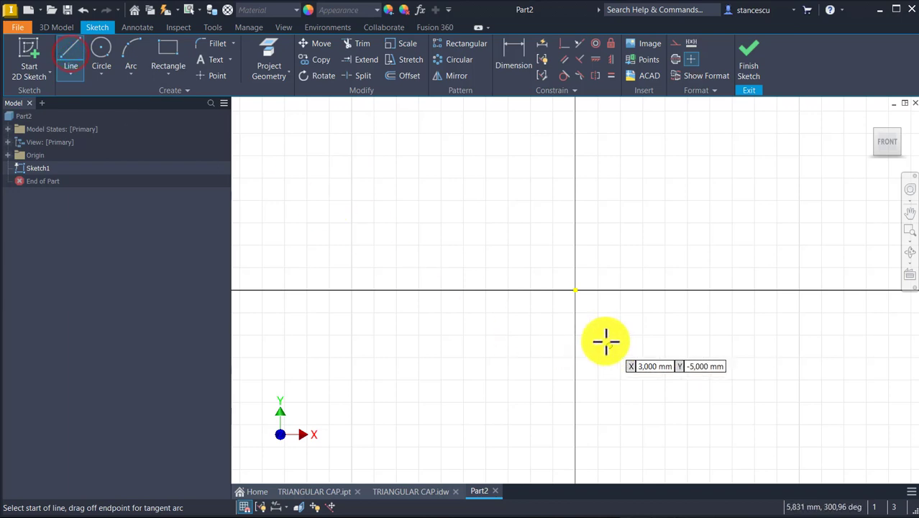
{"action": "left_click", "coordinate": [575, 290]}
{"action": "middle_click_drag", "start_coordinate": [583, 236], "coordinate": [449, 357]}
{"action": "type", "text": "21.6"}
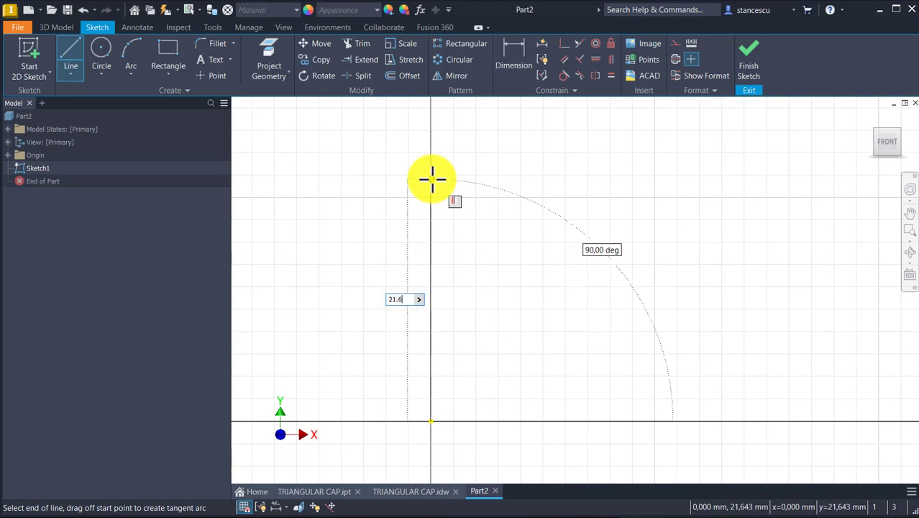
{"action": "key", "text": "Return"}
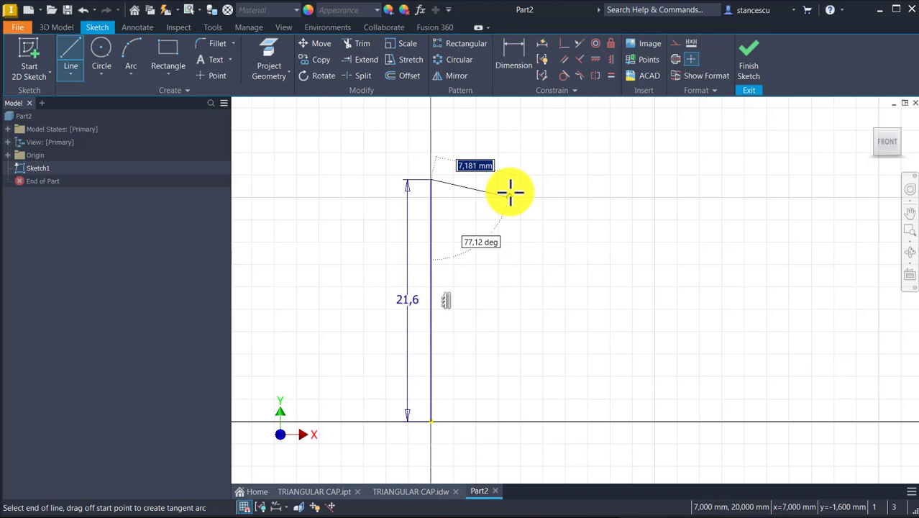
{"action": "left_click", "coordinate": [508, 181]}
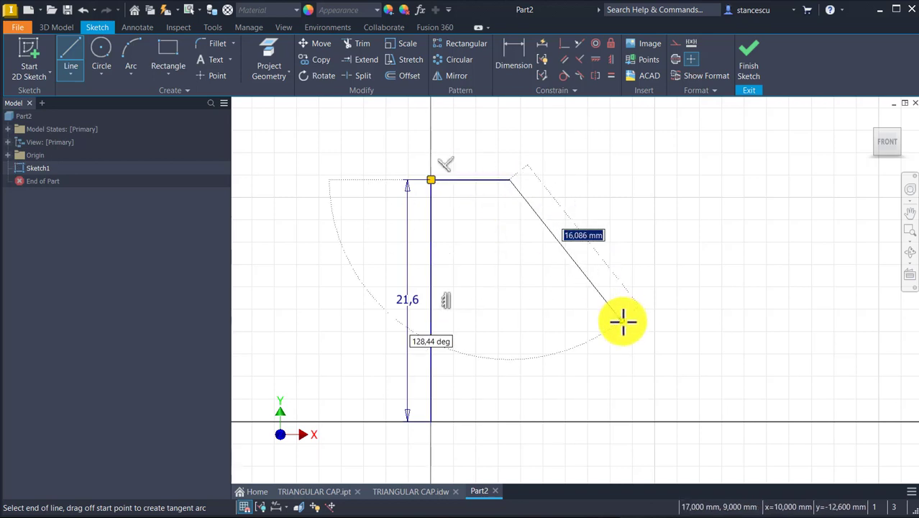
{"action": "key", "text": "Escape"}
Add a three-point arc of radius 45 from the top line's end.
{"action": "left_click", "coordinate": [133, 47]}
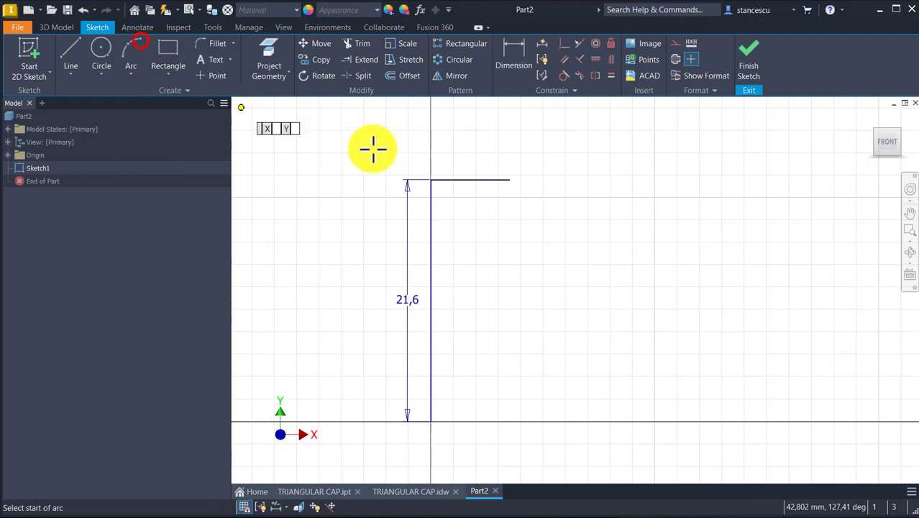
{"action": "left_click", "coordinate": [507, 180]}
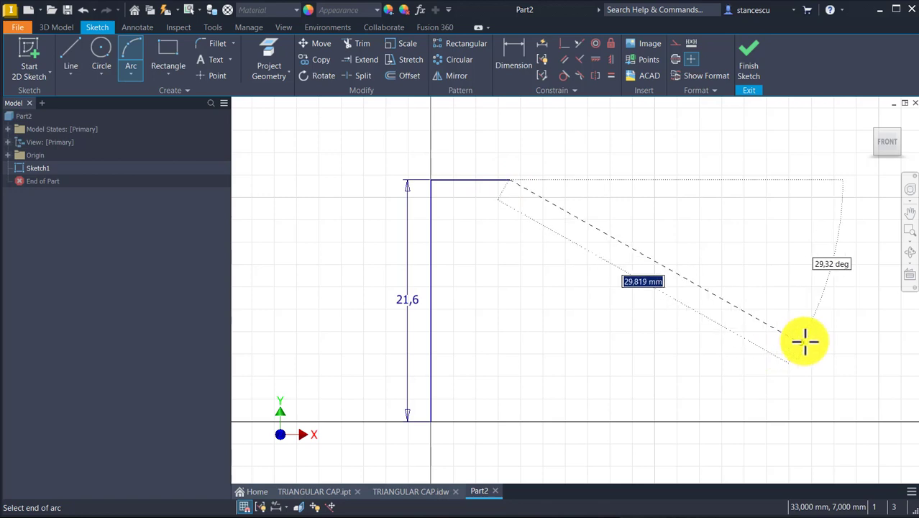
{"action": "left_click", "coordinate": [805, 342]}
{"action": "type", "text": "45"}
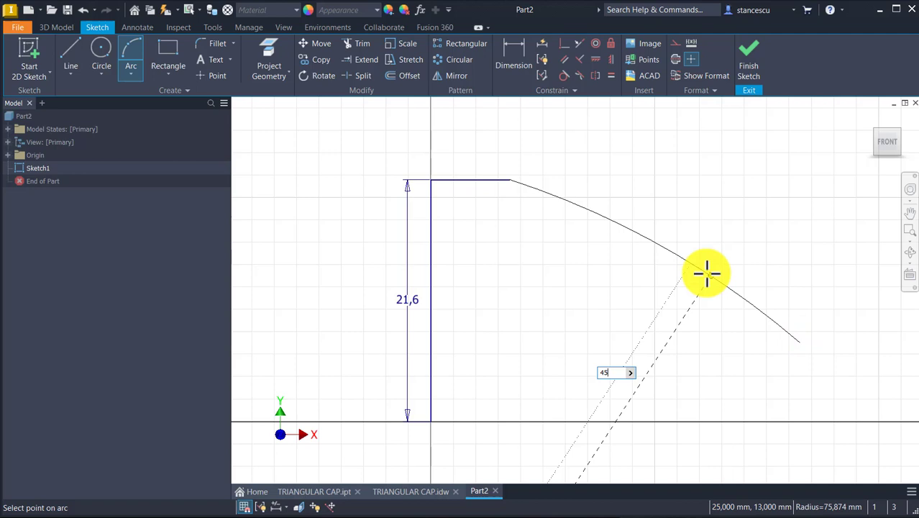
{"action": "key", "text": "Return"}
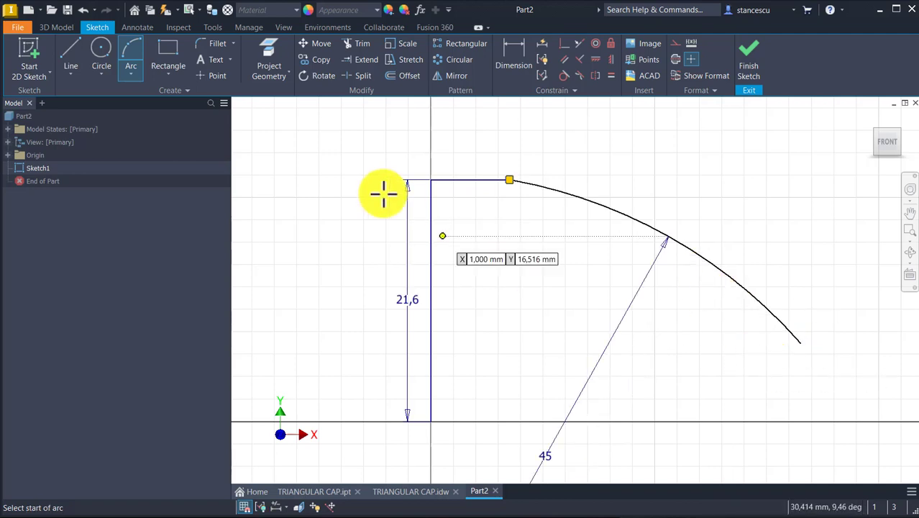
Draw a vertical side down to the axis and a baseline back to the origin.
{"action": "left_click", "coordinate": [64, 51]}
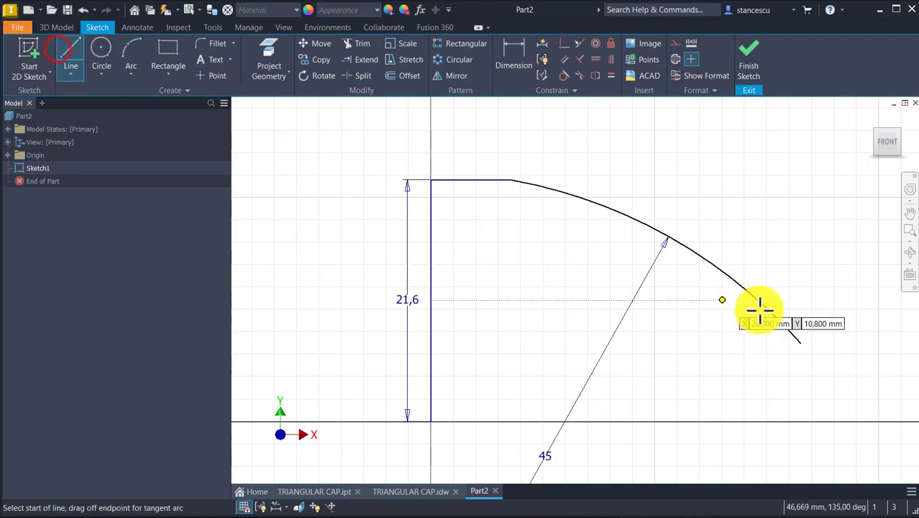
{"action": "left_click", "coordinate": [800, 344]}
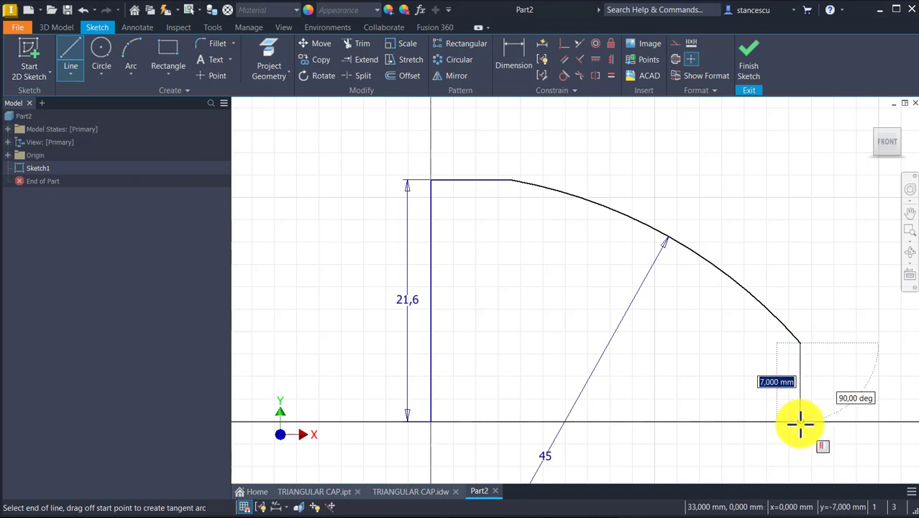
{"action": "left_click", "coordinate": [800, 422]}
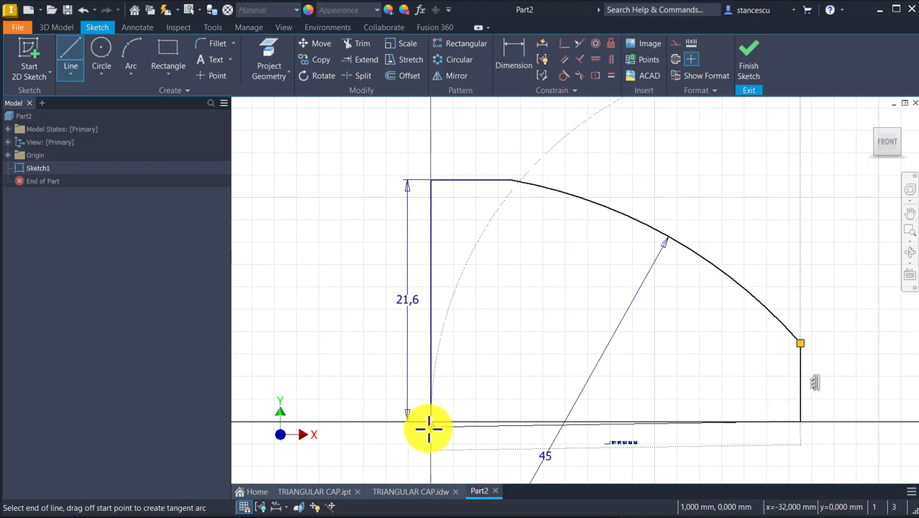
{"action": "left_click", "coordinate": [430, 422]}
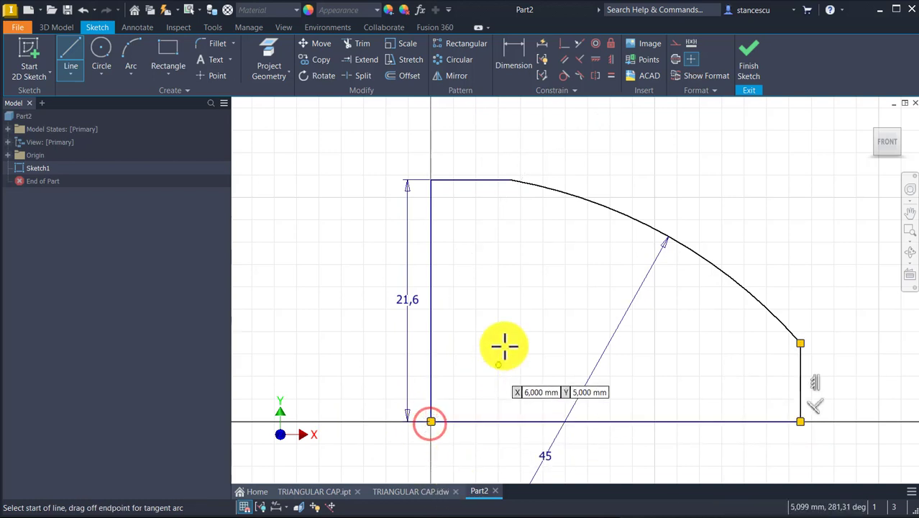
{"action": "key", "text": "Escape"}
{"action": "scroll", "coordinate": [523, 246], "scroll_direction": "down", "scroll_amount": 2}
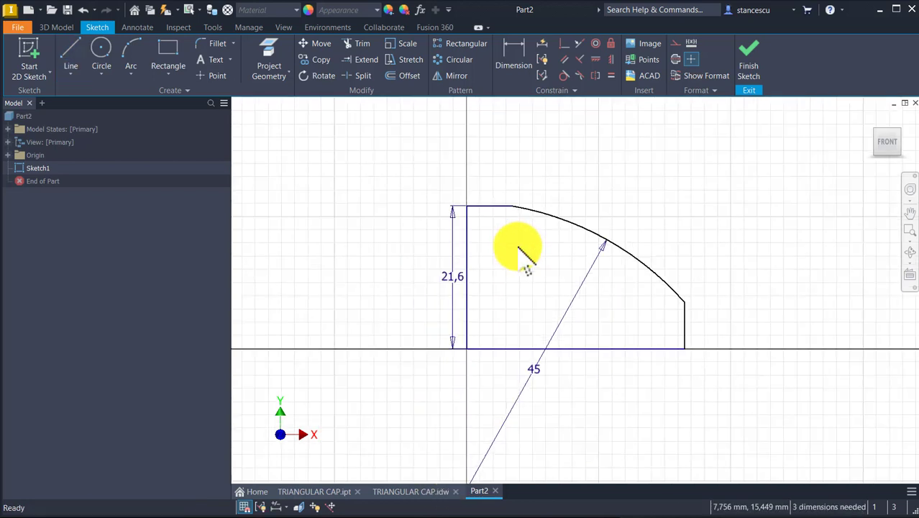
Constrain the line's lower endpoint vertically in line with the origin.
{"action": "middle_click_drag", "start_coordinate": [523, 251], "coordinate": [557, 134]}
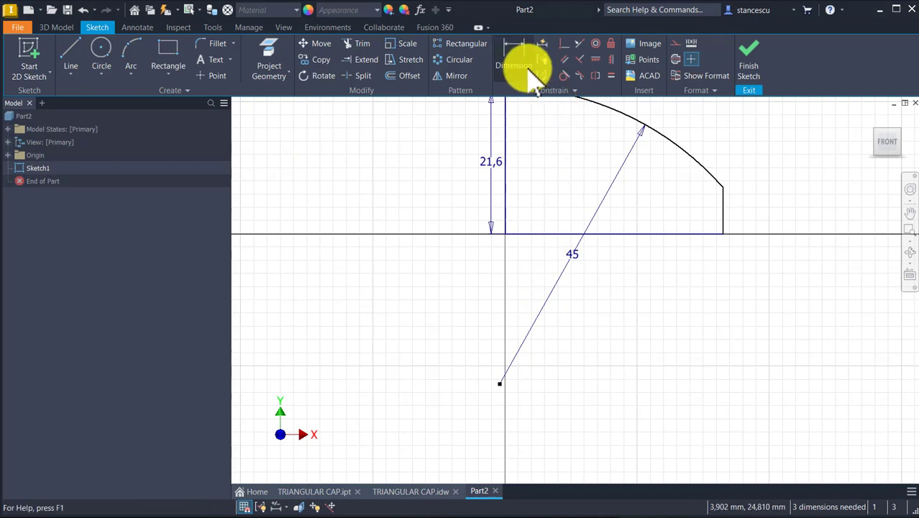
{"action": "left_click", "coordinate": [612, 61]}
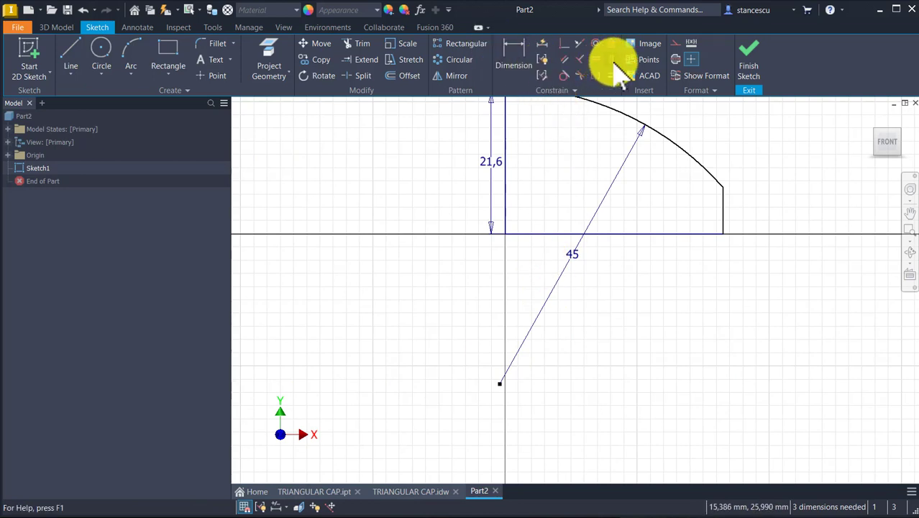
{"action": "left_click", "coordinate": [499, 384]}
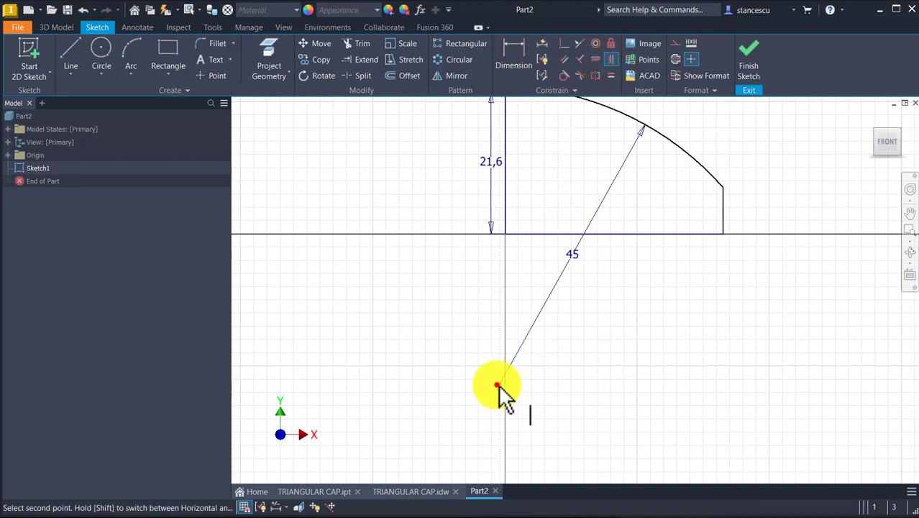
{"action": "left_click", "coordinate": [509, 231]}
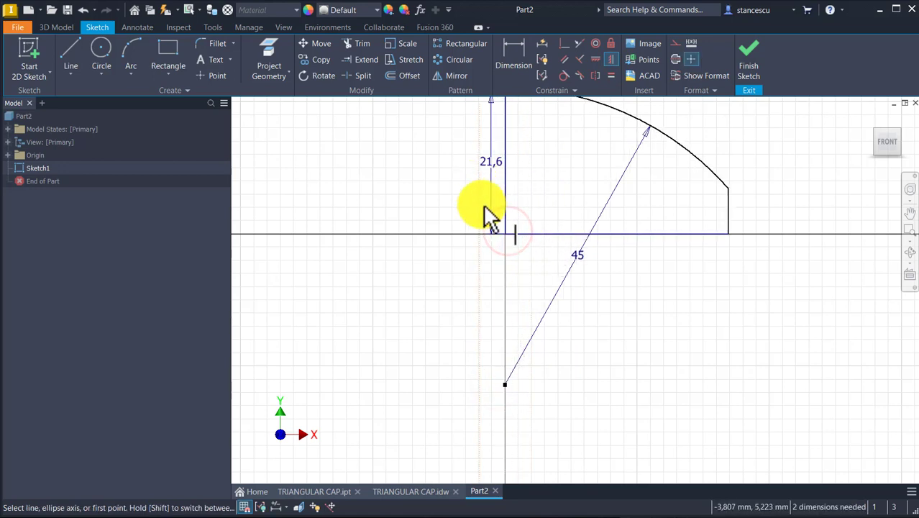
{"action": "key", "text": "Escape"}
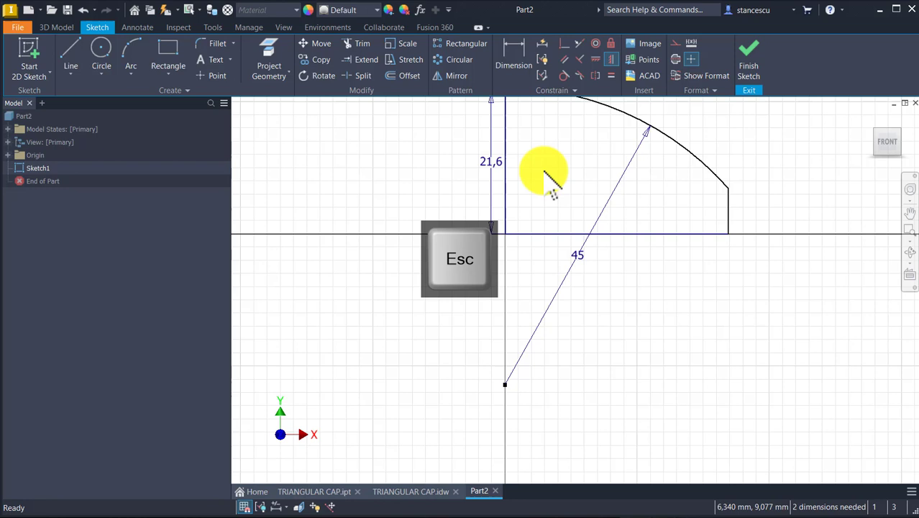
Make the origin's vertical line a centreline and move the 21.6 dimension left.
{"action": "left_click_drag", "start_coordinate": [540, 166], "coordinate": [472, 216]}
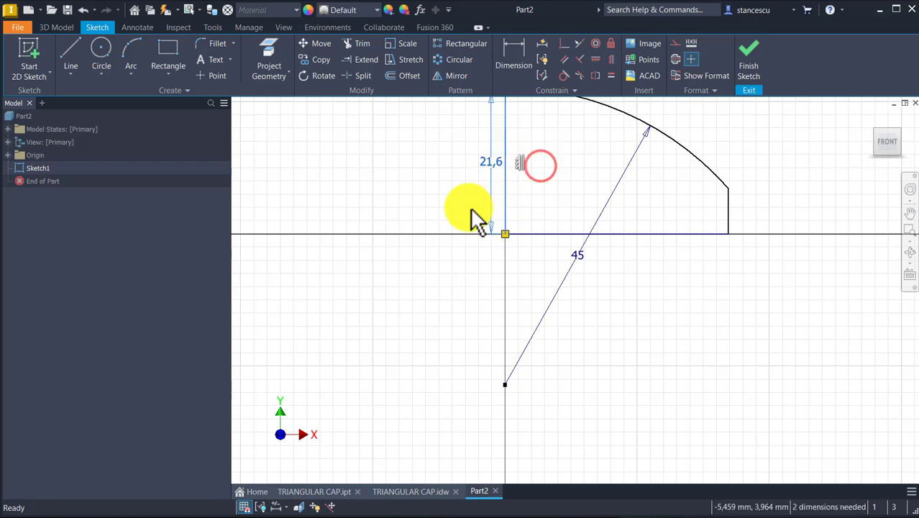
{"action": "left_click", "coordinate": [675, 57]}
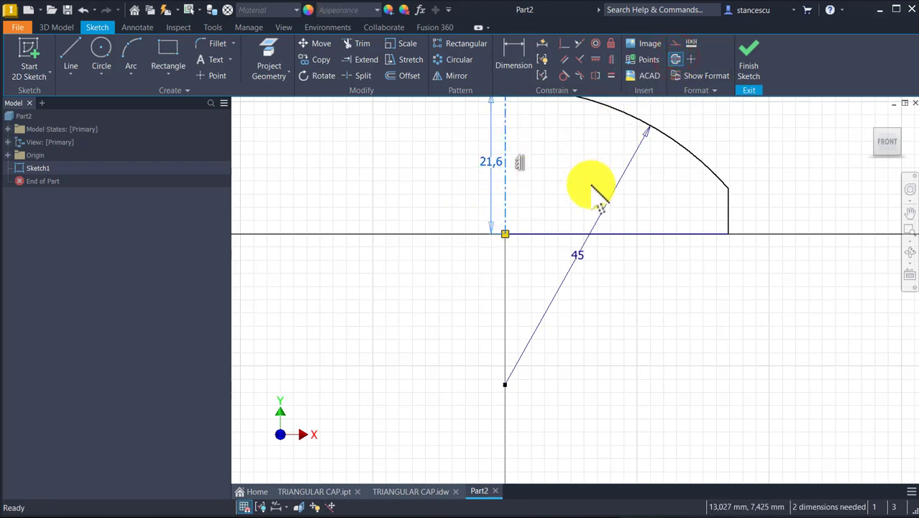
{"action": "middle_click_drag", "start_coordinate": [590, 187], "coordinate": [596, 219]}
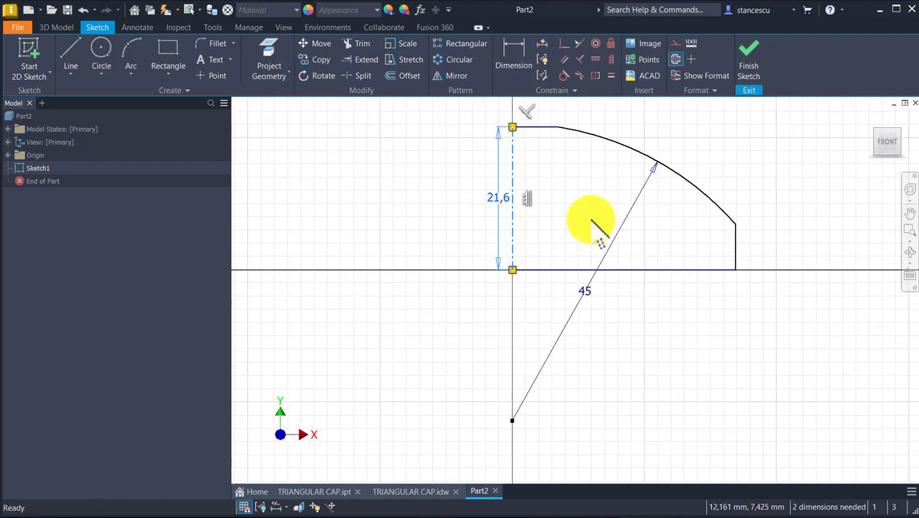
{"action": "key", "text": "Escape"}
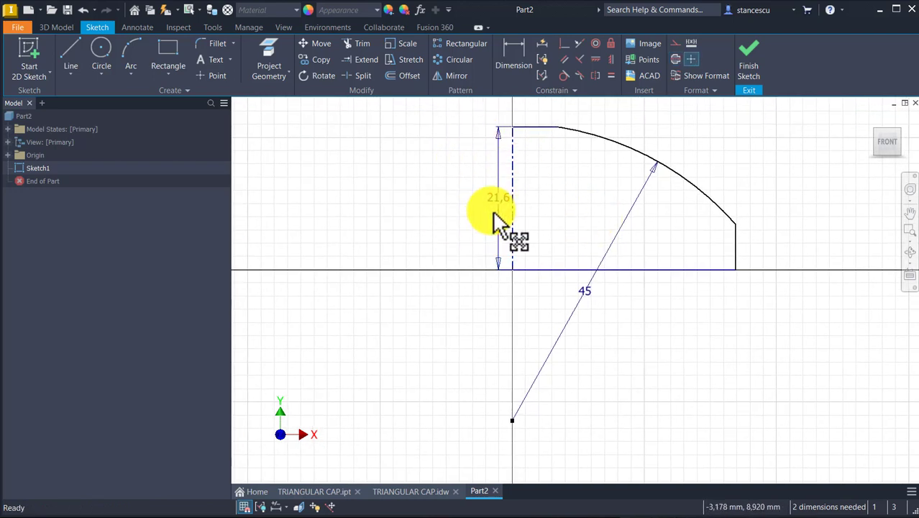
{"action": "left_click_drag", "start_coordinate": [491, 196], "coordinate": [420, 194]}
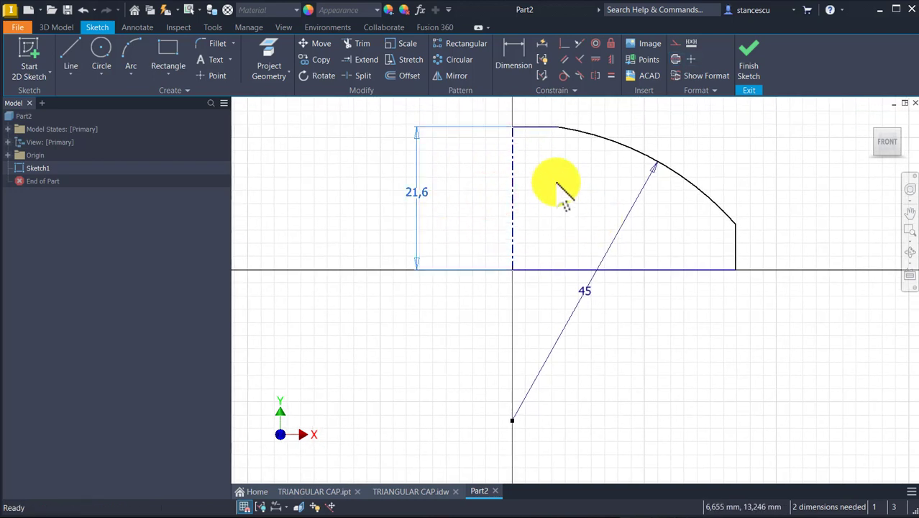
Dimension the slanted line's bottom end 23 mm below the baseline.
{"action": "left_click", "coordinate": [520, 51]}
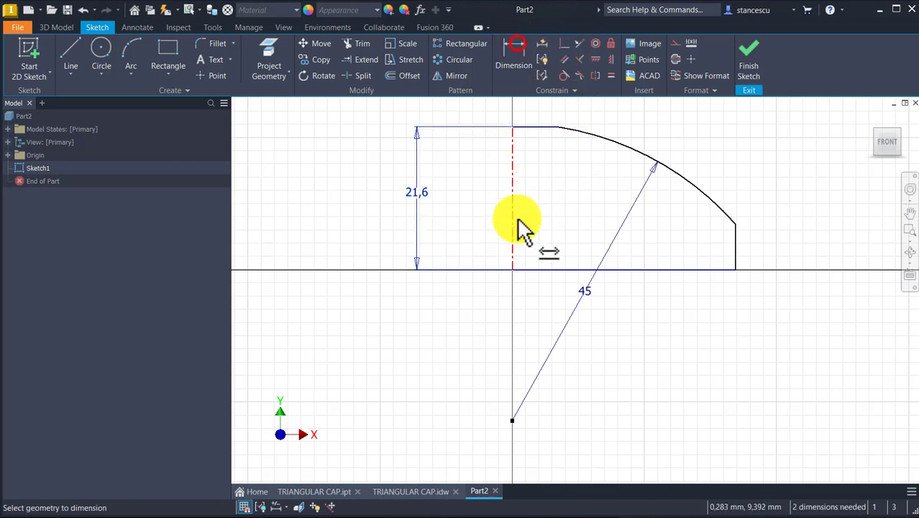
{"action": "left_click", "coordinate": [531, 270]}
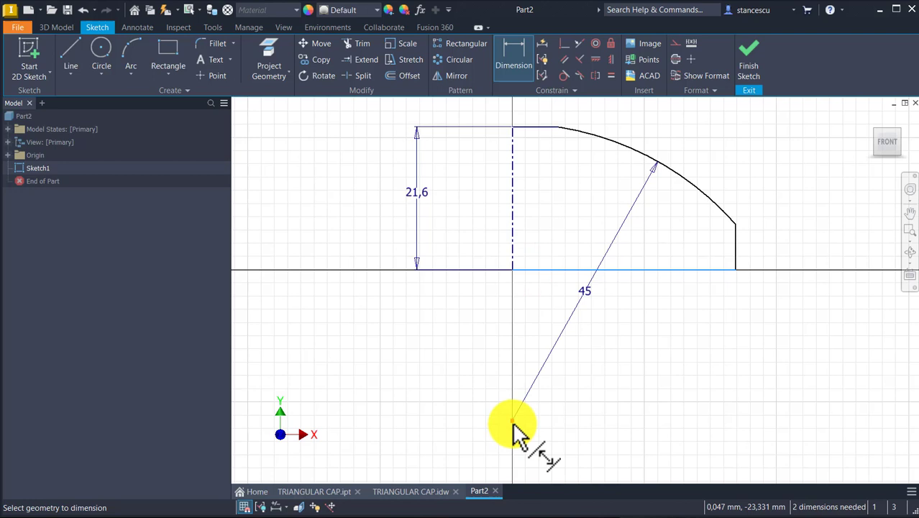
{"action": "left_click", "coordinate": [512, 423]}
{"action": "left_click", "coordinate": [445, 350]}
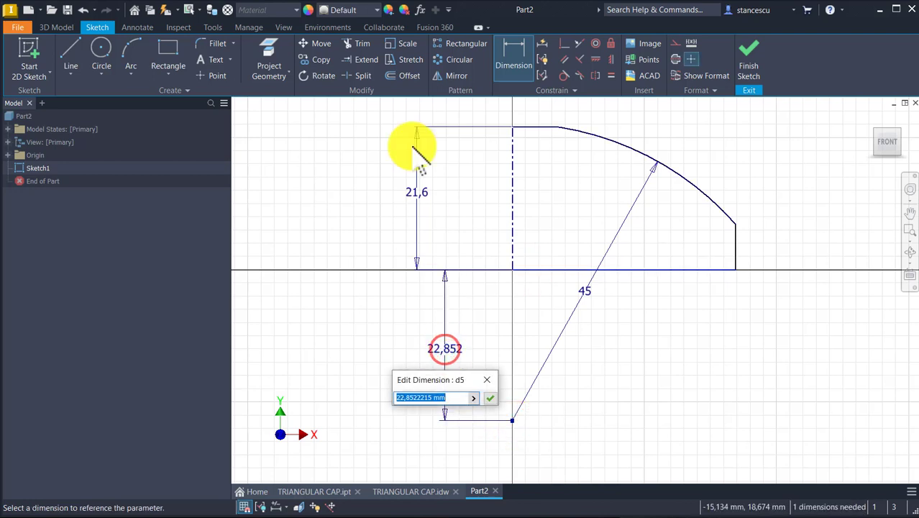
{"action": "type", "text": "23"}
{"action": "key", "text": "Return"}
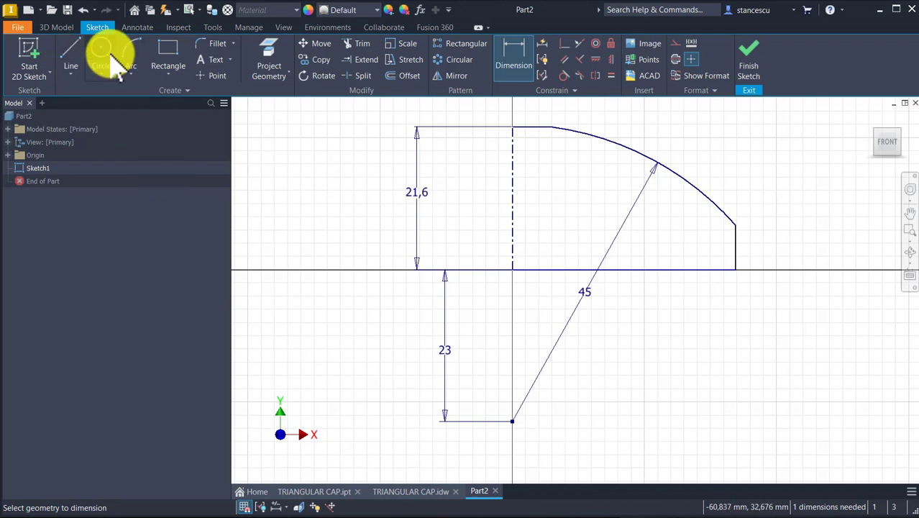
Move the R45 dimension onto the arc and draw the 1 mm-high strip on the baseline.
{"action": "key", "text": "Escape"}
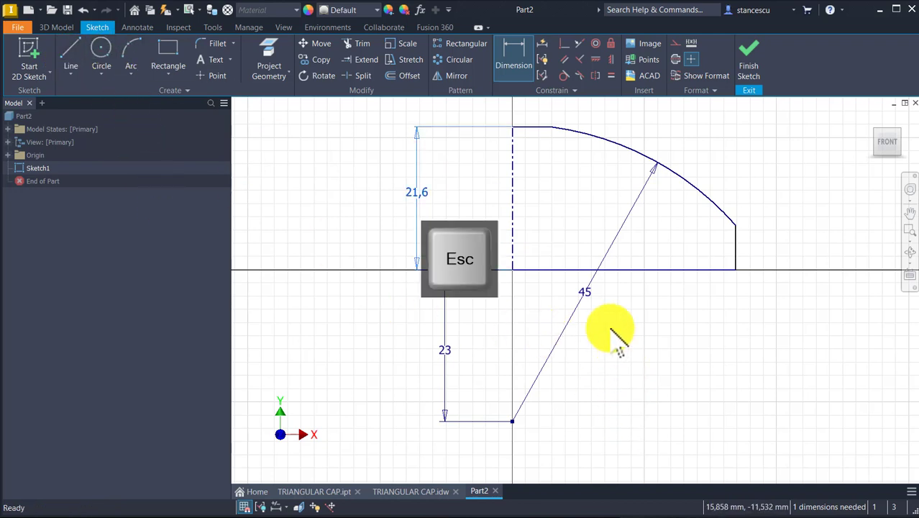
{"action": "left_click_drag", "start_coordinate": [585, 291], "coordinate": [687, 148]}
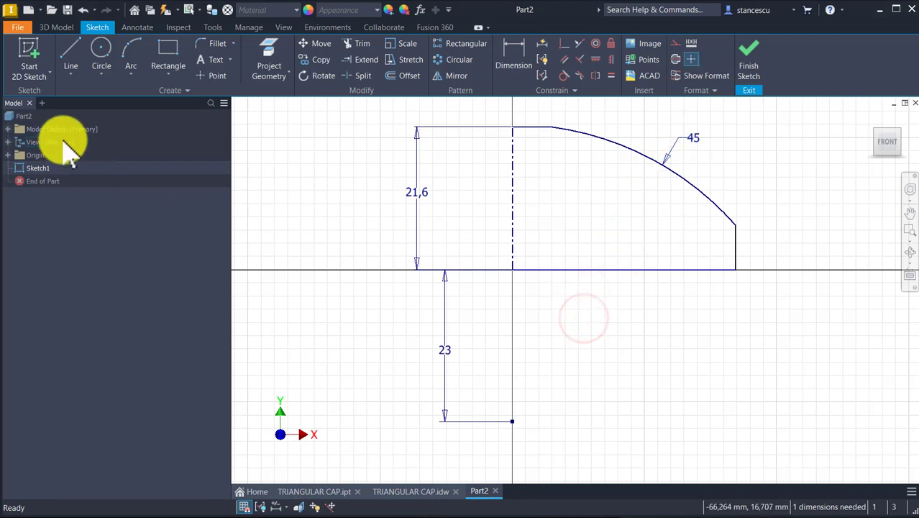
{"action": "left_click", "coordinate": [70, 52]}
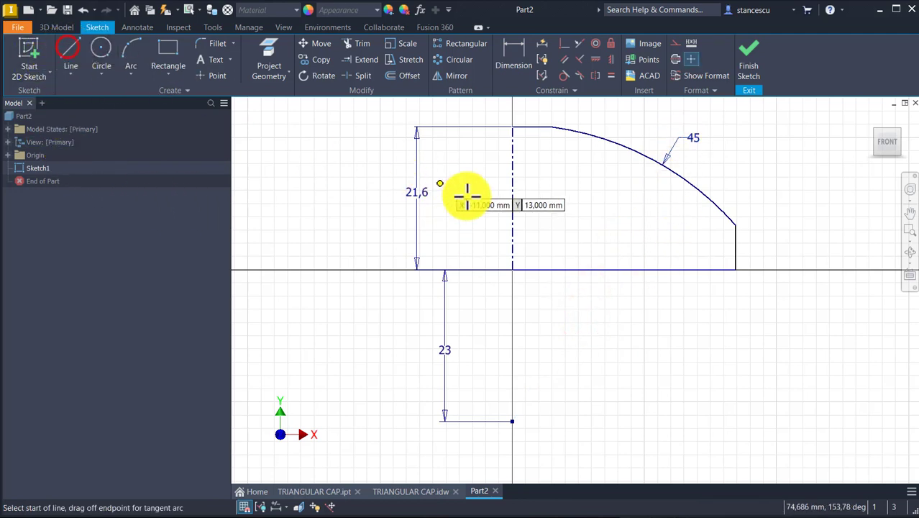
{"action": "left_click", "coordinate": [555, 271]}
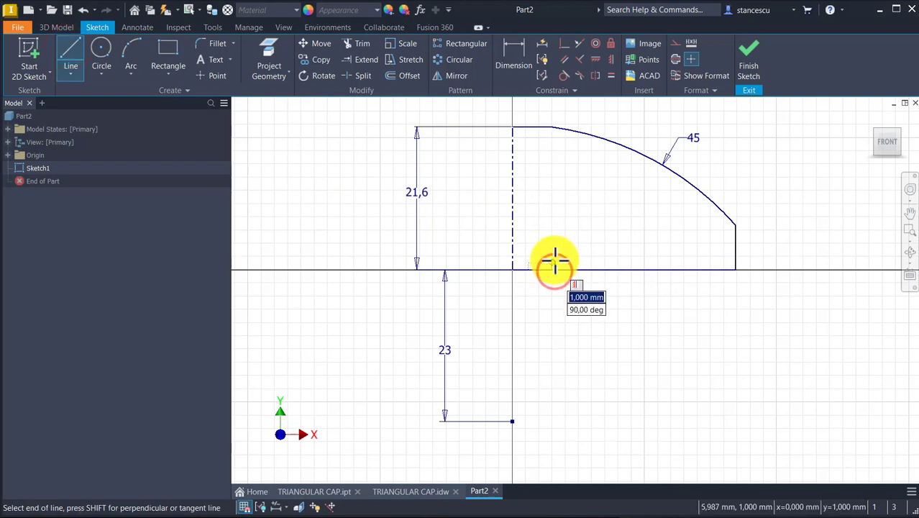
{"action": "left_click", "coordinate": [552, 268]}
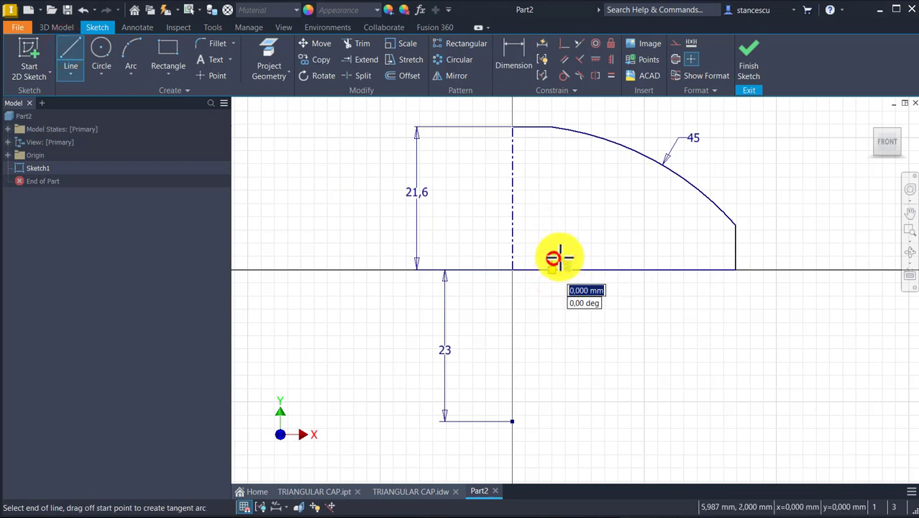
{"action": "left_click", "coordinate": [633, 251]}
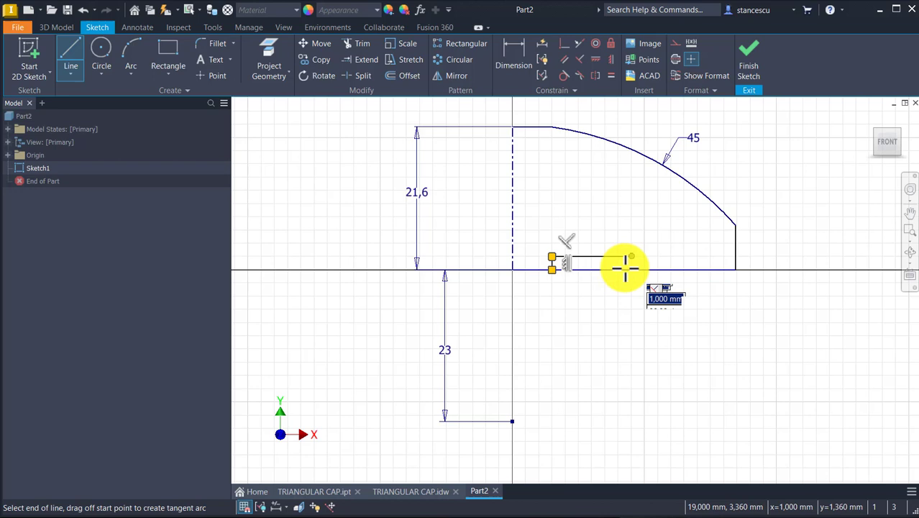
{"action": "left_click", "coordinate": [631, 269]}
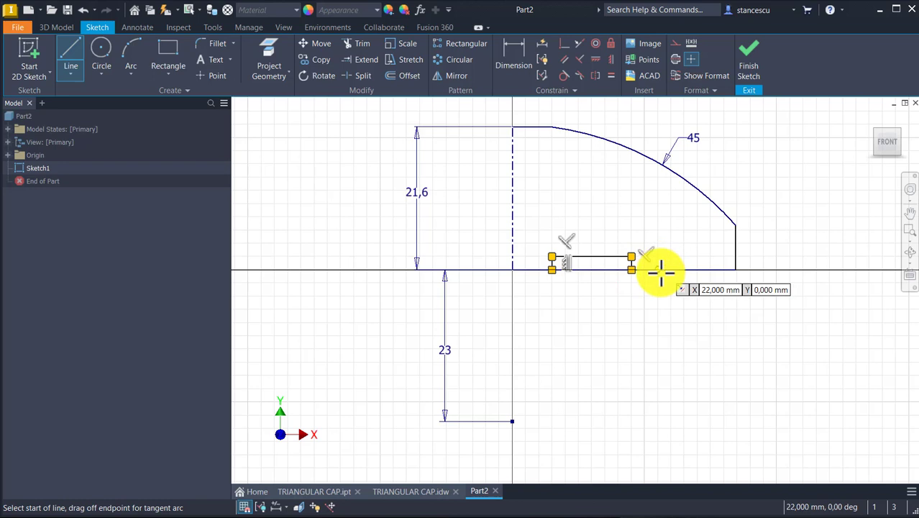
Draw the 7 by 10 mm block on the baseline.
{"action": "left_click", "coordinate": [661, 272]}
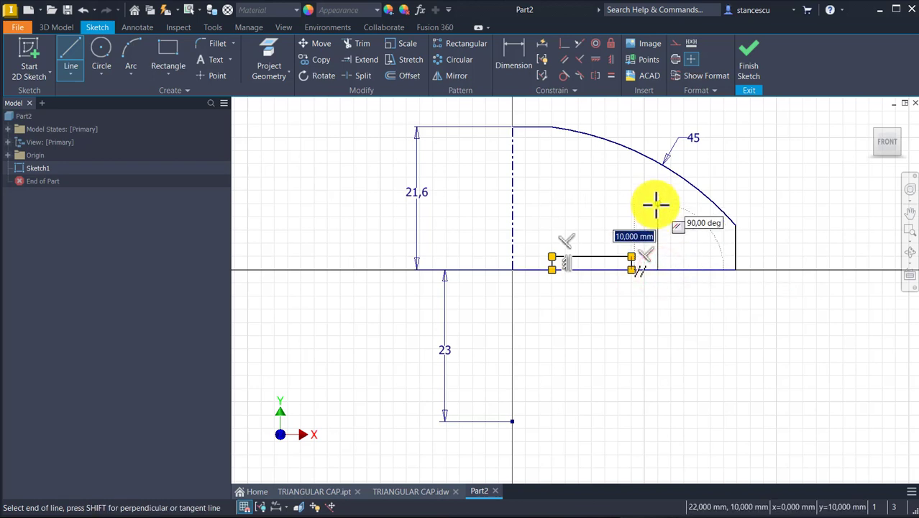
{"action": "left_click", "coordinate": [656, 204]}
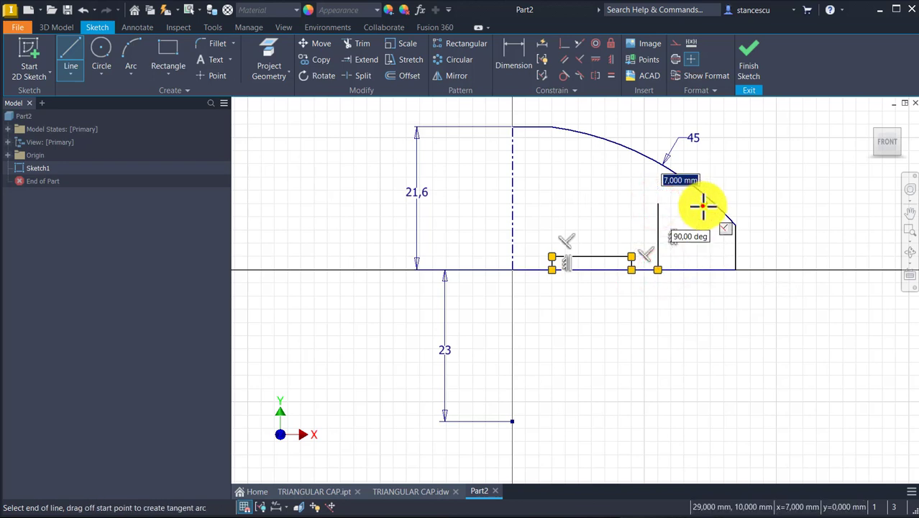
{"action": "left_click", "coordinate": [703, 206]}
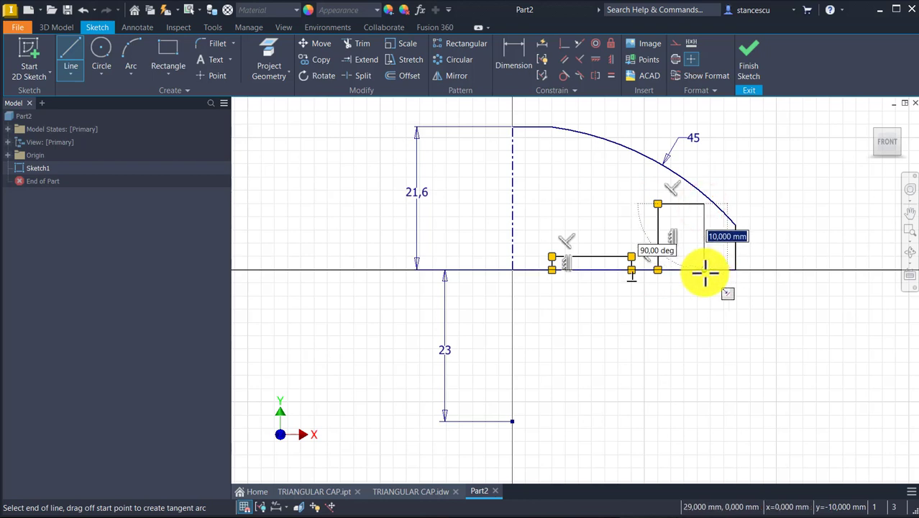
{"action": "left_click", "coordinate": [705, 270]}
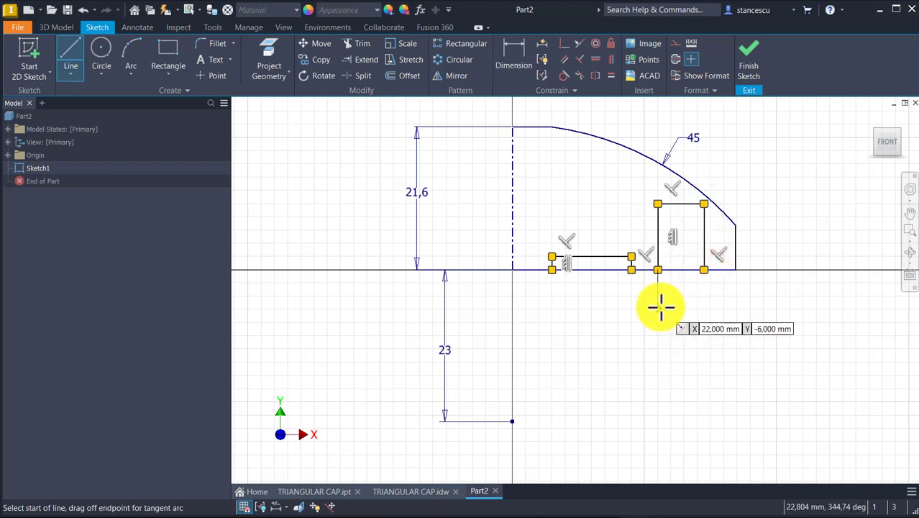
{"action": "key", "text": "Escape"}
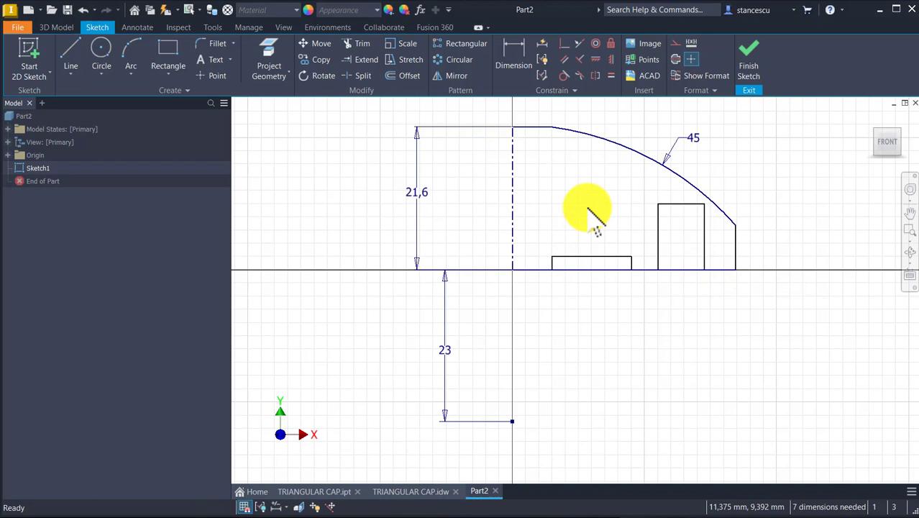
Split the baseline at both ends of the strip and the block.
{"action": "left_click", "coordinate": [362, 76]}
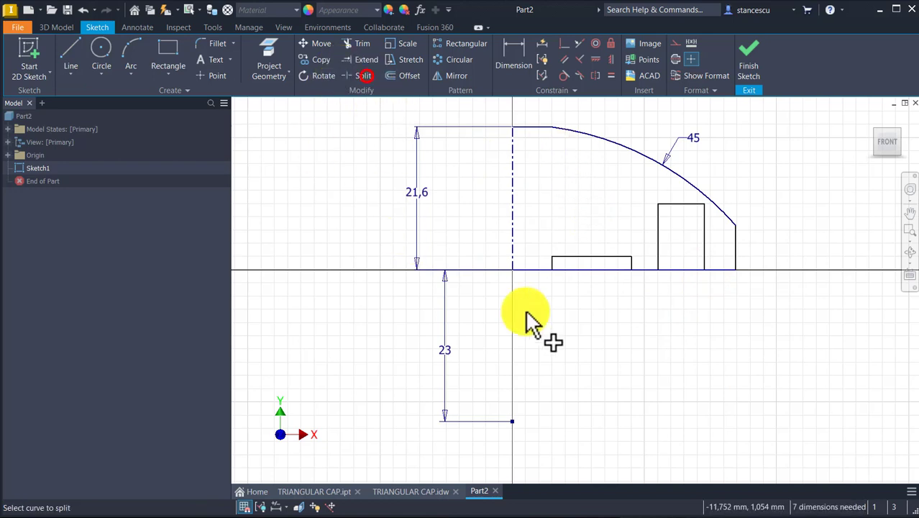
{"action": "left_click", "coordinate": [542, 271]}
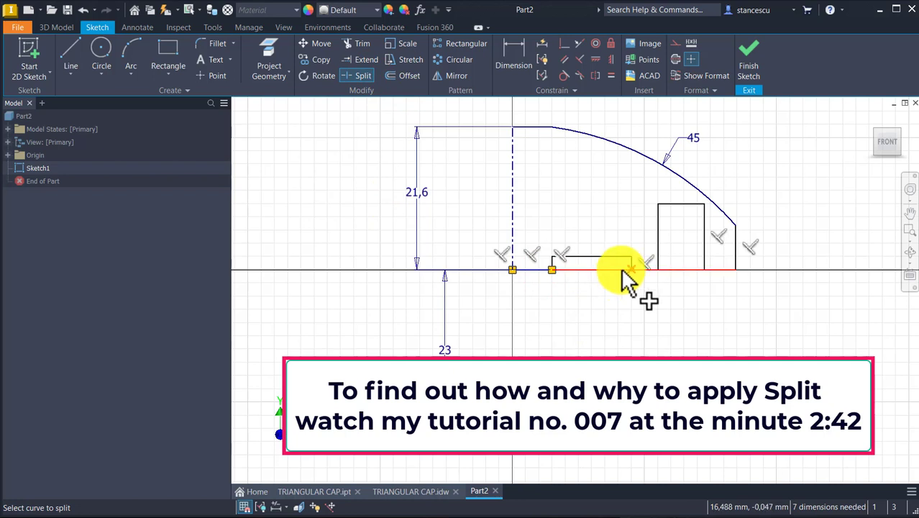
{"action": "left_click", "coordinate": [629, 271]}
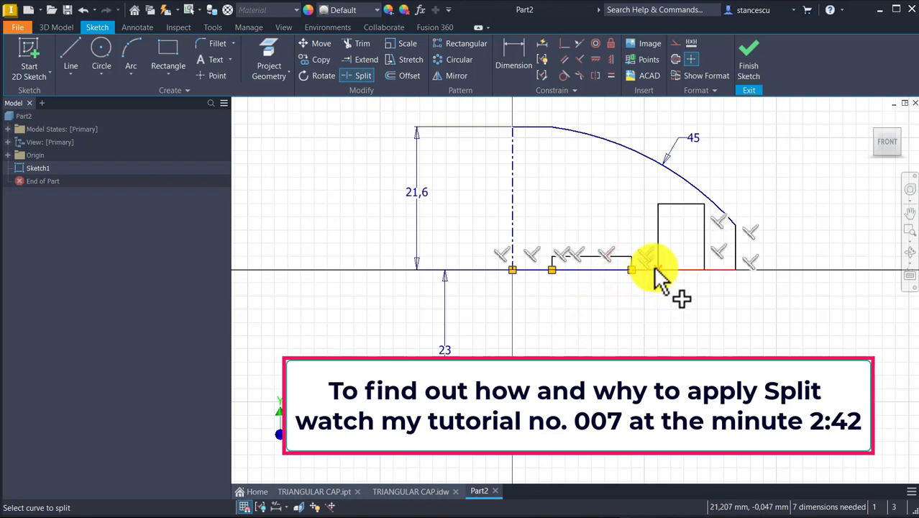
{"action": "left_click", "coordinate": [656, 270]}
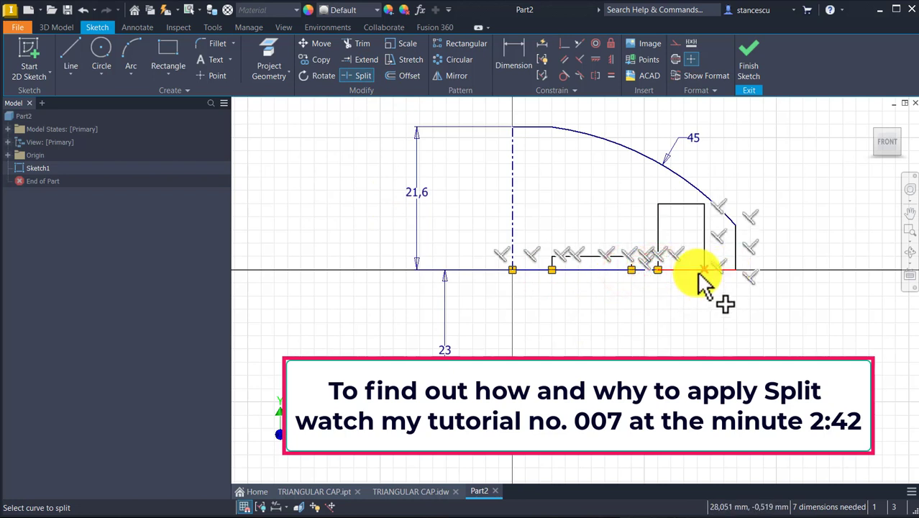
{"action": "left_click", "coordinate": [702, 271]}
{"action": "key", "text": "Escape"}
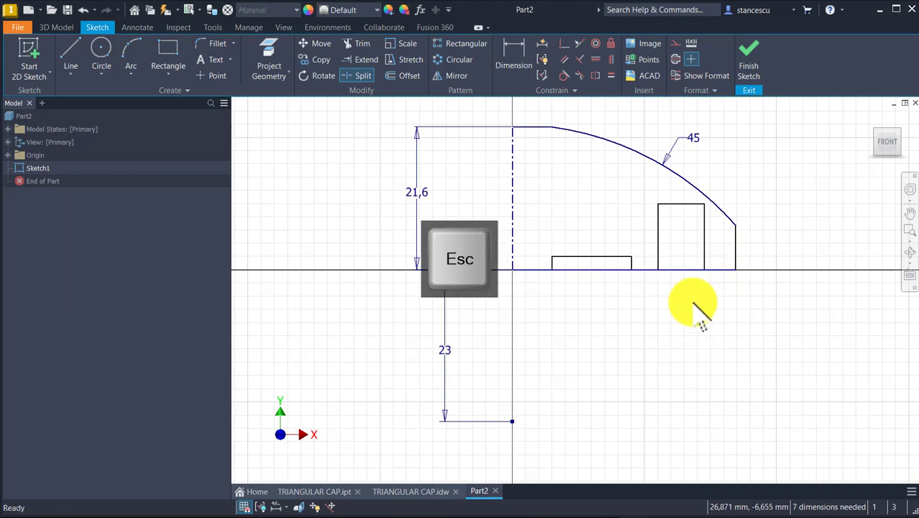
Convert the baseline segments under both rectangles to construction lines.
{"action": "left_click", "coordinate": [693, 298]}
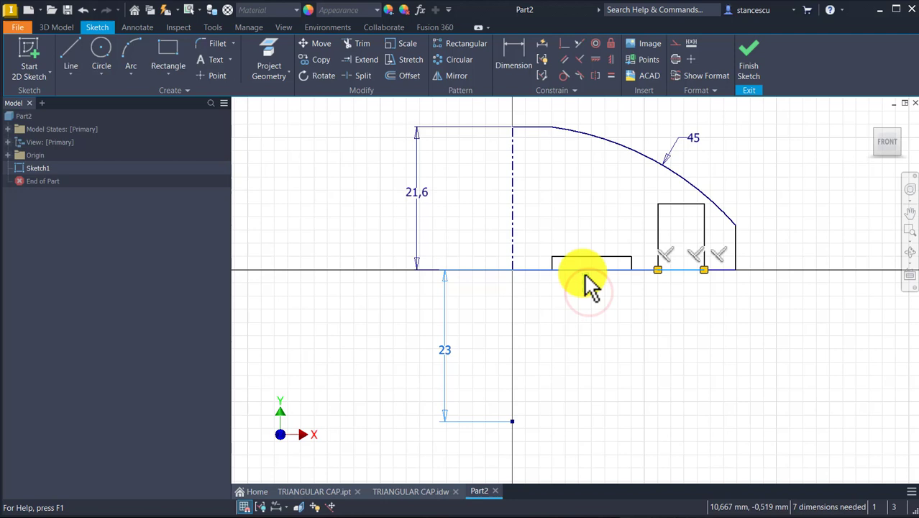
{"action": "left_click", "coordinate": [586, 270], "text": "ctrl"}
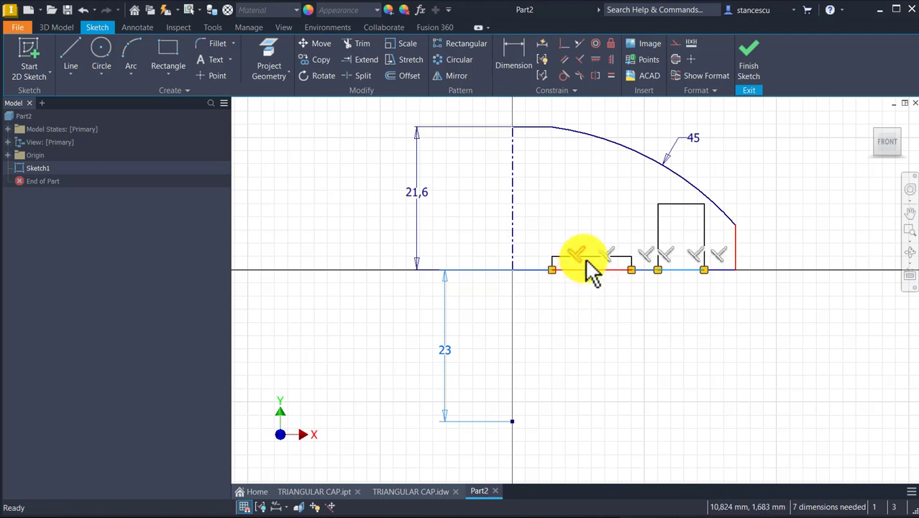
{"action": "left_click", "coordinate": [675, 60]}
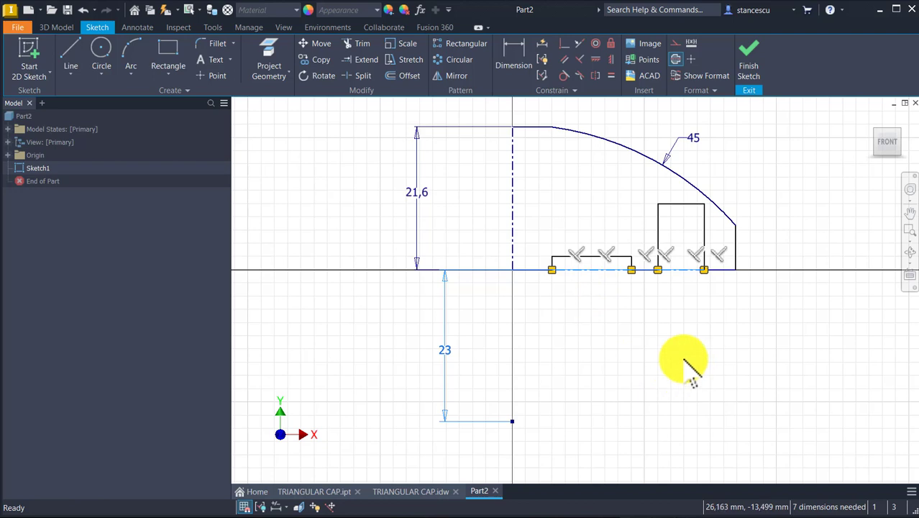
{"action": "left_click", "coordinate": [671, 58]}
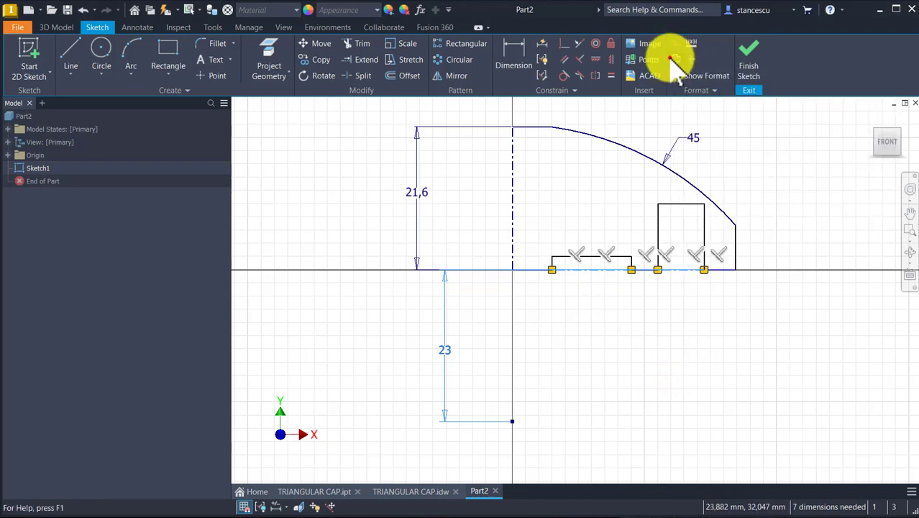
{"action": "left_click", "coordinate": [678, 41]}
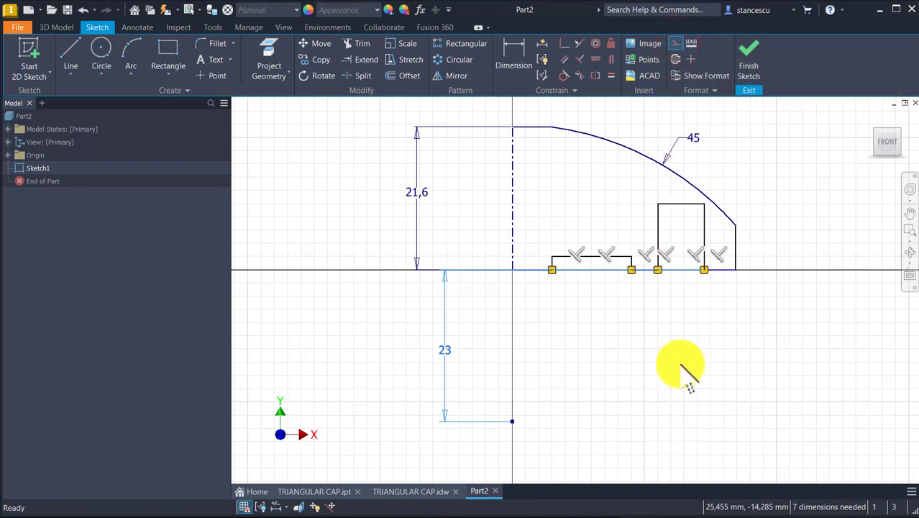
Dimension the small rectangle's edges as diameters Ø20 and Ø42 about the centreline.
{"action": "left_click", "coordinate": [517, 56]}
{"action": "scroll", "coordinate": [541, 265], "scroll_direction": "up", "scroll_amount": 2}
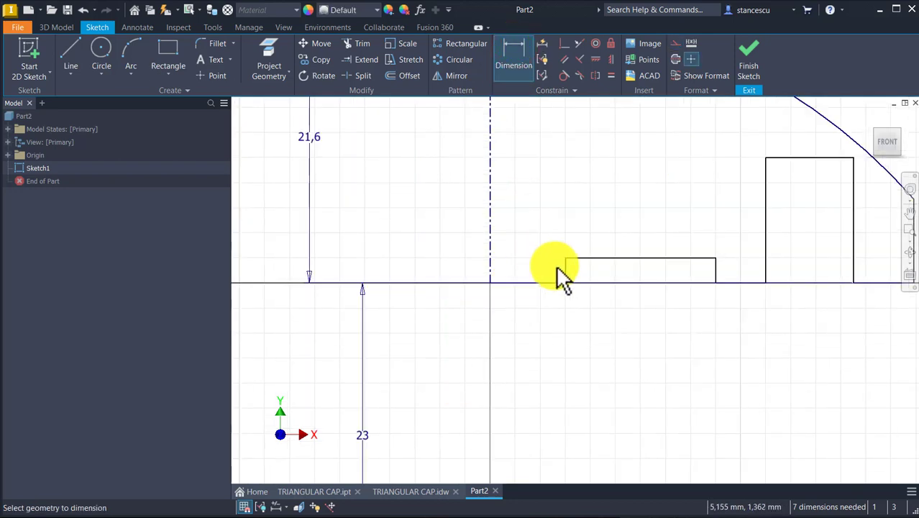
{"action": "left_click", "coordinate": [564, 273]}
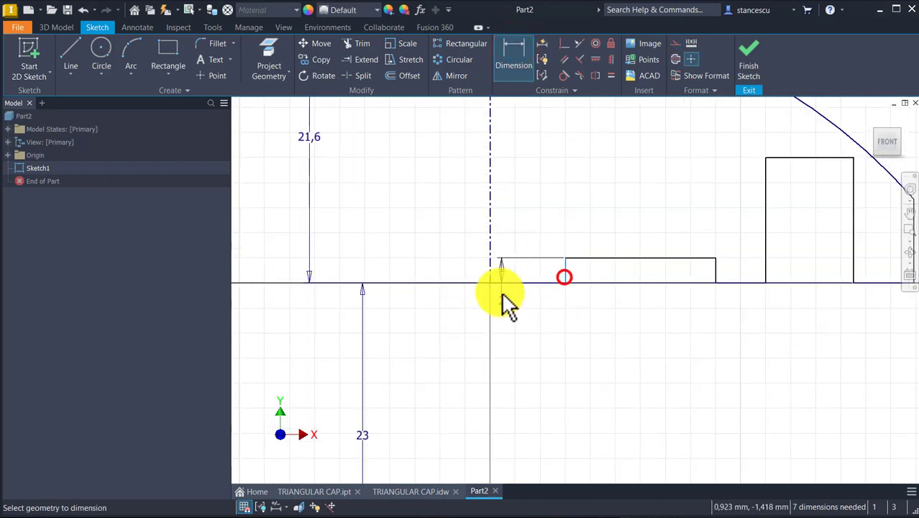
{"action": "left_click", "coordinate": [490, 251]}
{"action": "left_click", "coordinate": [484, 349]}
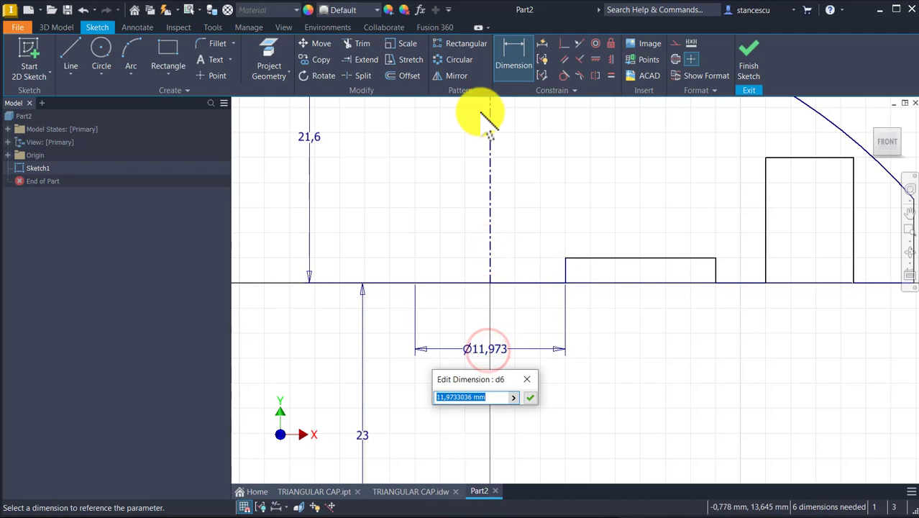
{"action": "key", "text": "Return"}
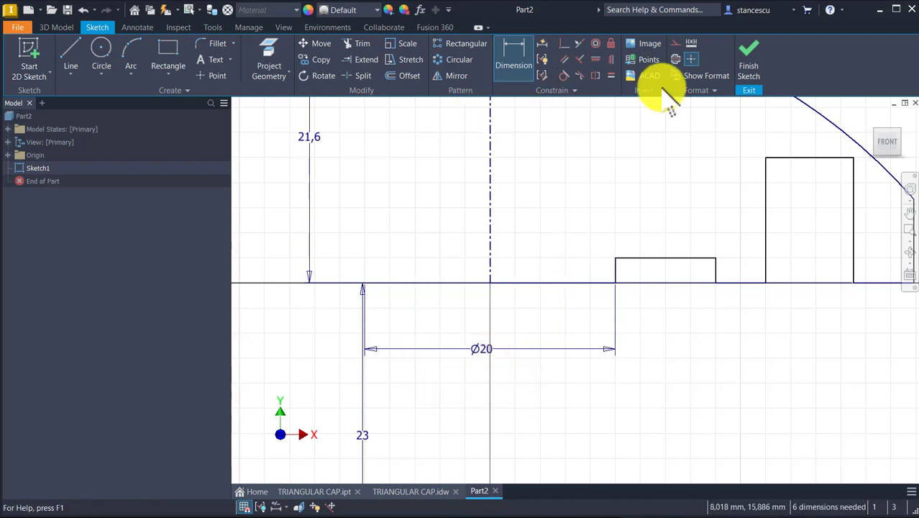
{"action": "left_click", "coordinate": [715, 276]}
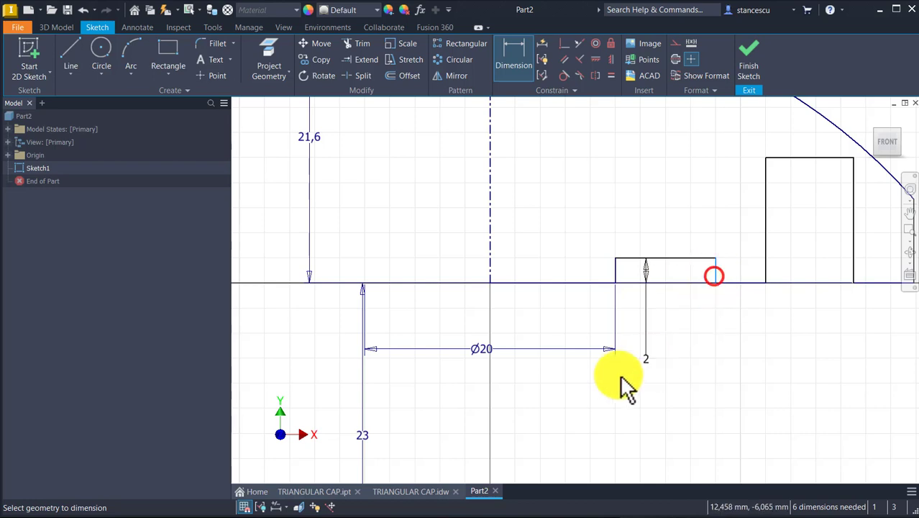
{"action": "left_click", "coordinate": [492, 256]}
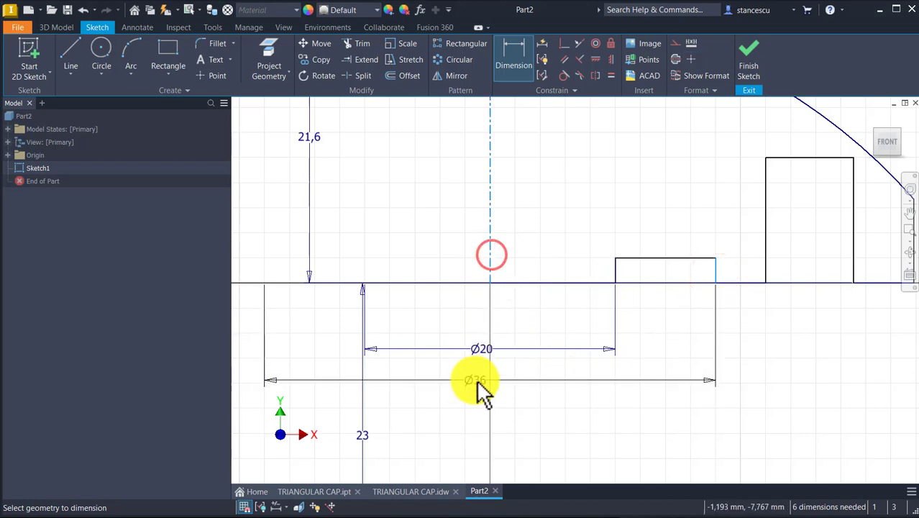
{"action": "left_click", "coordinate": [485, 381]}
{"action": "type", "text": "42"}
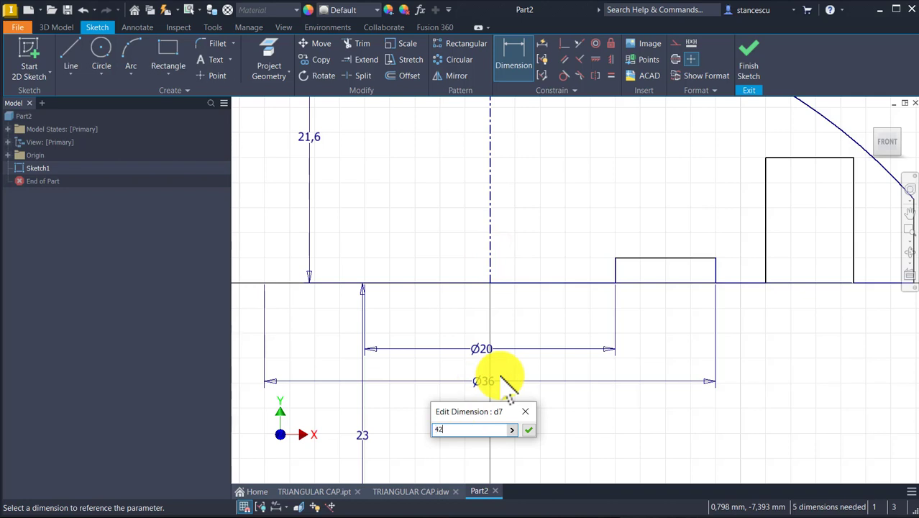
{"action": "key", "text": "Return"}
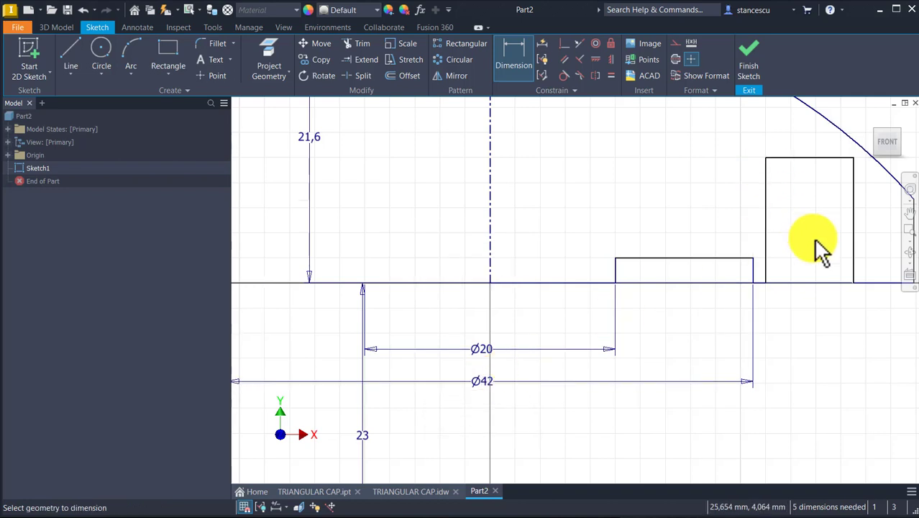
Dimension the tall rectangle's edges as diameters Ø46 and Ø56.
{"action": "left_click", "coordinate": [766, 245]}
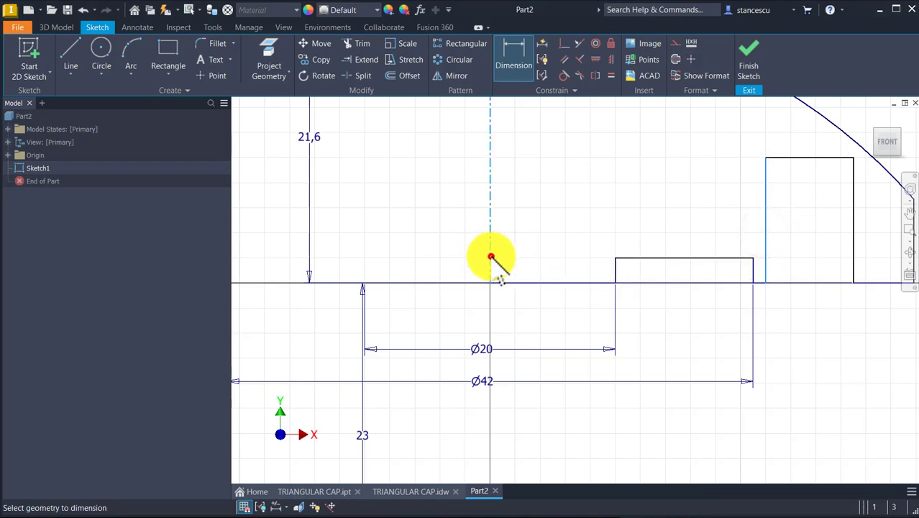
{"action": "left_click", "coordinate": [490, 256]}
{"action": "left_click", "coordinate": [533, 421]}
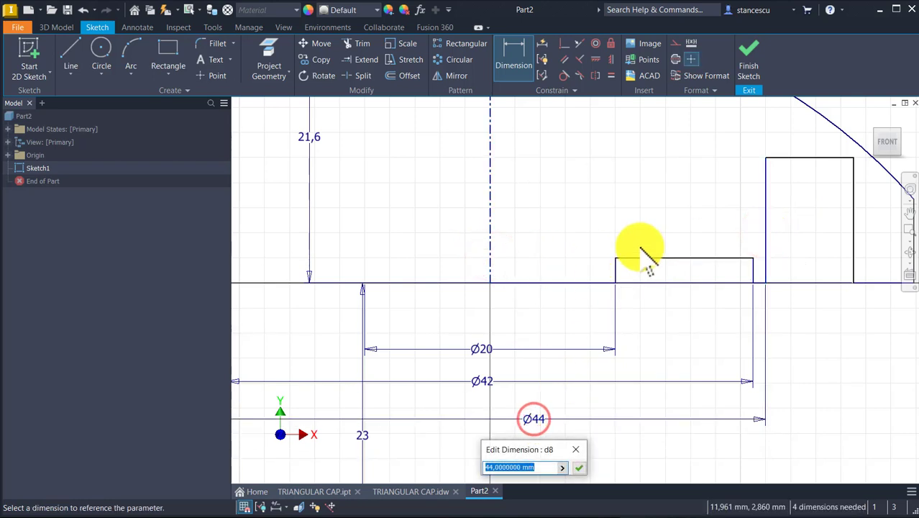
{"action": "key", "text": "Return"}
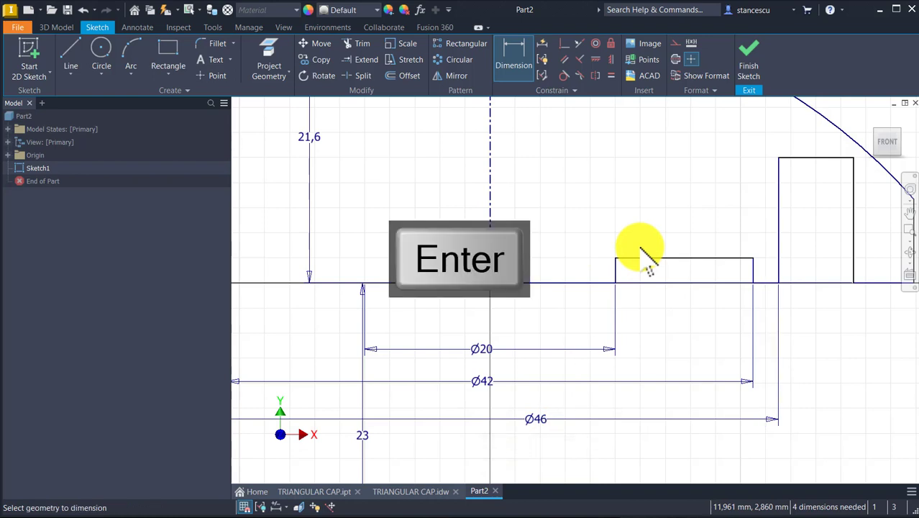
{"action": "left_click", "coordinate": [854, 265]}
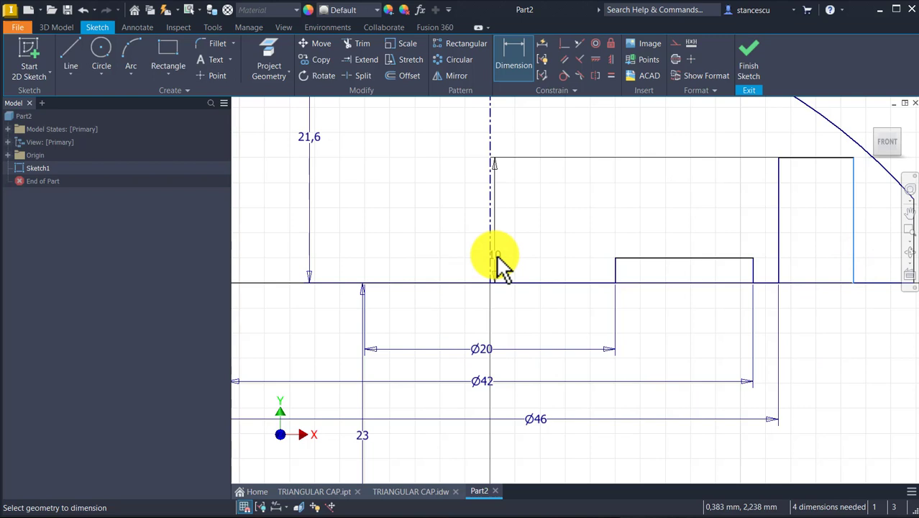
{"action": "left_click", "coordinate": [487, 244]}
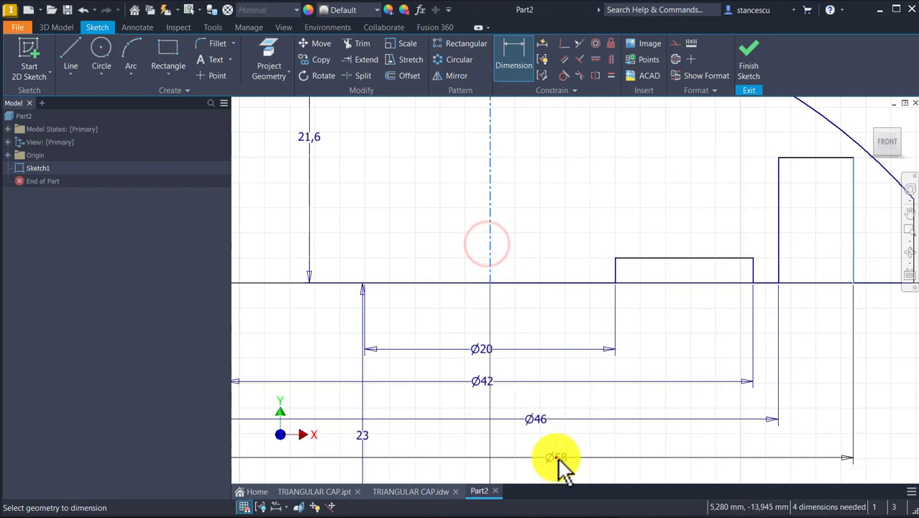
{"action": "left_click", "coordinate": [555, 457]}
{"action": "key", "text": "Return"}
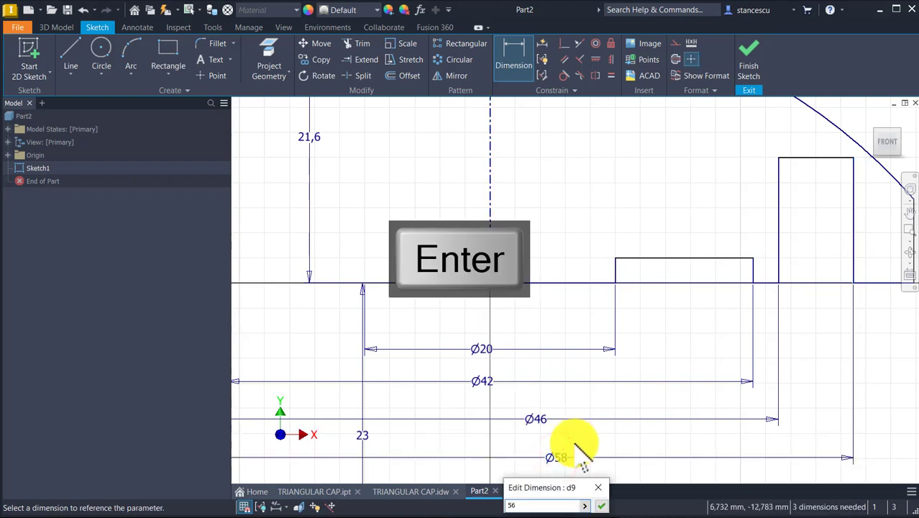
Dimension the outer right edge as the Ø66 outer diameter.
{"action": "middle_click_drag", "start_coordinate": [666, 375], "coordinate": [612, 308]}
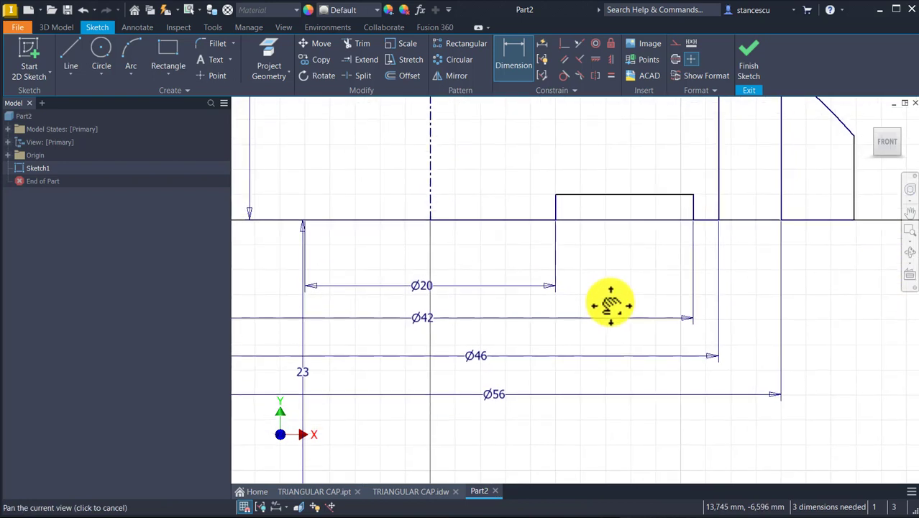
{"action": "left_click", "coordinate": [854, 194]}
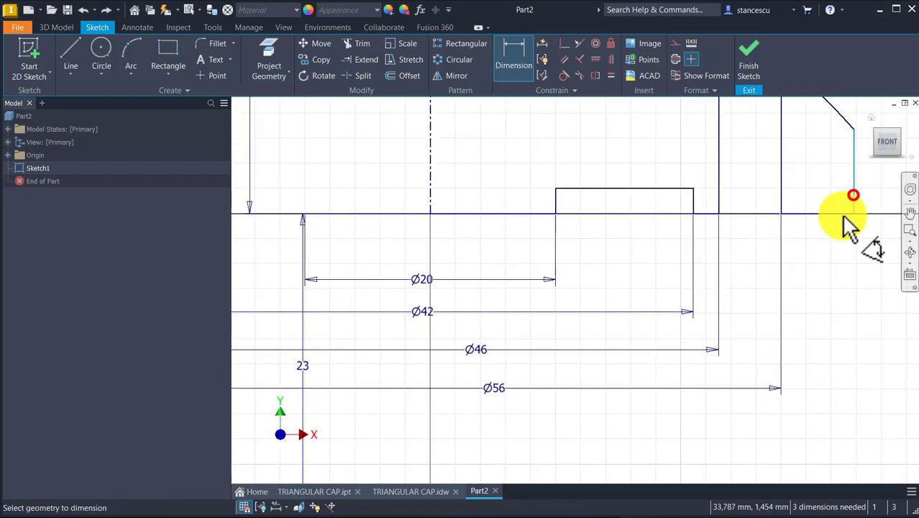
{"action": "left_click", "coordinate": [431, 195]}
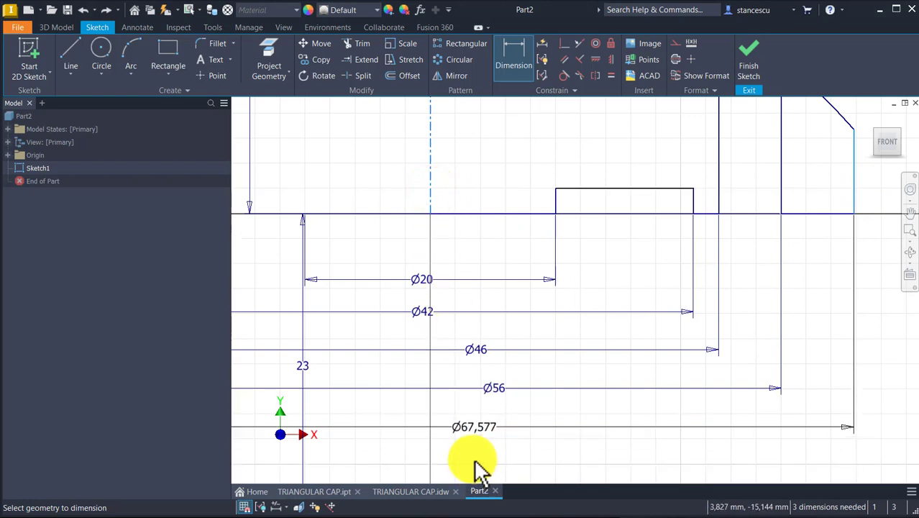
{"action": "left_click", "coordinate": [477, 426]}
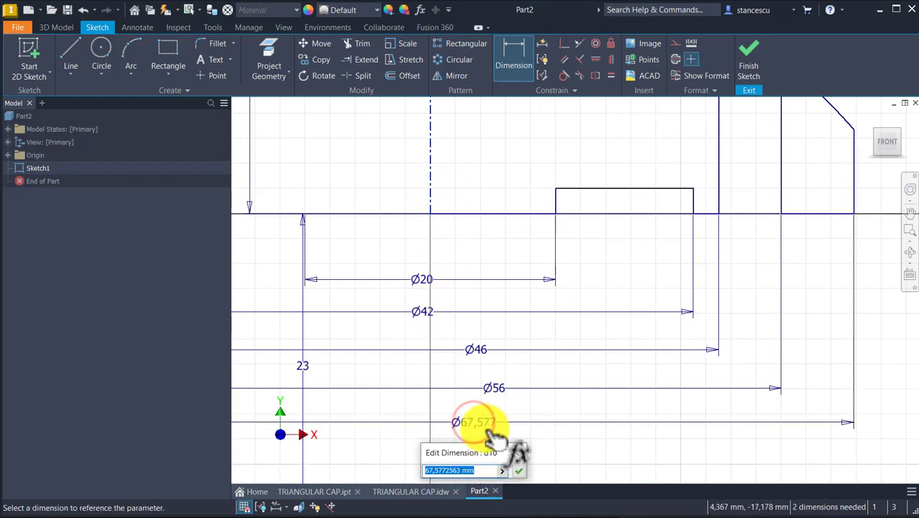
{"action": "key", "text": "Return"}
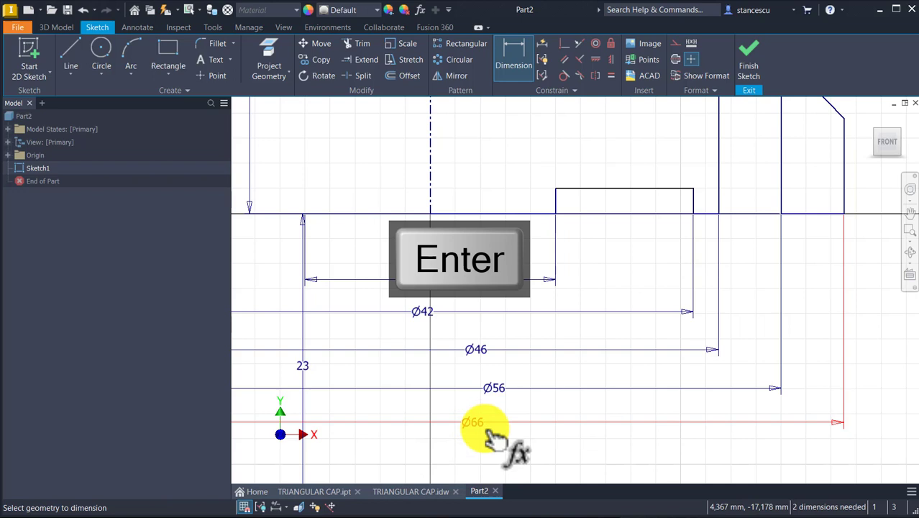
Add the 2 mm and 8 mm step heights and fit the constrained sketch in view.
{"action": "left_click", "coordinate": [648, 195]}
{"action": "left_click", "coordinate": [651, 215]}
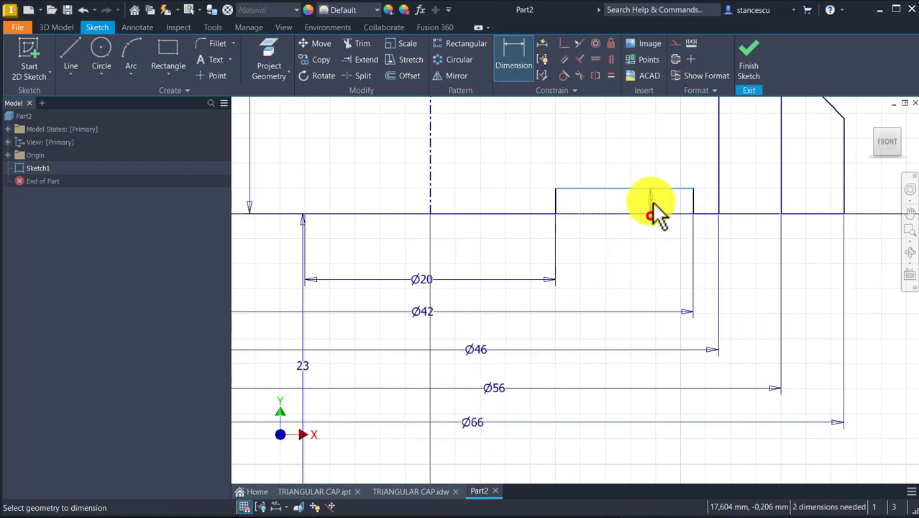
{"action": "left_click", "coordinate": [646, 152]}
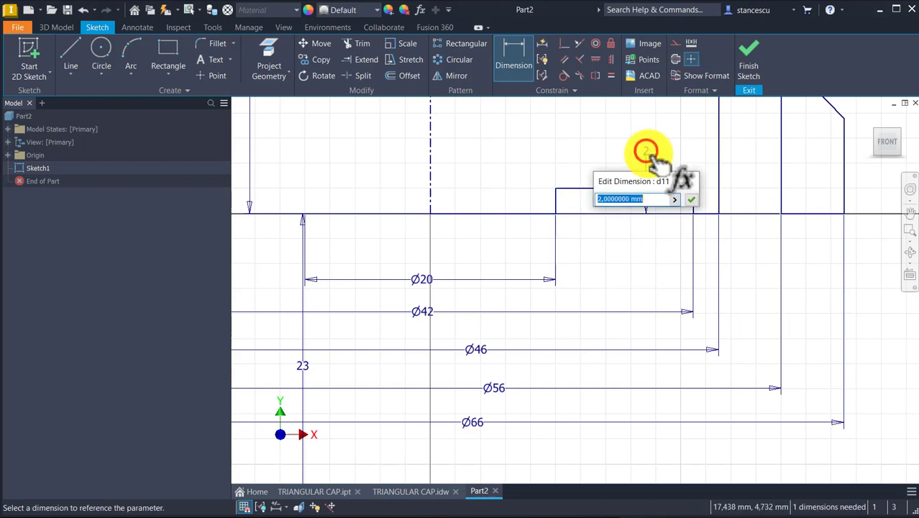
{"action": "key", "text": "Return"}
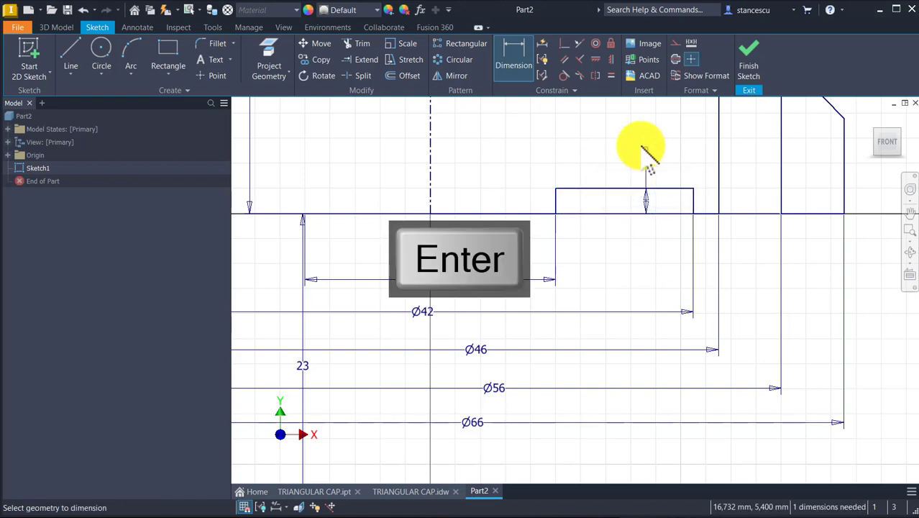
{"action": "middle_click_drag", "start_coordinate": [678, 161], "coordinate": [551, 283]}
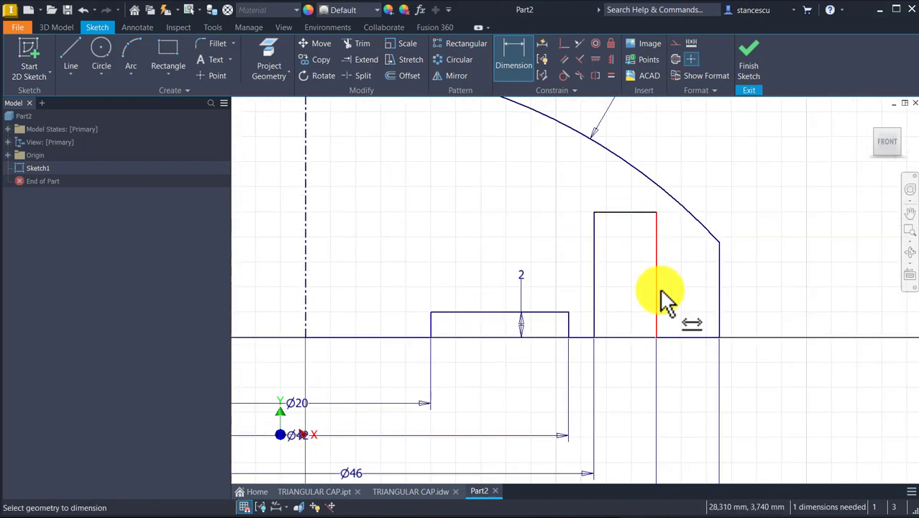
{"action": "left_click", "coordinate": [654, 245]}
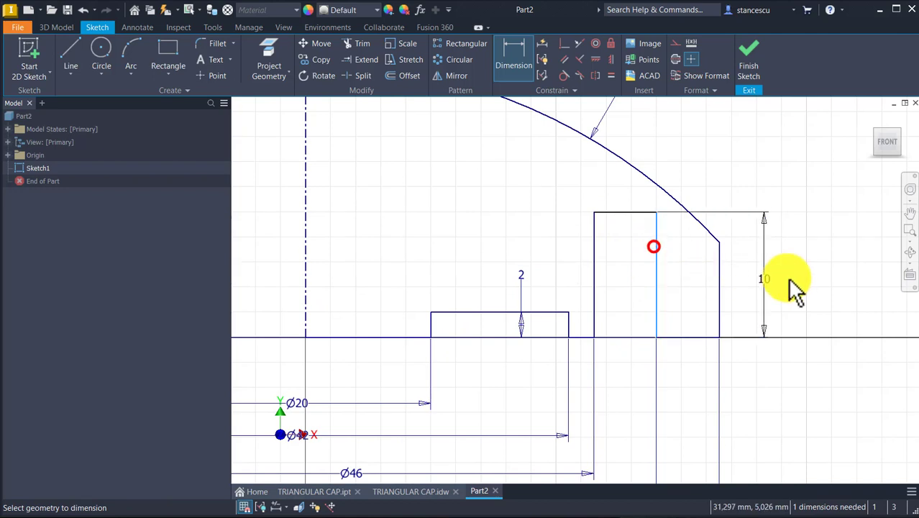
{"action": "left_click", "coordinate": [803, 282]}
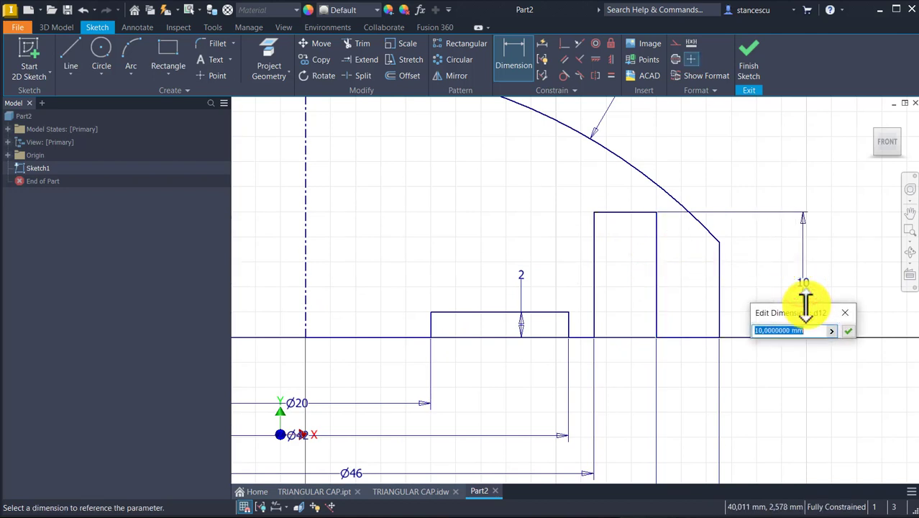
{"action": "key", "text": "Return"}
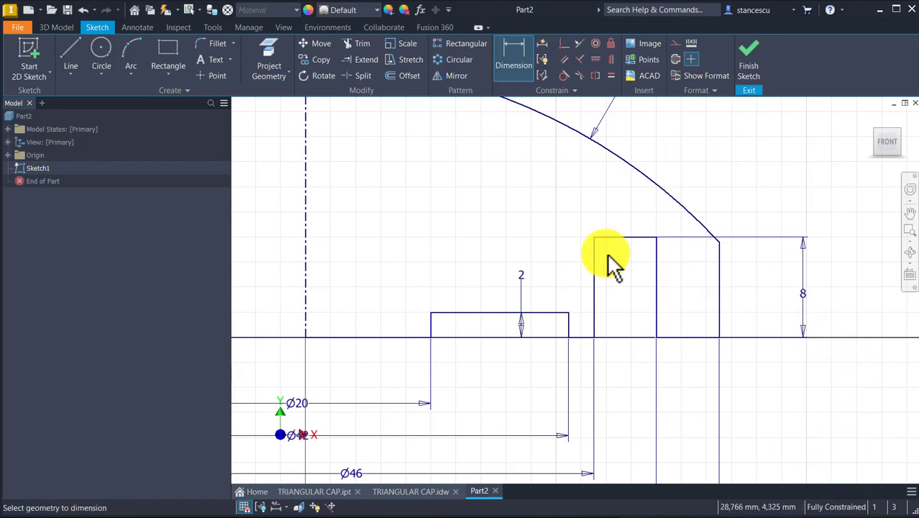
{"action": "key", "text": "Home"}
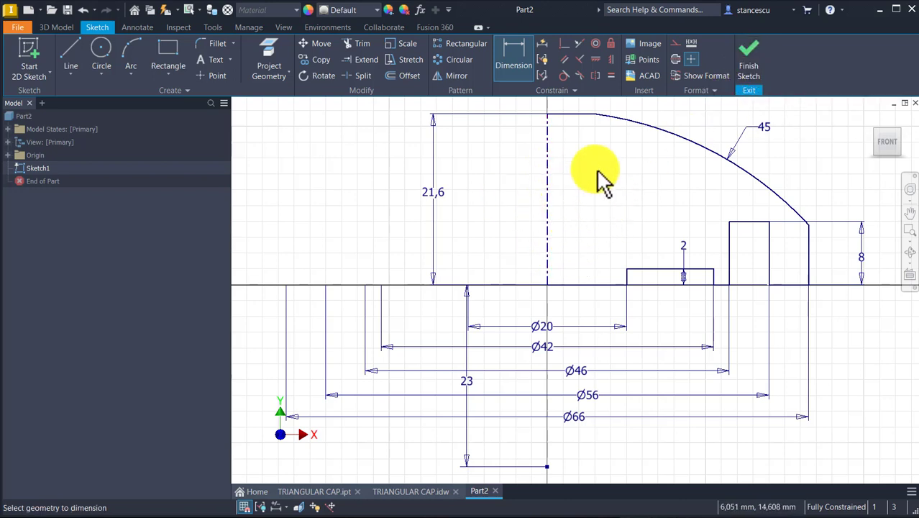
Finish Sketch1 and revolve the profile 360° into the Revolution1 solid.
{"action": "left_click", "coordinate": [749, 61]}
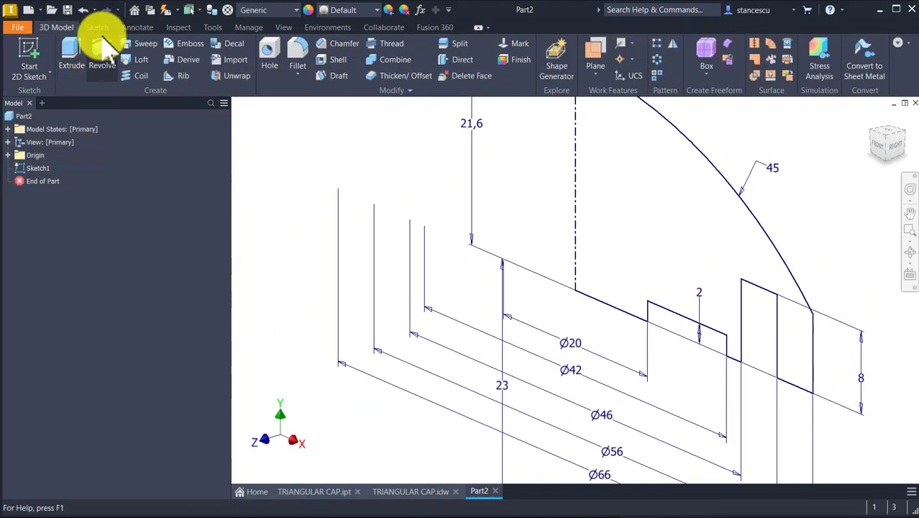
{"action": "left_click", "coordinate": [95, 50]}
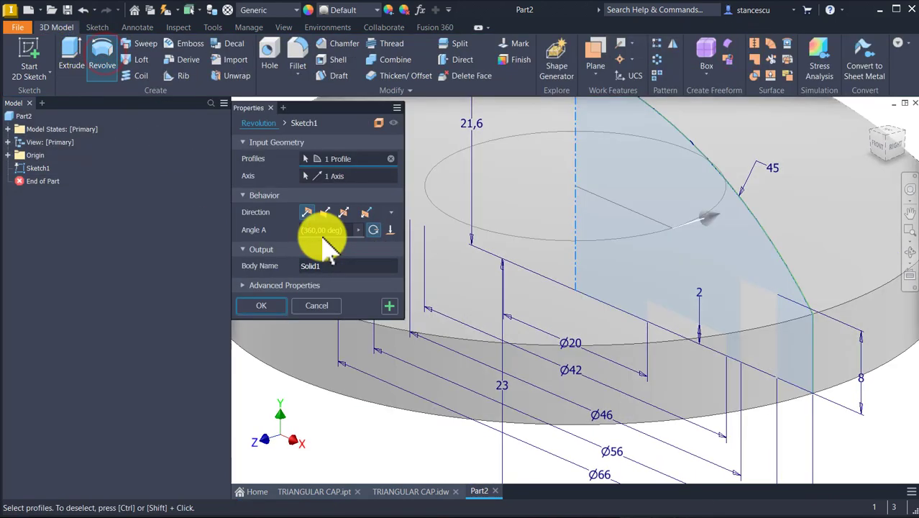
{"action": "left_click", "coordinate": [261, 305]}
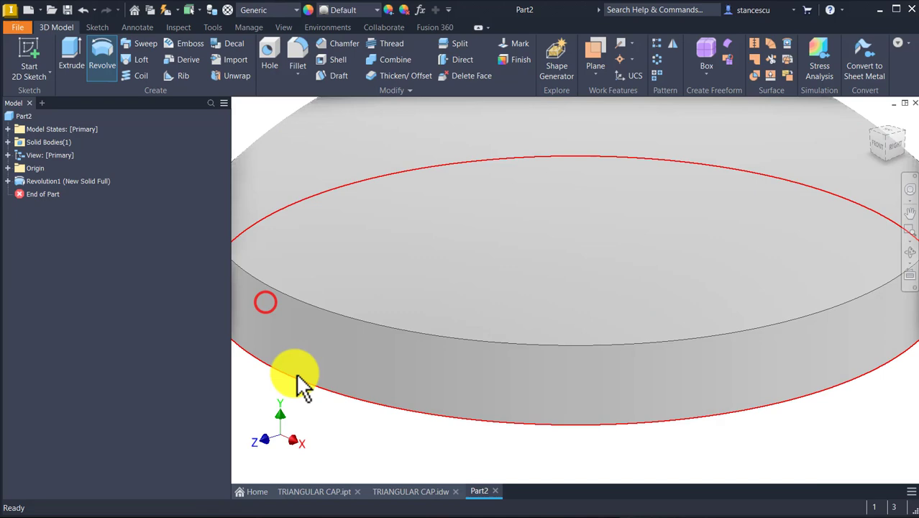
{"action": "key", "text": "F6"}
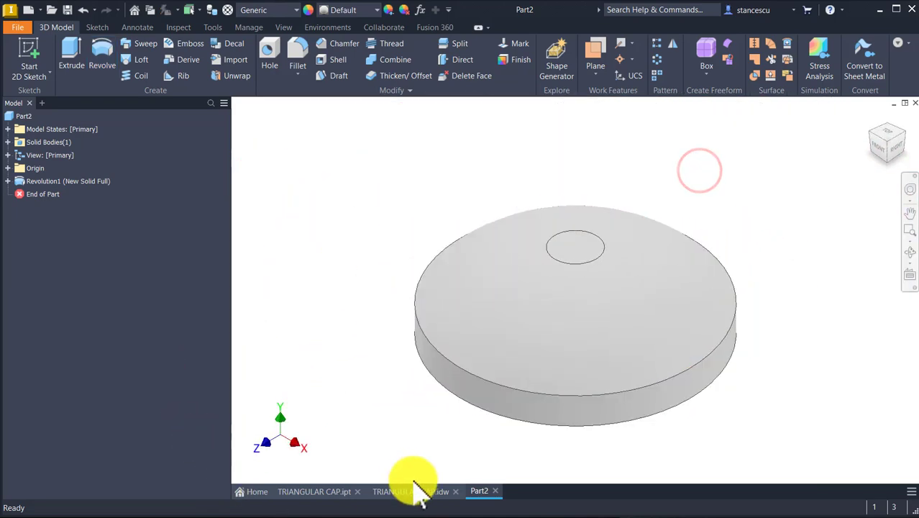
Consult the TRIANGULAR CAP drawing, then return to the Part2 model.
{"action": "left_click", "coordinate": [417, 492]}
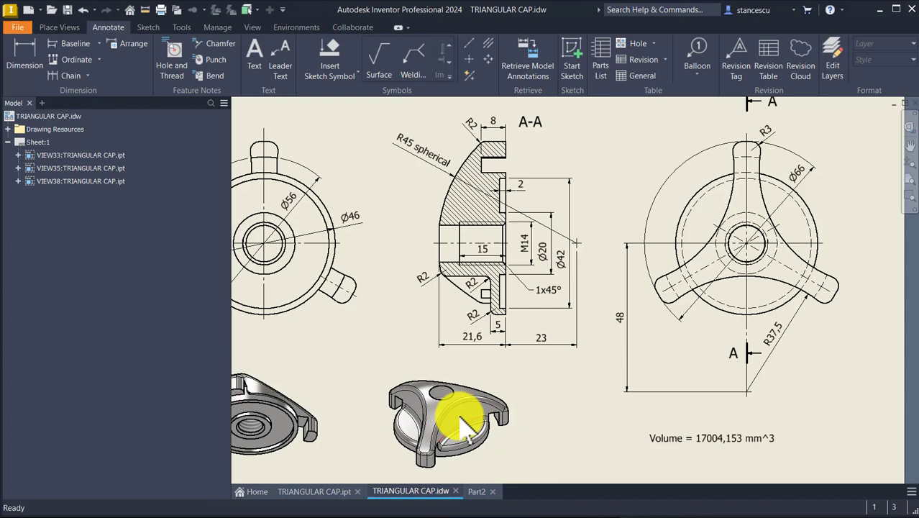
{"action": "left_click", "coordinate": [477, 492]}
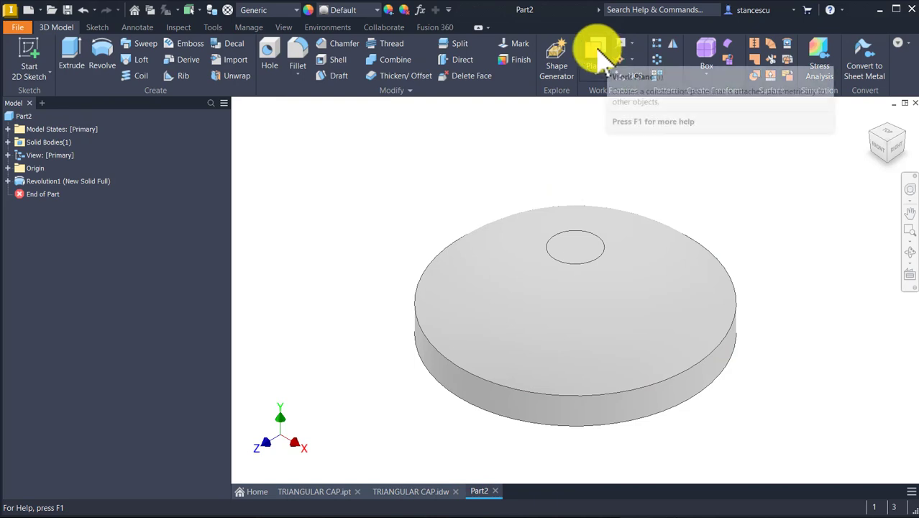
Add Work Plane1 offset -5 mm from the disc's bottom ring face.
{"action": "left_click", "coordinate": [603, 64]}
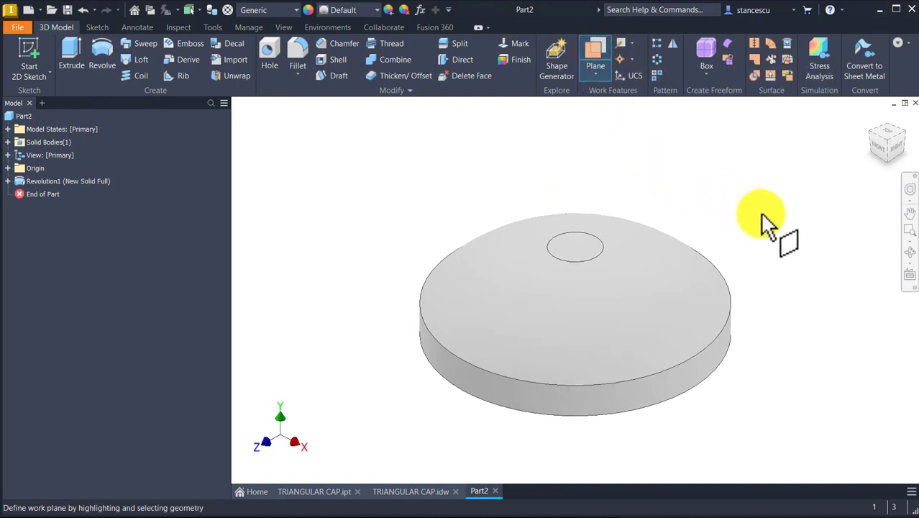
{"action": "mouse_move", "coordinate": [763, 220]}
{"action": "middle_mouse_down", "text": "shift"}
{"action": "mouse_move", "coordinate": [749, 371]}
{"action": "mouse_move", "coordinate": [513, 469]}
{"action": "mouse_move", "coordinate": [401, 406]}
{"action": "mouse_move", "coordinate": [406, 375]}
{"action": "middle_mouse_up", "text": "shift"}
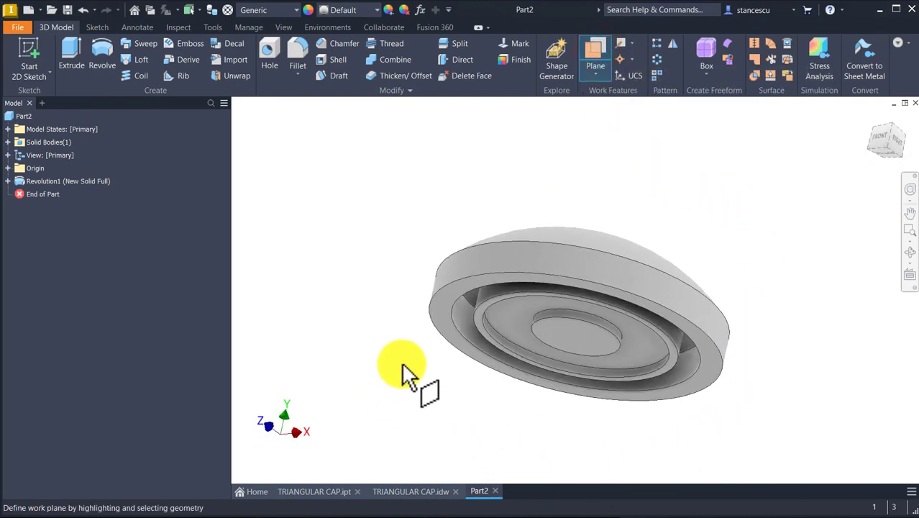
{"action": "left_click", "coordinate": [442, 298]}
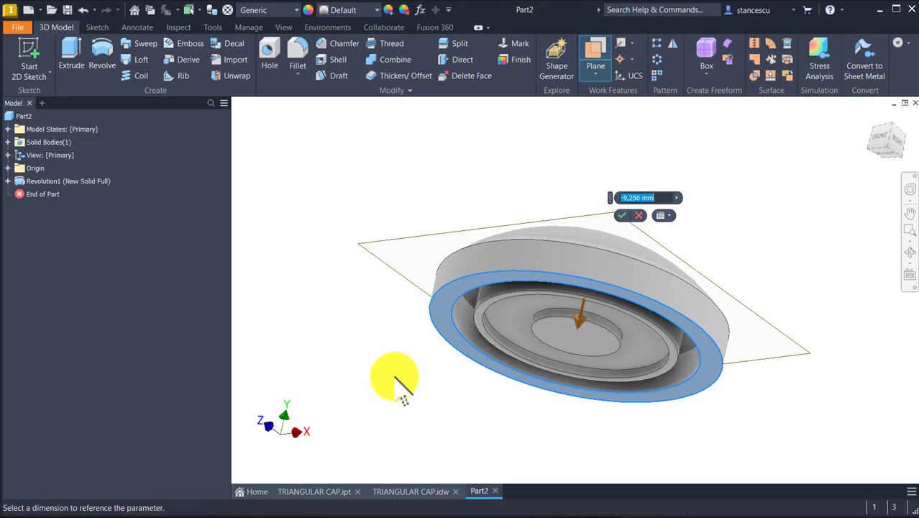
{"action": "key", "text": "Return"}
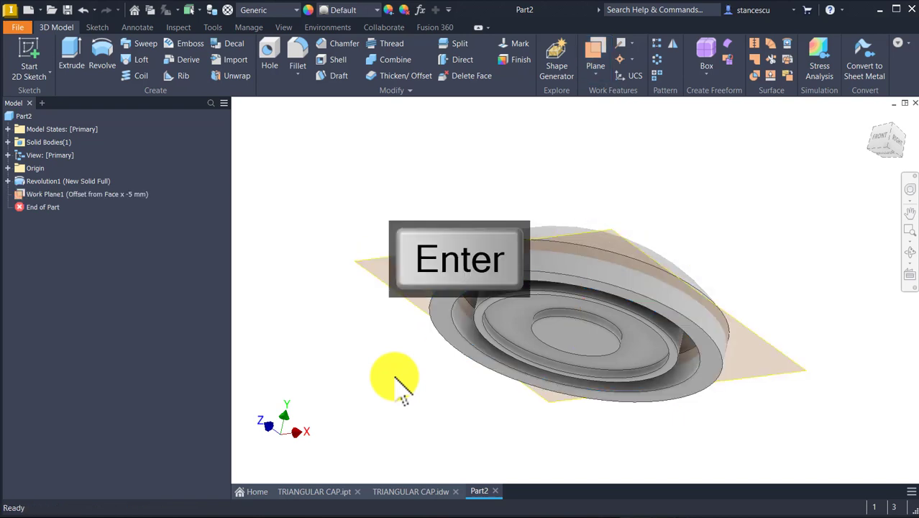
{"action": "mouse_move", "coordinate": [395, 375]}
{"action": "middle_mouse_down", "text": "shift"}
{"action": "mouse_move", "coordinate": [426, 437]}
{"action": "mouse_move", "coordinate": [499, 420]}
{"action": "middle_mouse_up", "text": "shift"}
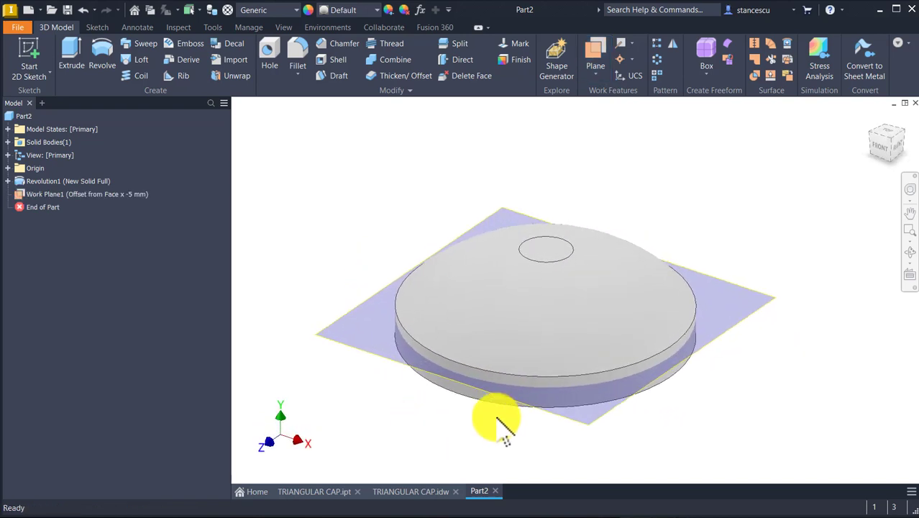
{"action": "key", "text": "F6"}
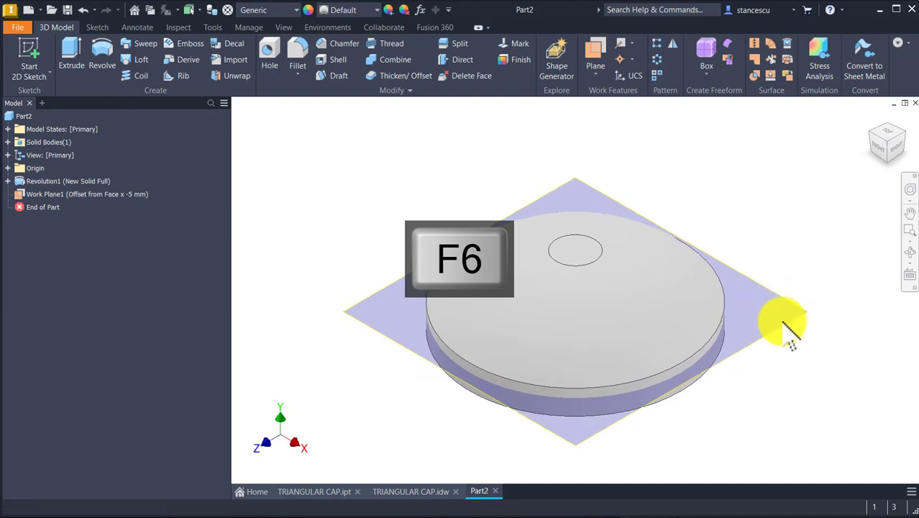
{"action": "left_click", "coordinate": [786, 313]}
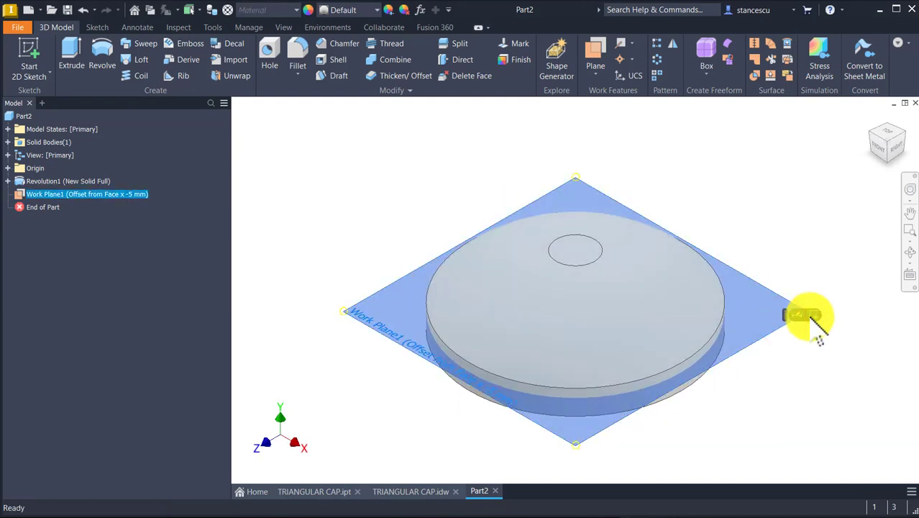
Sketch on the work plane, project the outer circle and draw a 37.5 radius arc across it.
{"action": "left_click", "coordinate": [813, 317]}
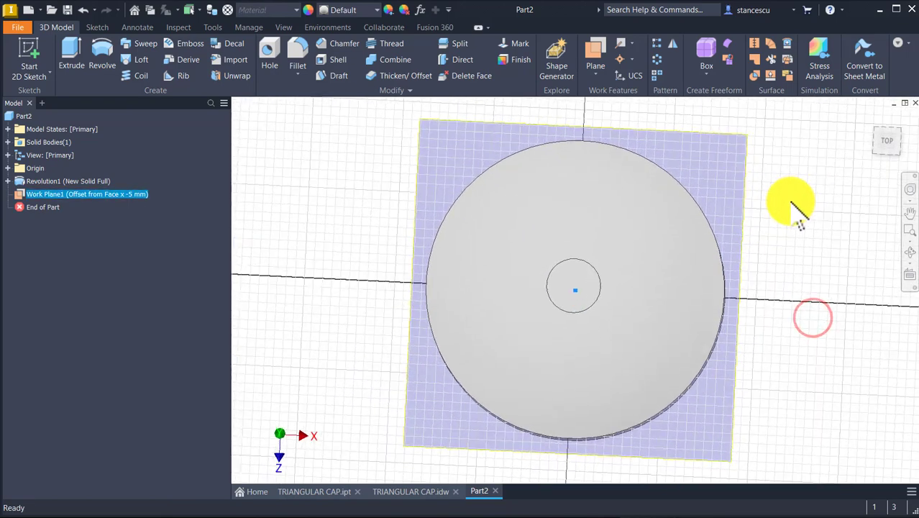
{"action": "key", "text": "F7"}
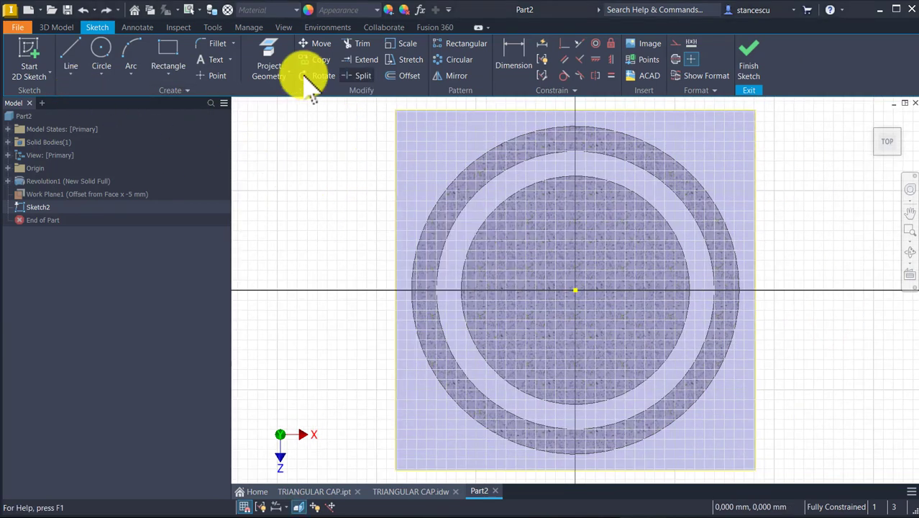
{"action": "left_click", "coordinate": [424, 233]}
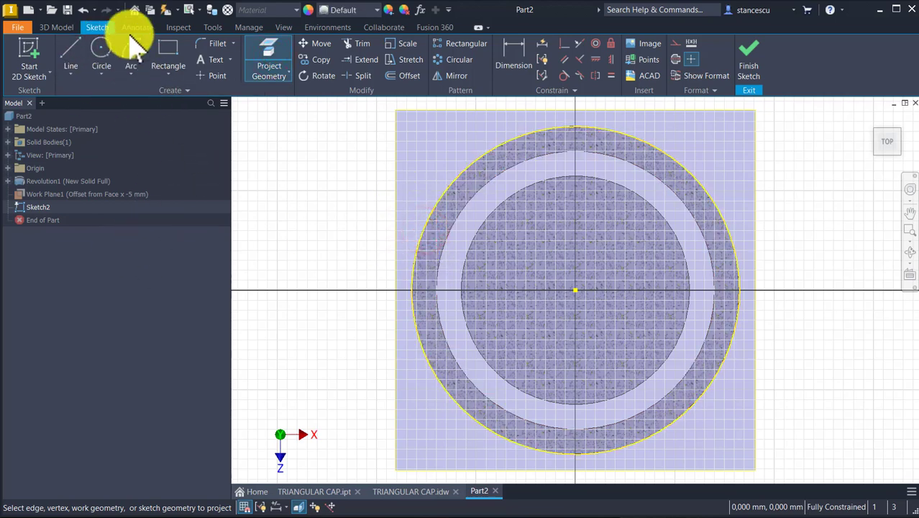
{"action": "left_click", "coordinate": [137, 65]}
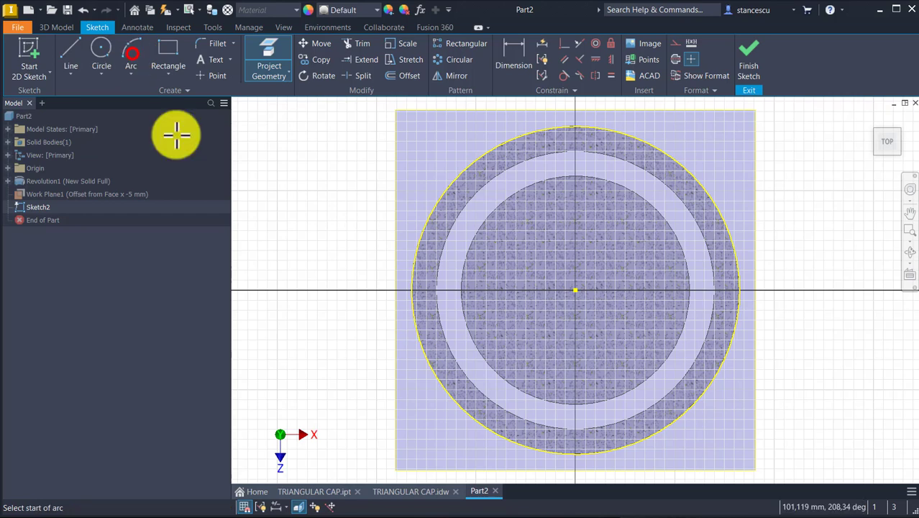
{"action": "left_click", "coordinate": [415, 325]}
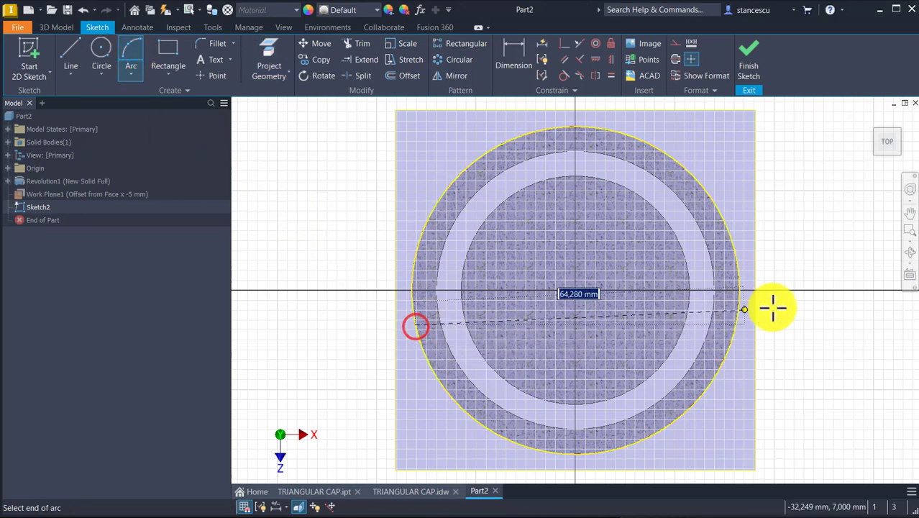
{"action": "left_click", "coordinate": [732, 346]}
{"action": "type", "text": "37,5"}
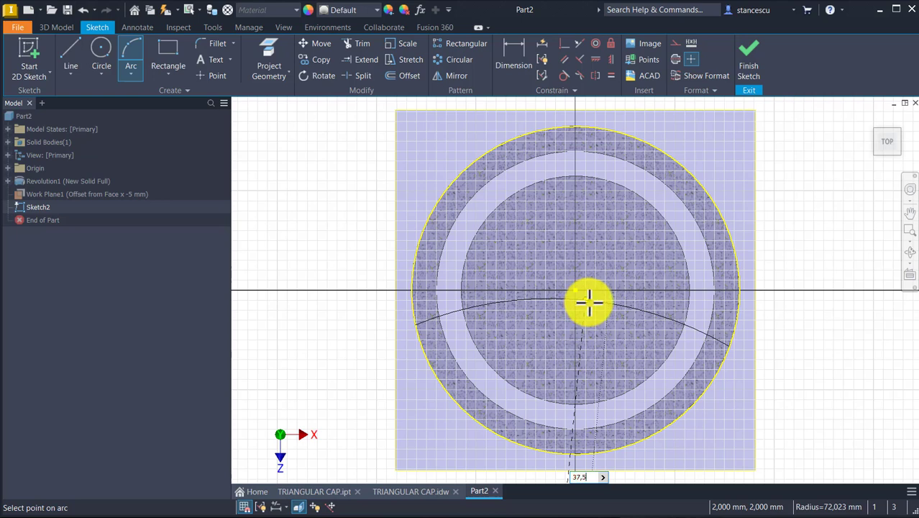
{"action": "key", "text": "Return"}
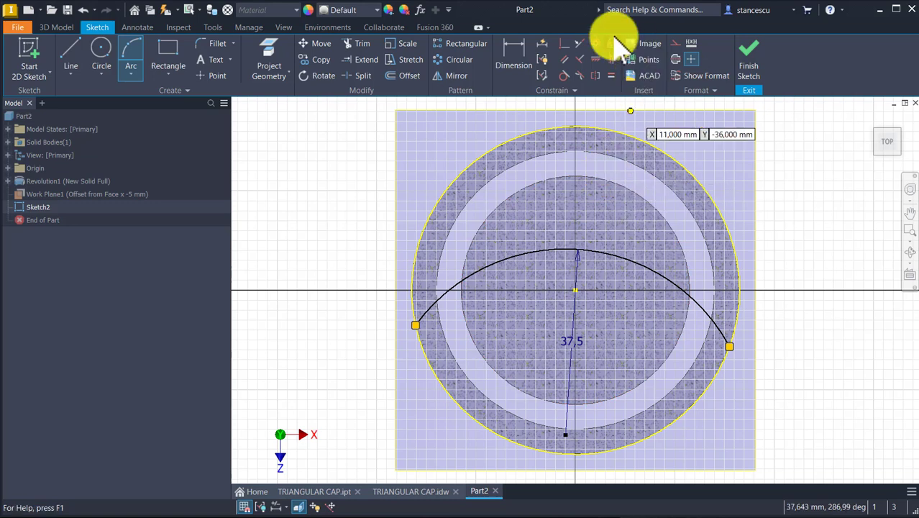
Align the arc centre vertically and dimension it 48 mm from the sketch origin.
{"action": "left_click", "coordinate": [613, 59]}
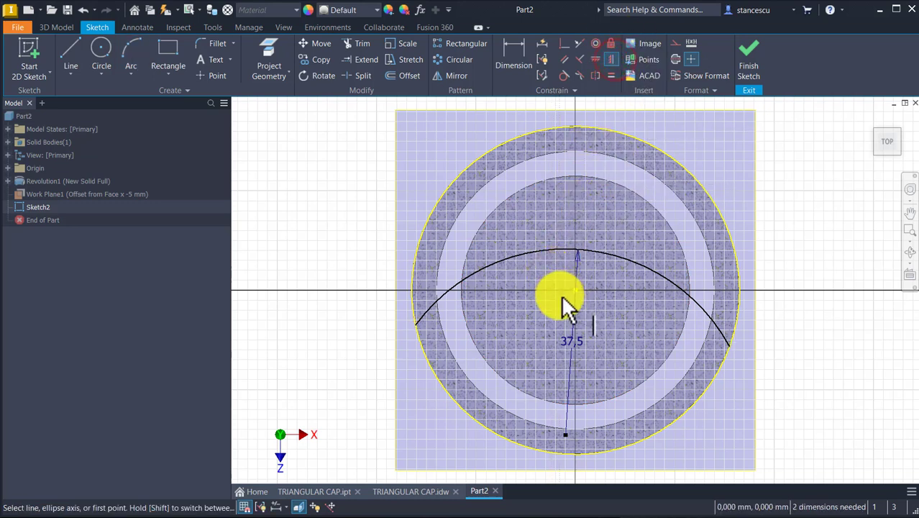
{"action": "left_click", "coordinate": [576, 292]}
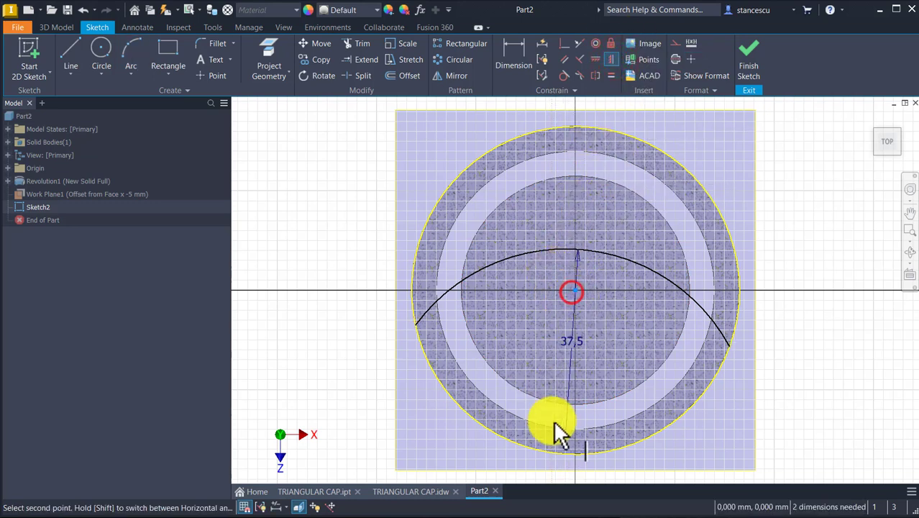
{"action": "left_click", "coordinate": [564, 436]}
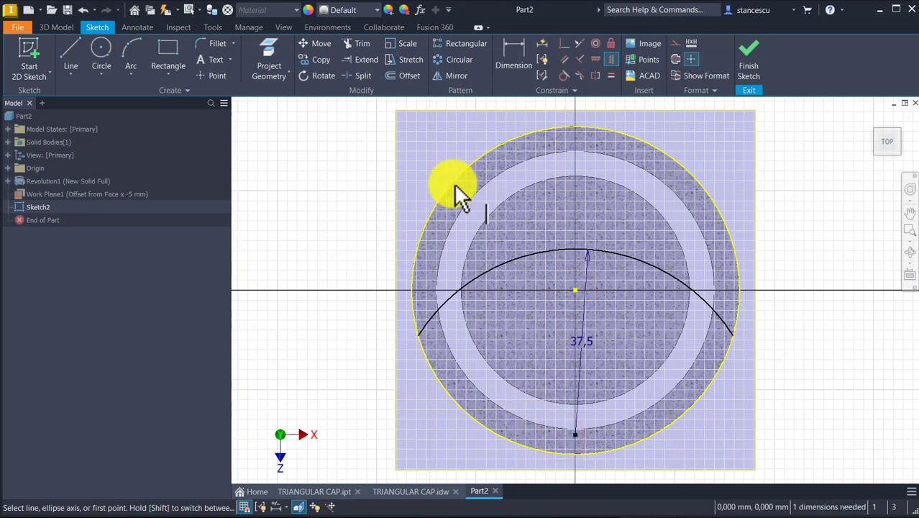
{"action": "left_click", "coordinate": [515, 50]}
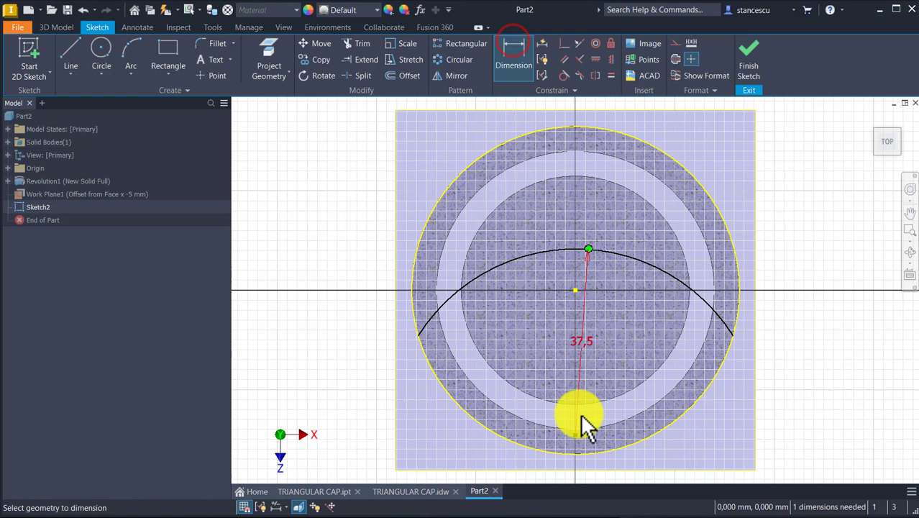
{"action": "left_click", "coordinate": [579, 434]}
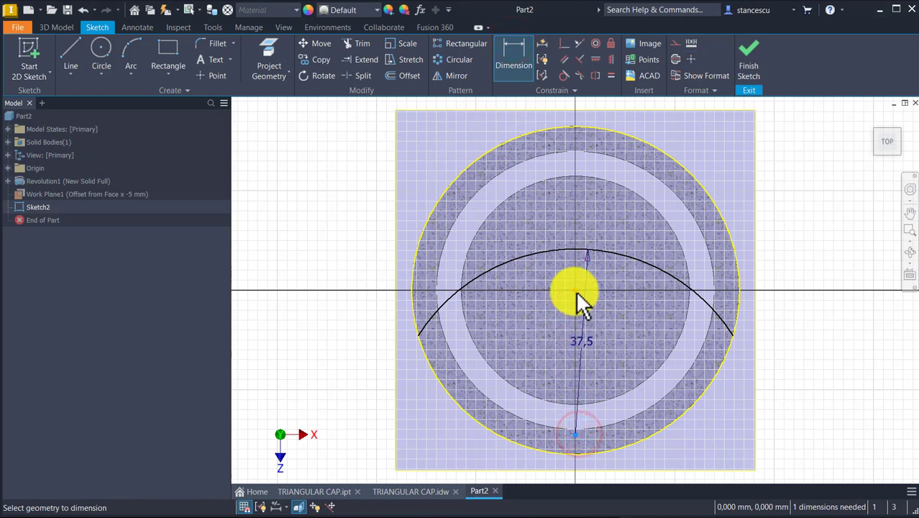
{"action": "left_click", "coordinate": [575, 290]}
{"action": "left_click", "coordinate": [292, 380]}
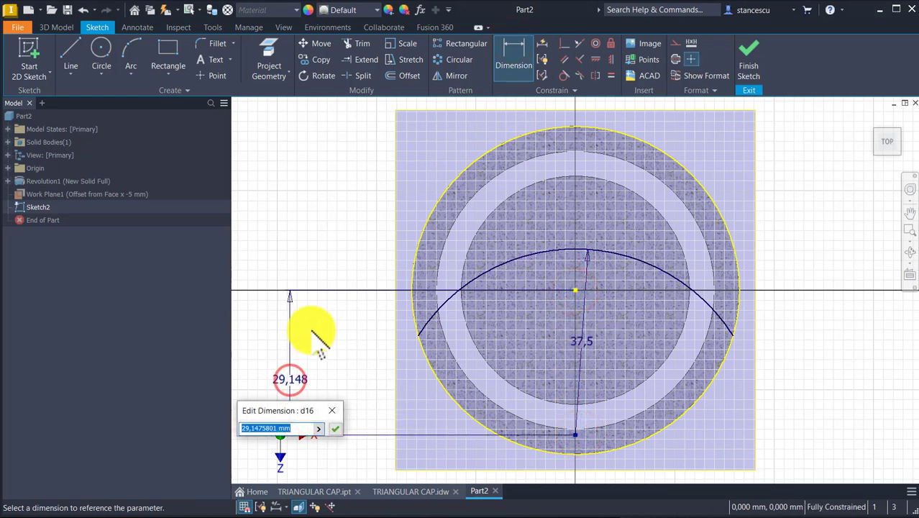
{"action": "type", "text": "48"}
{"action": "key", "text": "Return"}
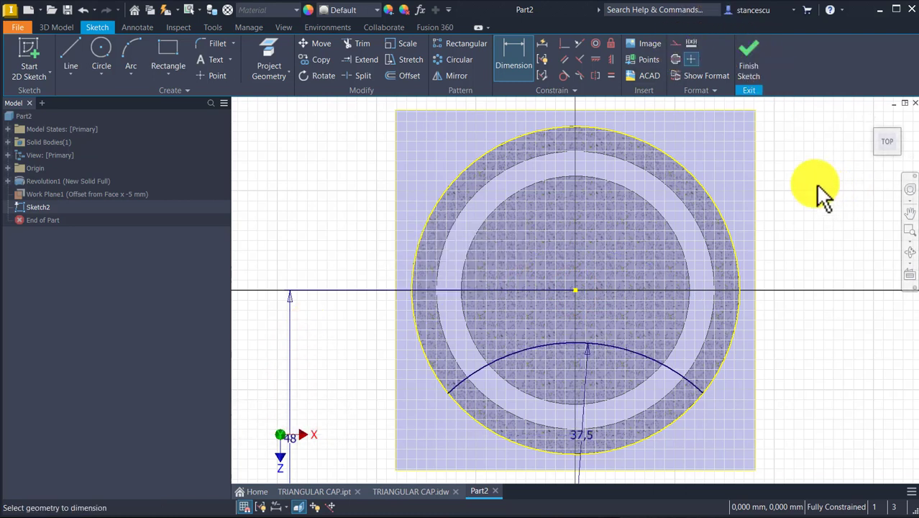
{"action": "key", "text": "F6"}
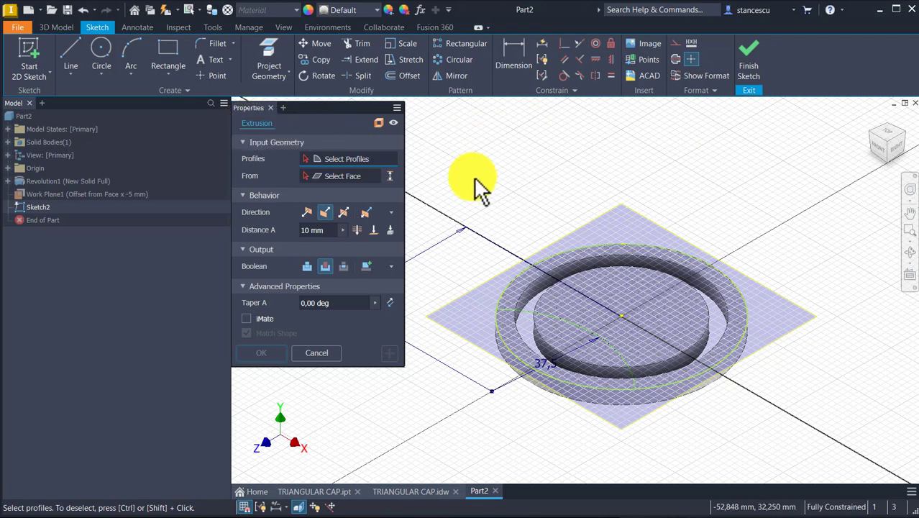
Cut the arc-bounded profile through all as Extrusion1.
{"action": "left_click", "coordinate": [511, 338]}
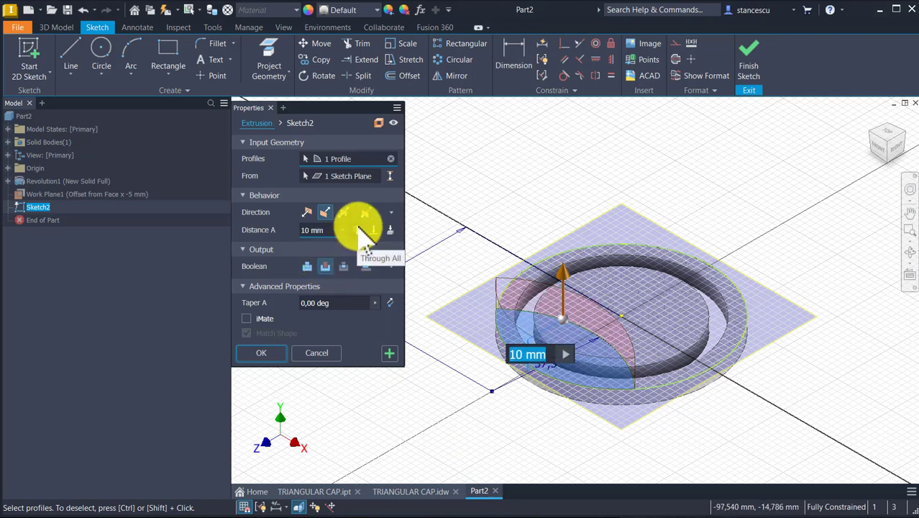
{"action": "left_click", "coordinate": [359, 230]}
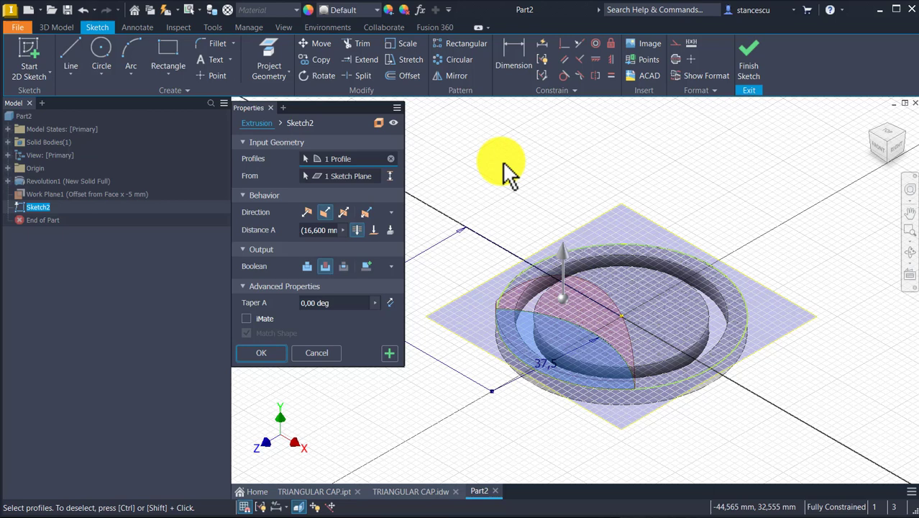
{"action": "left_click", "coordinate": [266, 351]}
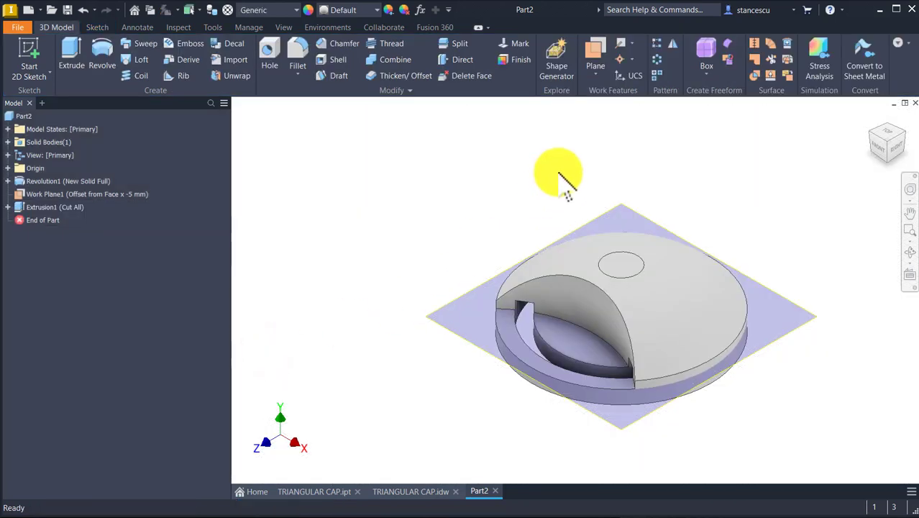
Turn off visibility of Work Plane1.
{"action": "left_click", "coordinate": [635, 220]}
{"action": "right_click", "coordinate": [636, 222]}
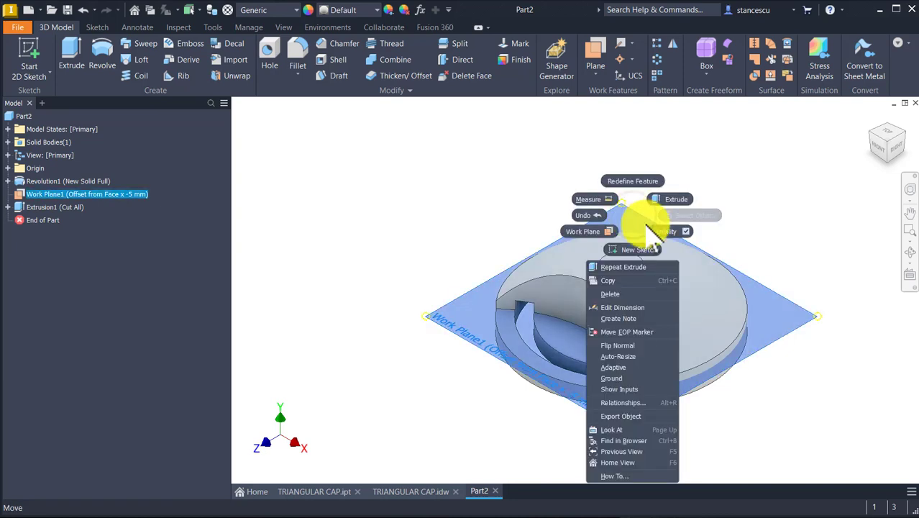
{"action": "left_click", "coordinate": [660, 230]}
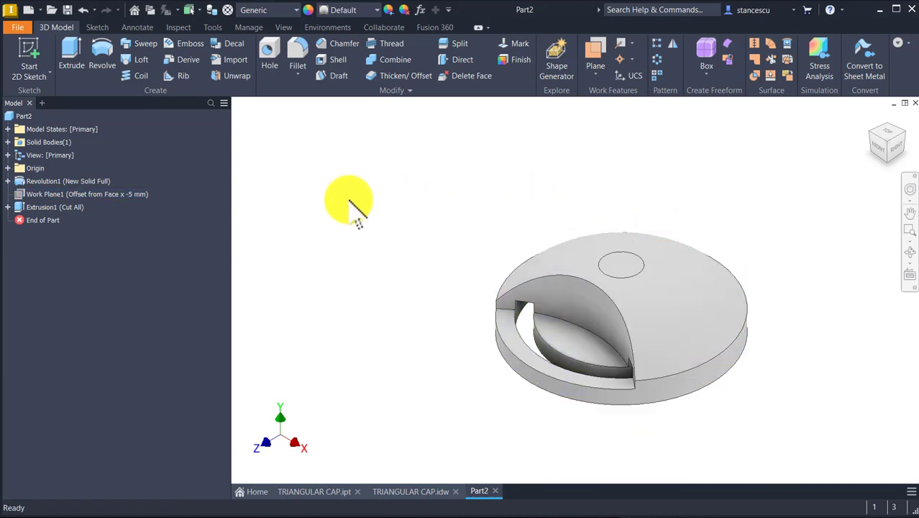
Sketch on the crescent ledge face and extrude it as a through-all cut, Extrusion2.
{"action": "left_click", "coordinate": [536, 364]}
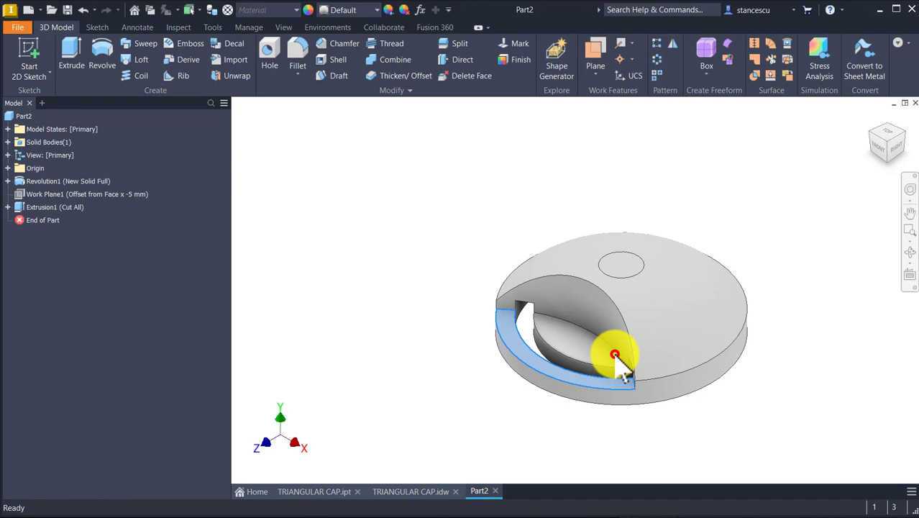
{"action": "left_click", "coordinate": [616, 355]}
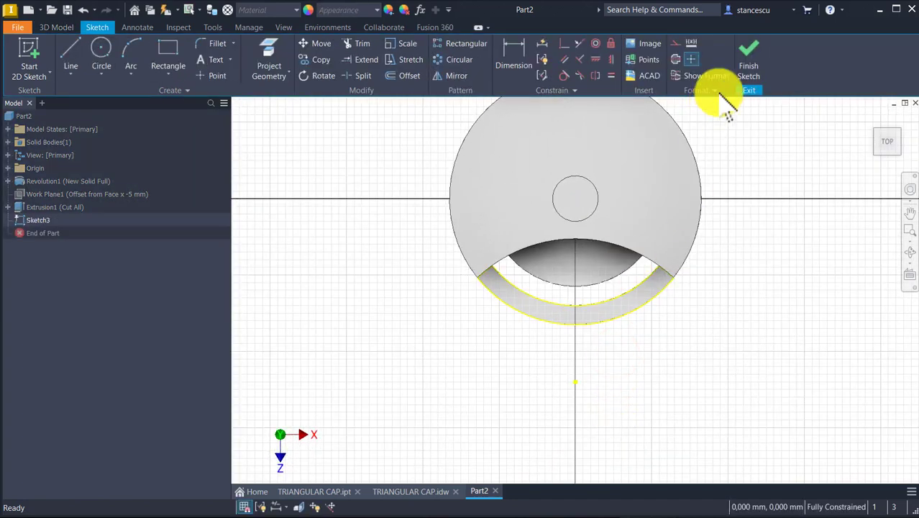
{"action": "left_click", "coordinate": [749, 58]}
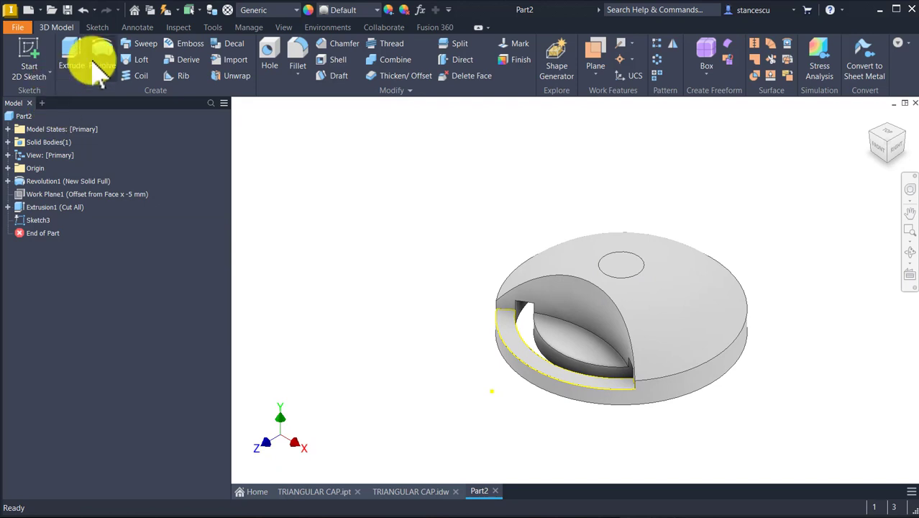
{"action": "left_click", "coordinate": [69, 52]}
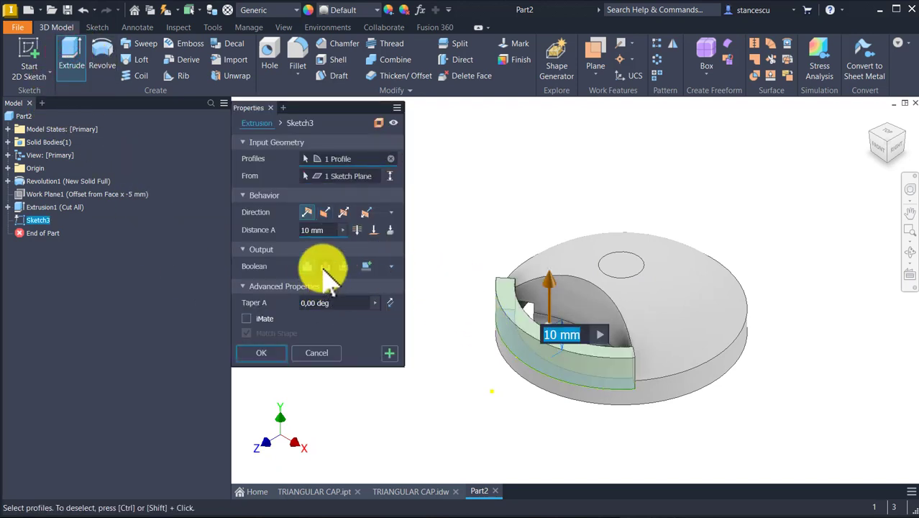
{"action": "left_click", "coordinate": [325, 266]}
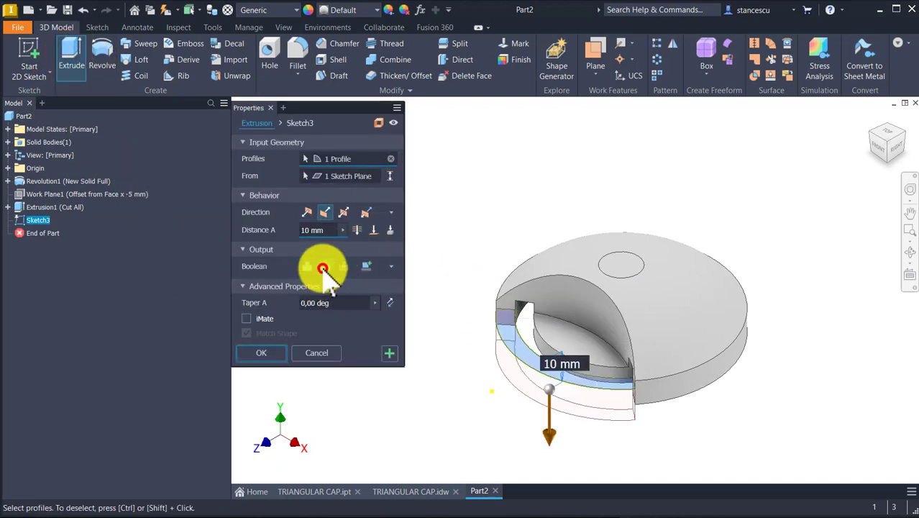
{"action": "left_click", "coordinate": [357, 231]}
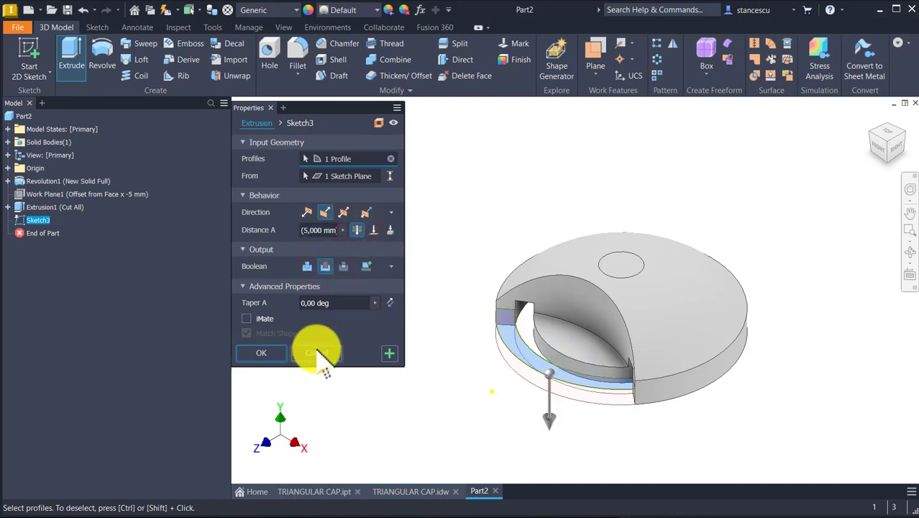
{"action": "left_click", "coordinate": [261, 354]}
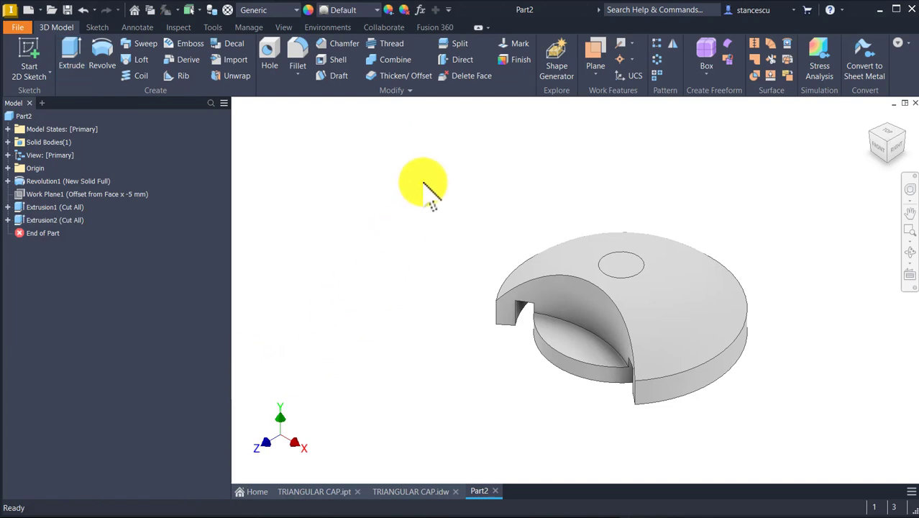
Check the R3 note in TRIANGULAR CAP.idw, then return to Part2.
{"action": "key", "text": "F6"}
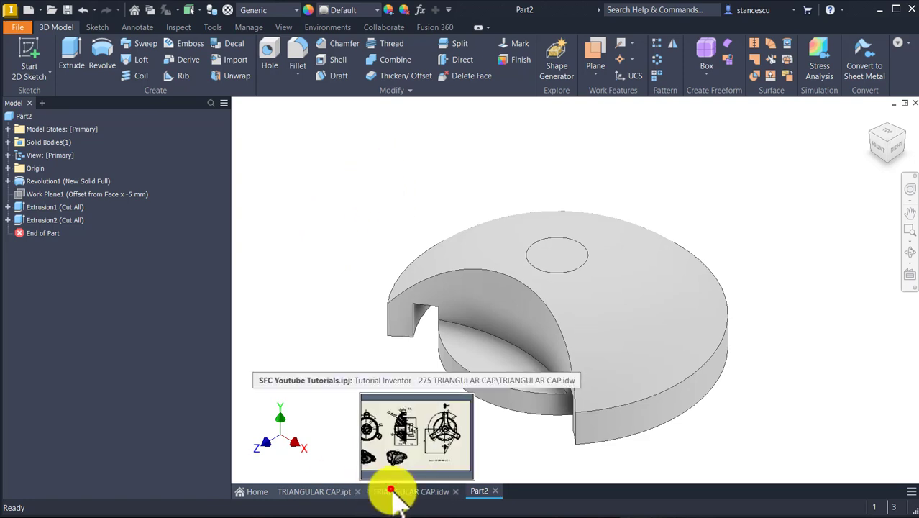
{"action": "left_click", "coordinate": [392, 491]}
{"action": "mouse_move", "coordinate": [779, 229]}
{"action": "left_mouse_down"}
{"action": "mouse_move", "coordinate": [777, 137]}
{"action": "mouse_move", "coordinate": [767, 132]}
{"action": "left_mouse_up"}
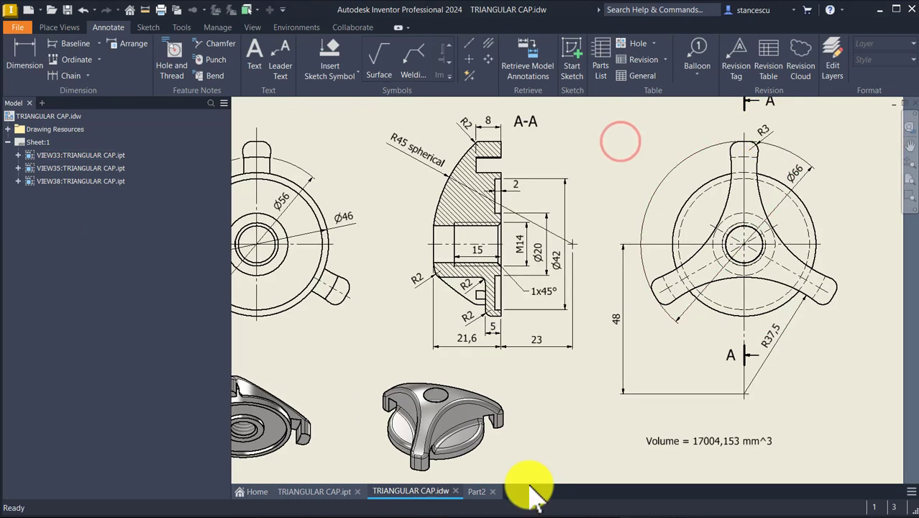
{"action": "left_click", "coordinate": [473, 492]}
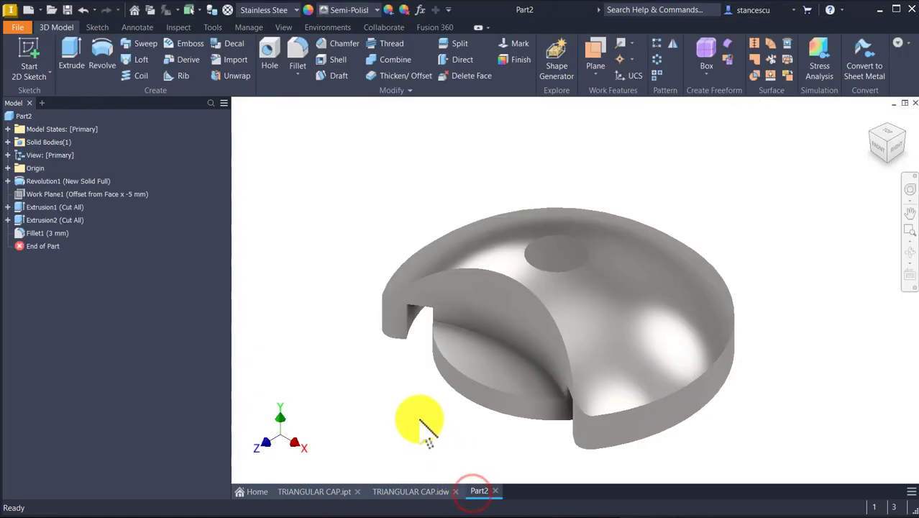
Fillet both curved lip edges inside the opening with a 2 mm radius.
{"action": "left_click", "coordinate": [447, 322]}
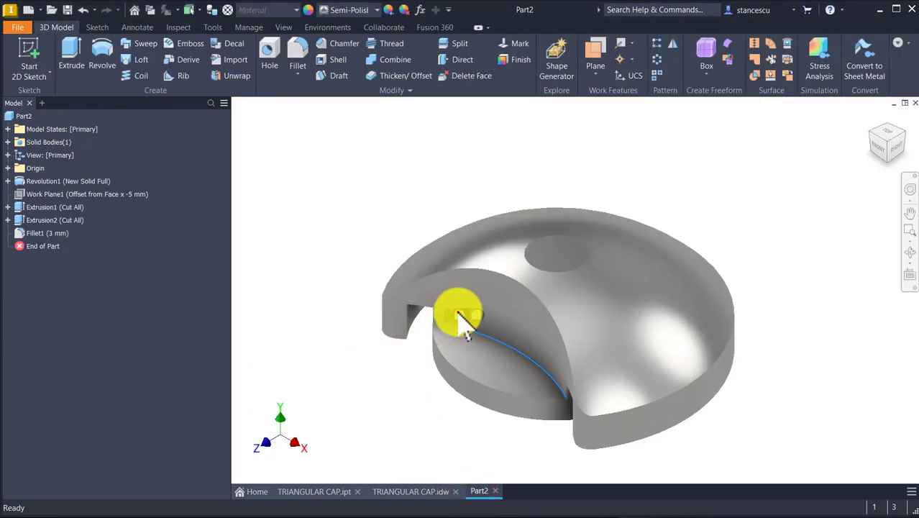
{"action": "right_click_drag", "start_coordinate": [458, 312], "coordinate": [466, 377]}
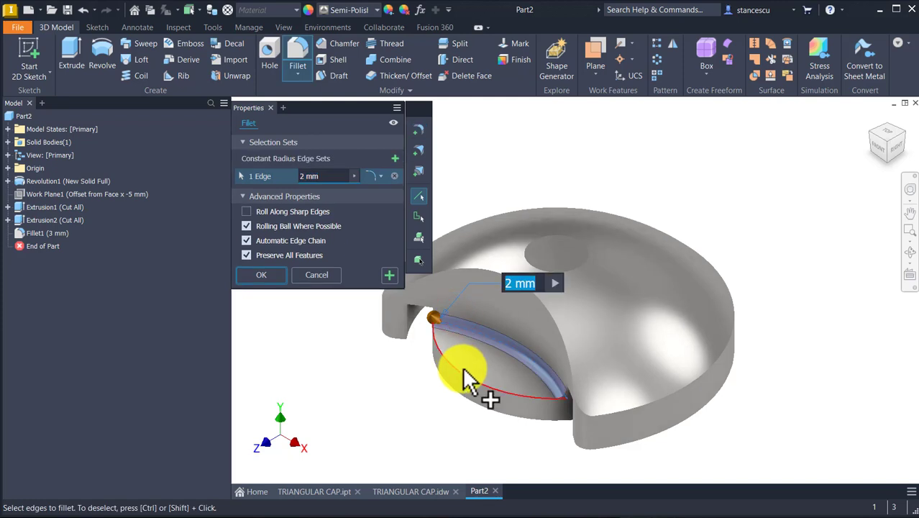
{"action": "left_click", "coordinate": [467, 378]}
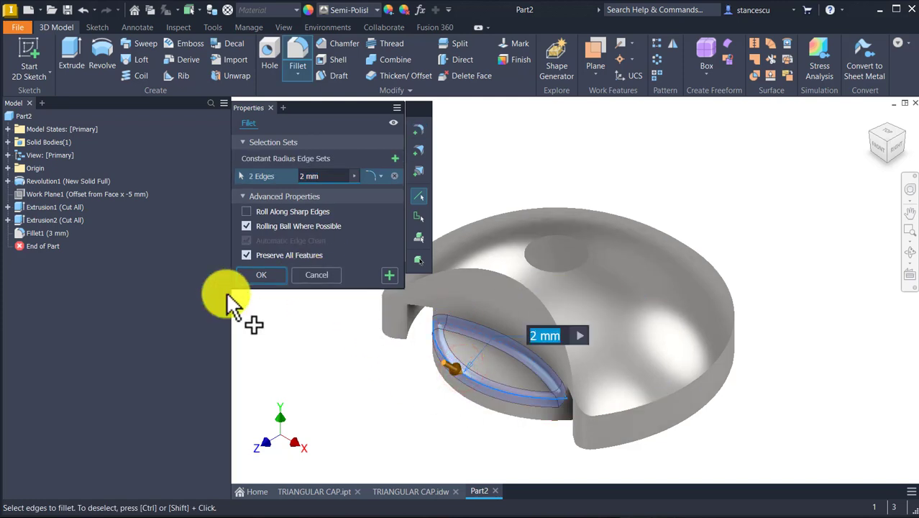
{"action": "left_click", "coordinate": [266, 276]}
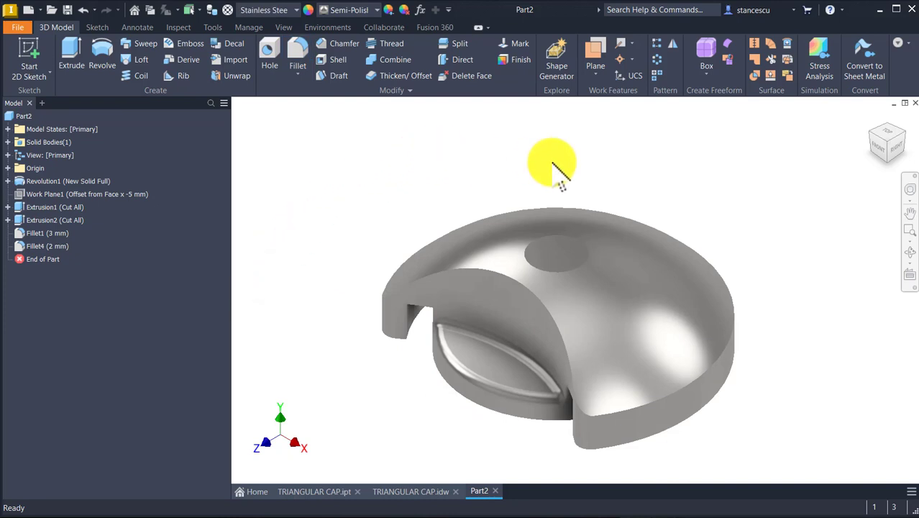
Pattern Extrusion1, Fillet1 and Fillet4 three times about the Z axis over 360°.
{"action": "left_click", "coordinate": [658, 62]}
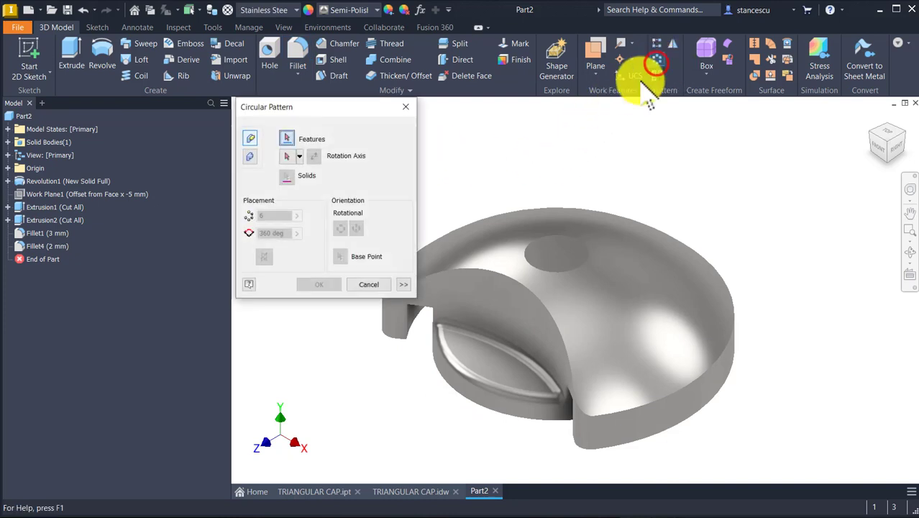
{"action": "left_click", "coordinate": [39, 246]}
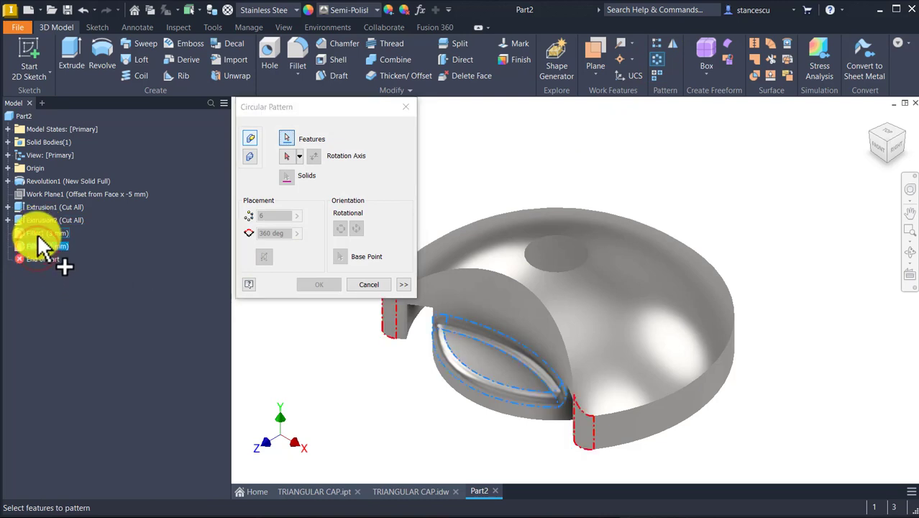
{"action": "left_click", "coordinate": [36, 235]}
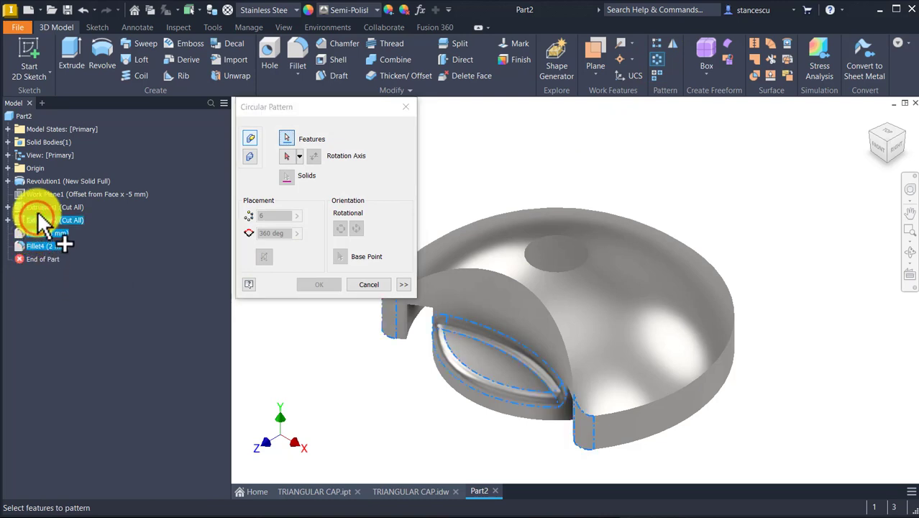
{"action": "left_click", "coordinate": [40, 207]}
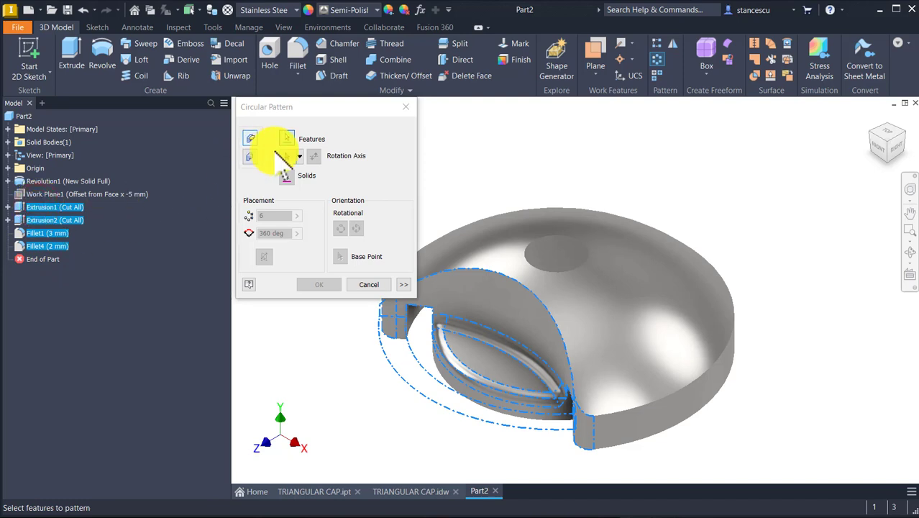
{"action": "left_click", "coordinate": [299, 155]}
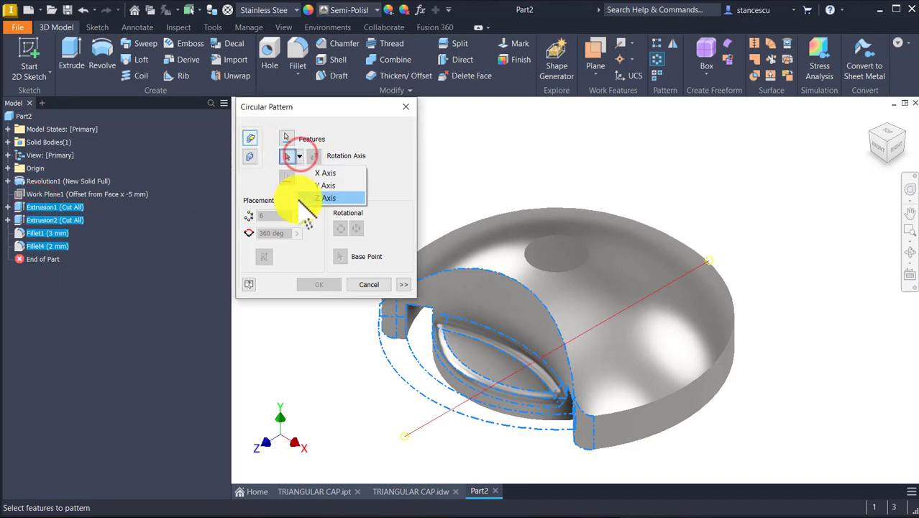
{"action": "left_click", "coordinate": [307, 189]}
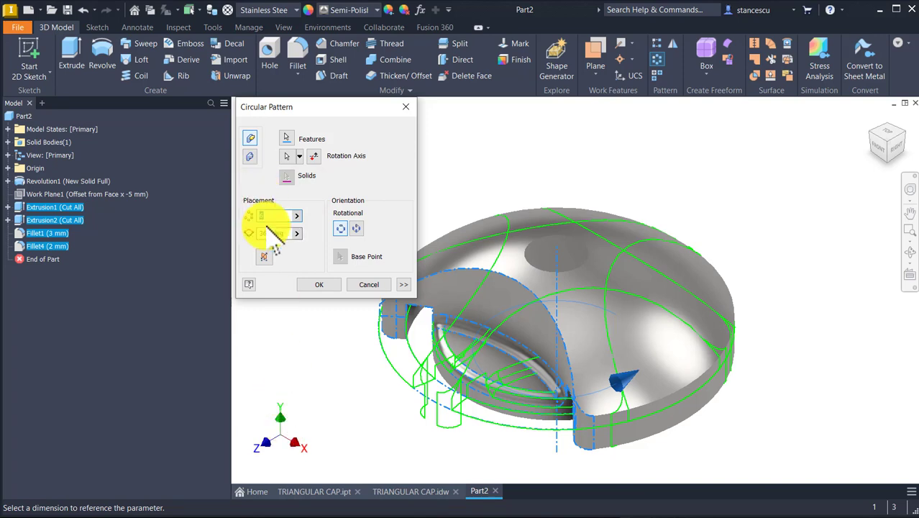
{"action": "type", "text": "3"}
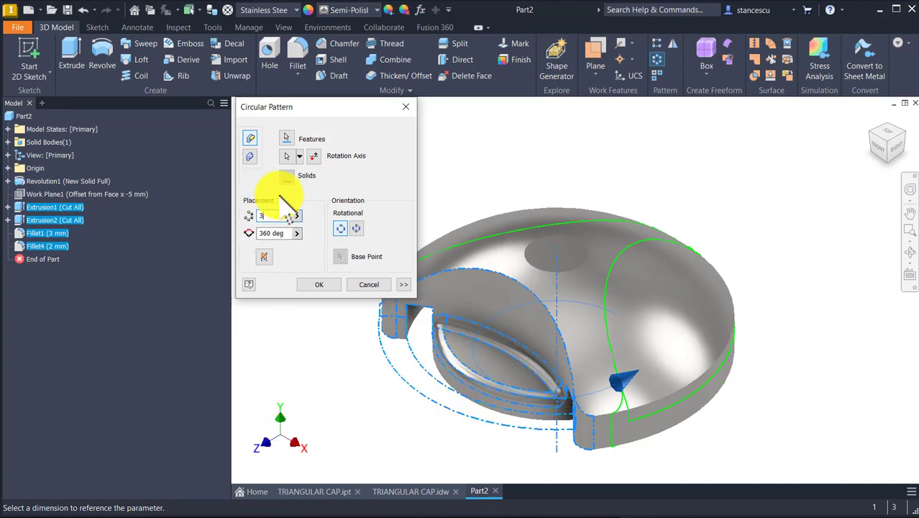
{"action": "left_click", "coordinate": [321, 285]}
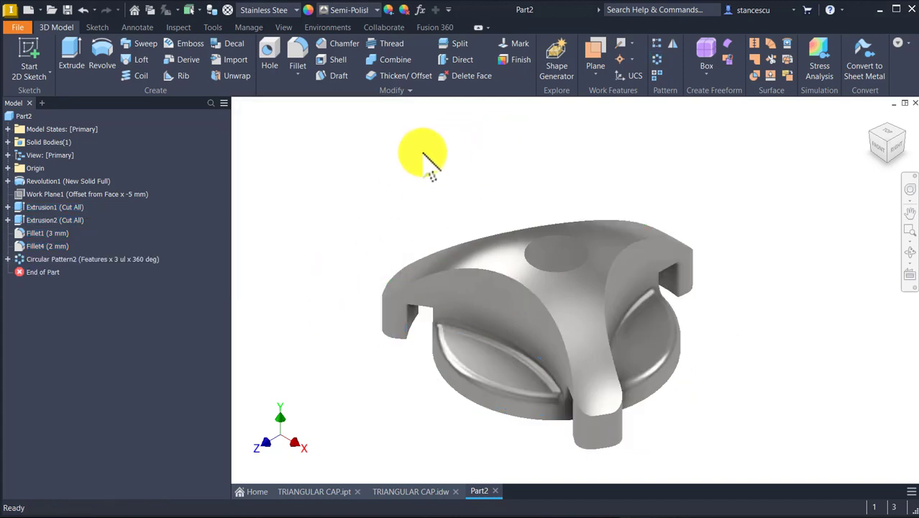
{"action": "left_click", "coordinate": [408, 492]}
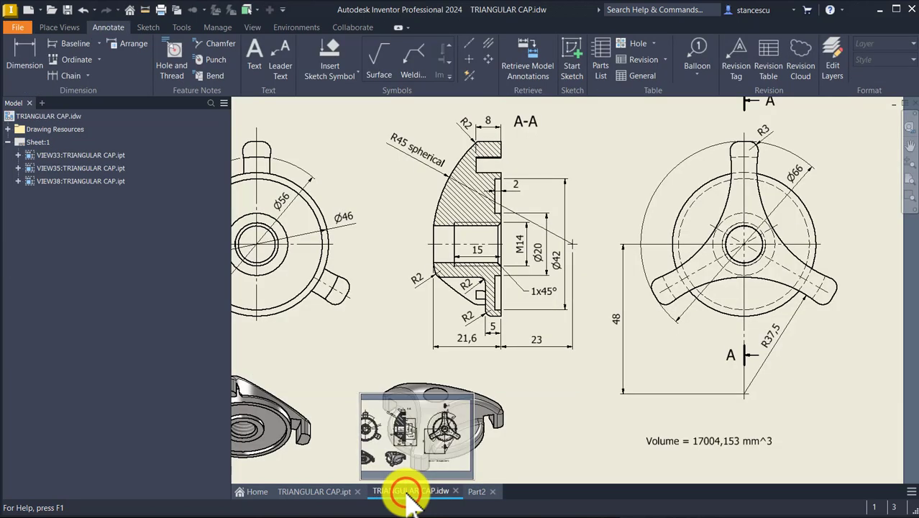
{"action": "left_click", "coordinate": [498, 348]}
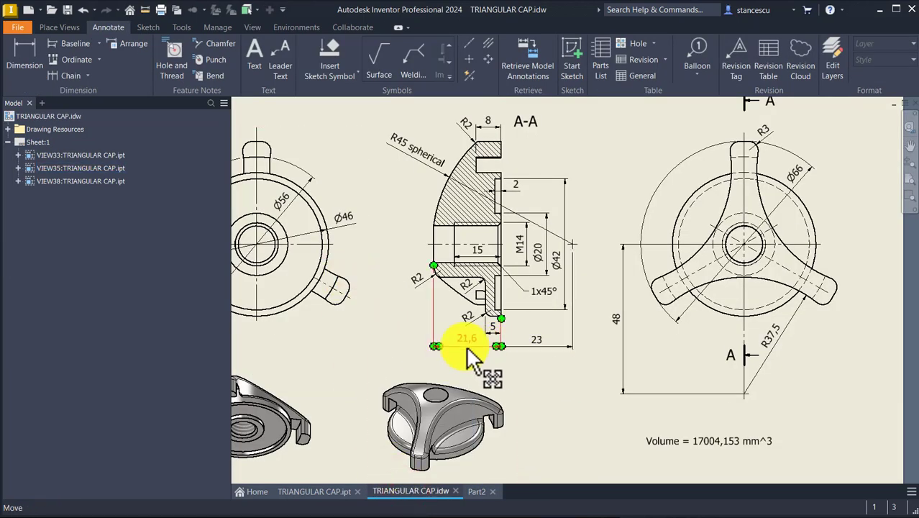
{"action": "left_click_drag", "start_coordinate": [436, 347], "coordinate": [434, 272]}
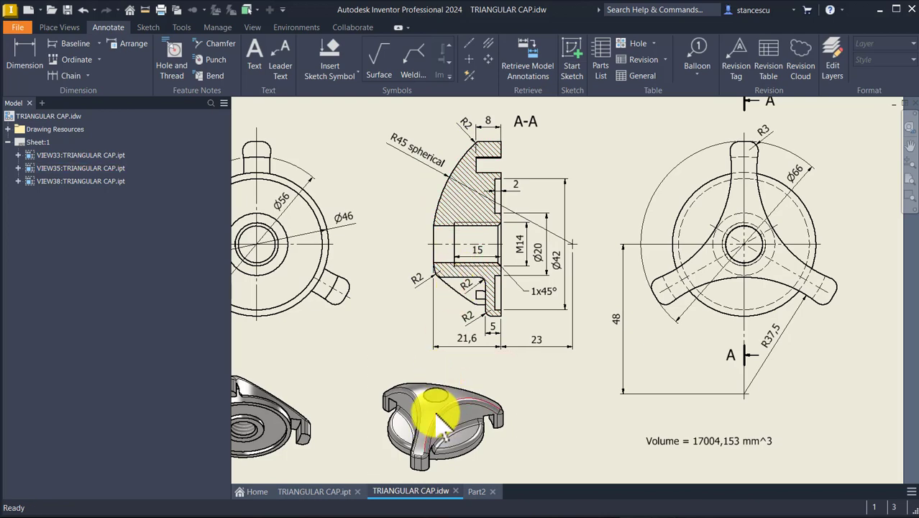
{"action": "scroll", "coordinate": [435, 417], "scroll_direction": "up", "scroll_amount": 2}
{"action": "scroll", "coordinate": [453, 396], "scroll_direction": "up", "scroll_amount": 2}
{"action": "scroll", "coordinate": [504, 345], "scroll_direction": "down", "scroll_amount": 2}
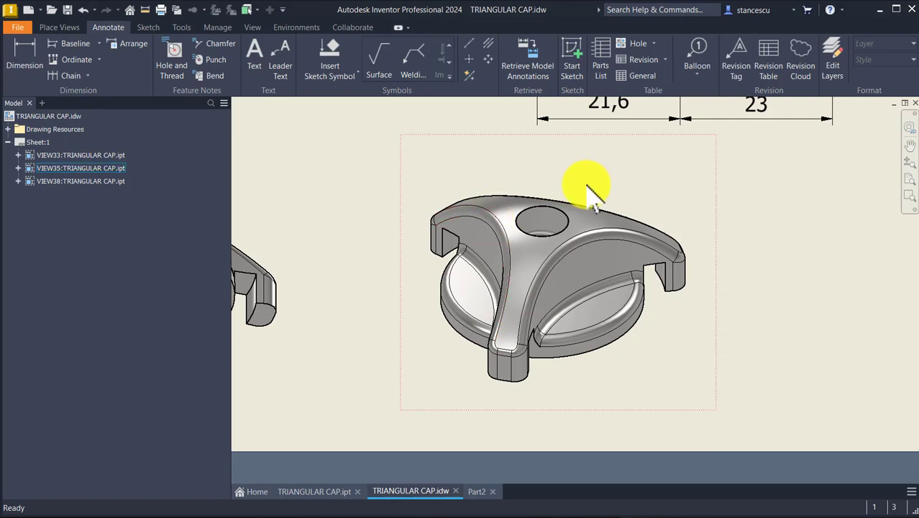
{"action": "left_click", "coordinate": [472, 495]}
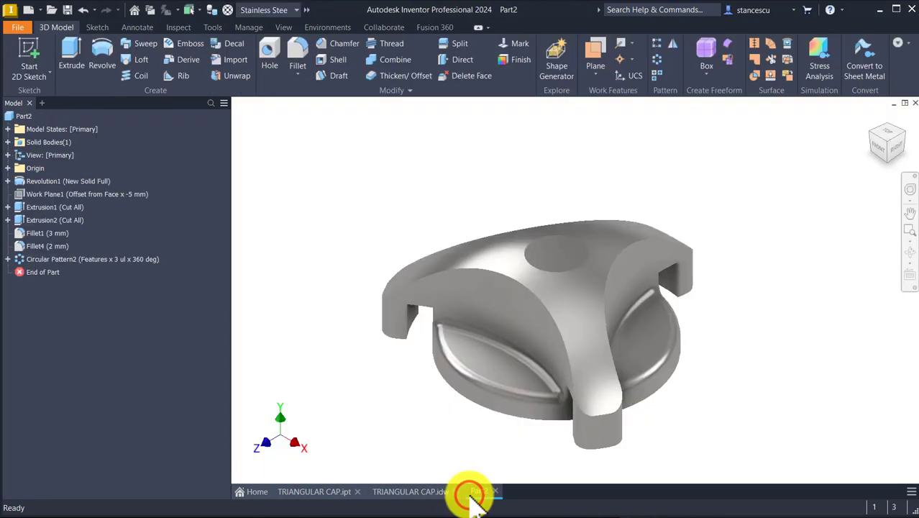
Apply a 2 mm fillet to the twelve-edge top chain of the three arms.
{"action": "left_click", "coordinate": [410, 287]}
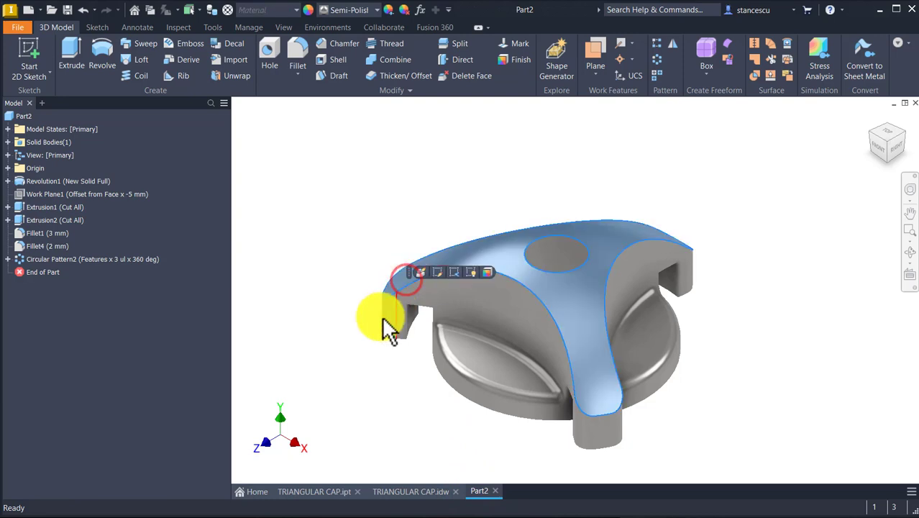
{"action": "left_click", "coordinate": [378, 360]}
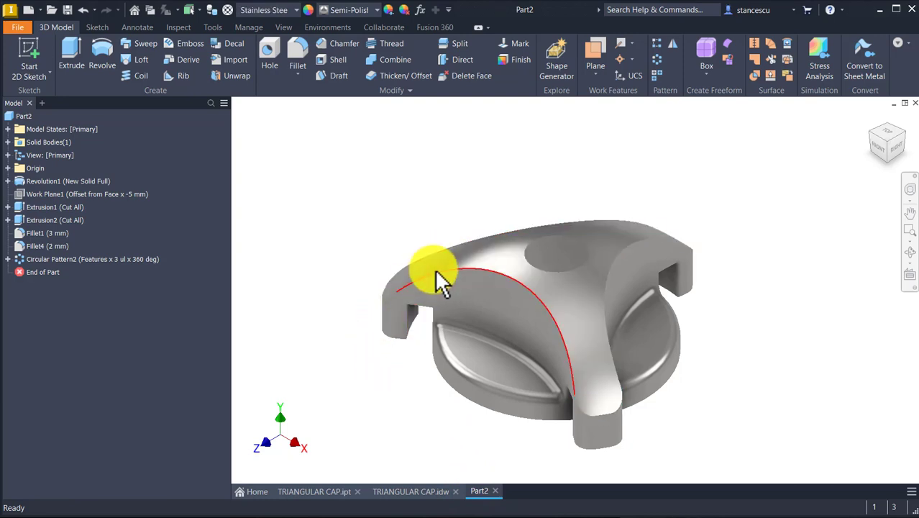
{"action": "left_click", "coordinate": [434, 269]}
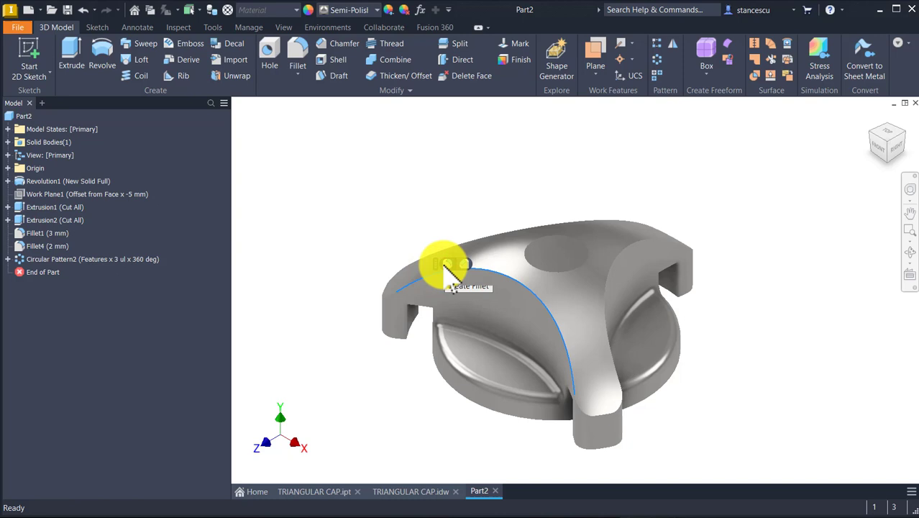
{"action": "left_click", "coordinate": [444, 266]}
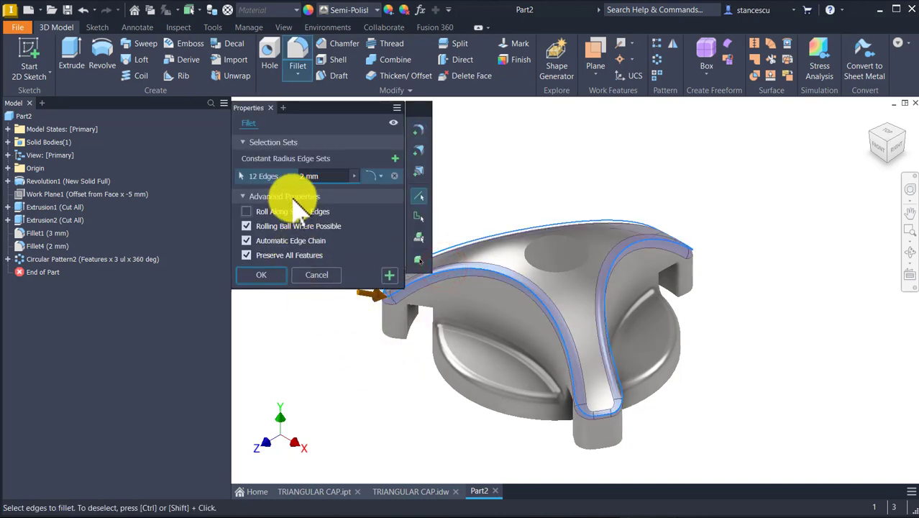
{"action": "left_click", "coordinate": [257, 272]}
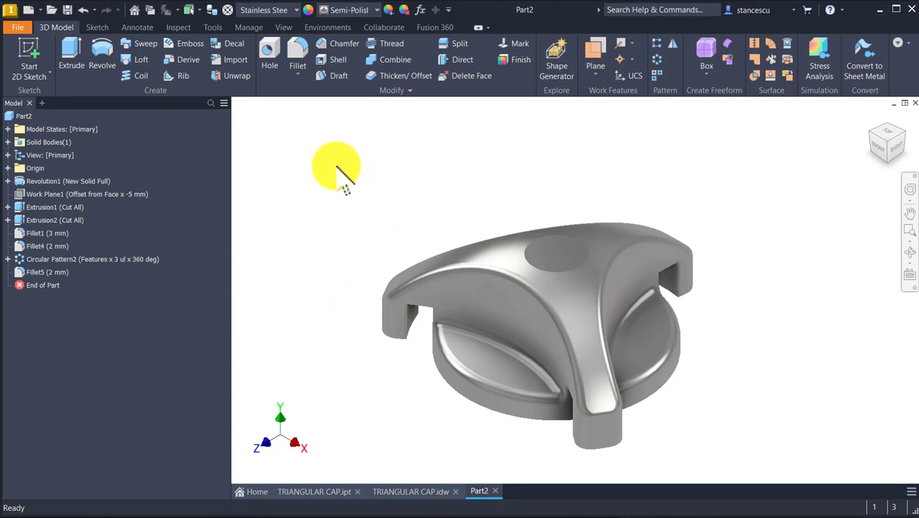
Open TRIANGULAR CAP.idw and frame the A-A section with the M14 and 1x45° callouts.
{"action": "left_click", "coordinate": [375, 492]}
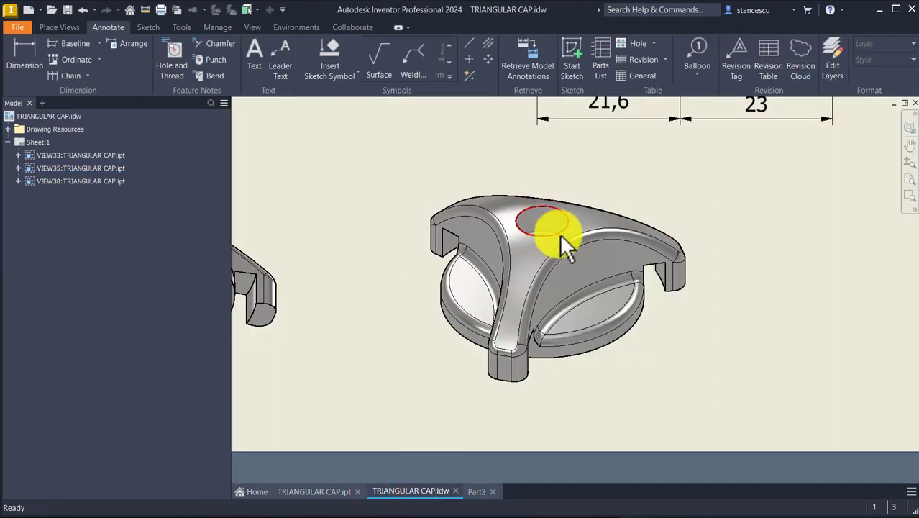
{"action": "middle_click_drag", "start_coordinate": [626, 216], "coordinate": [529, 405]}
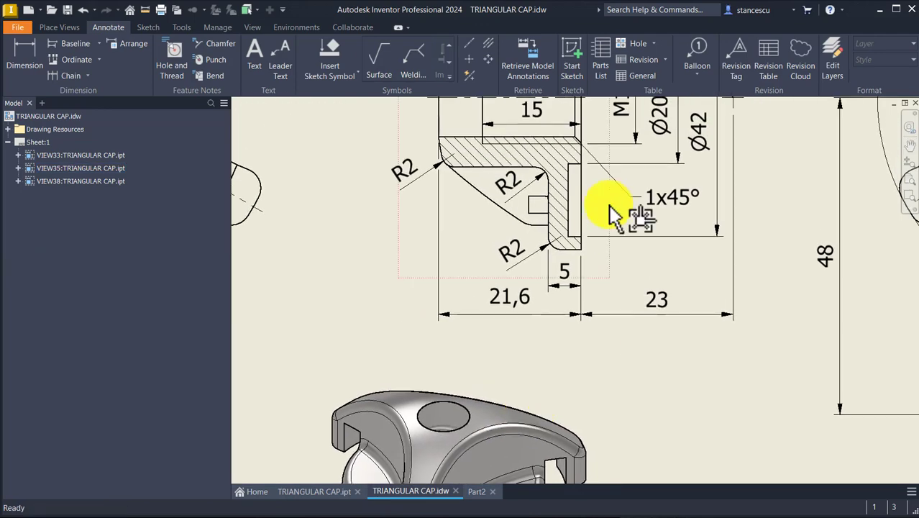
{"action": "middle_click_drag", "start_coordinate": [611, 214], "coordinate": [540, 410]}
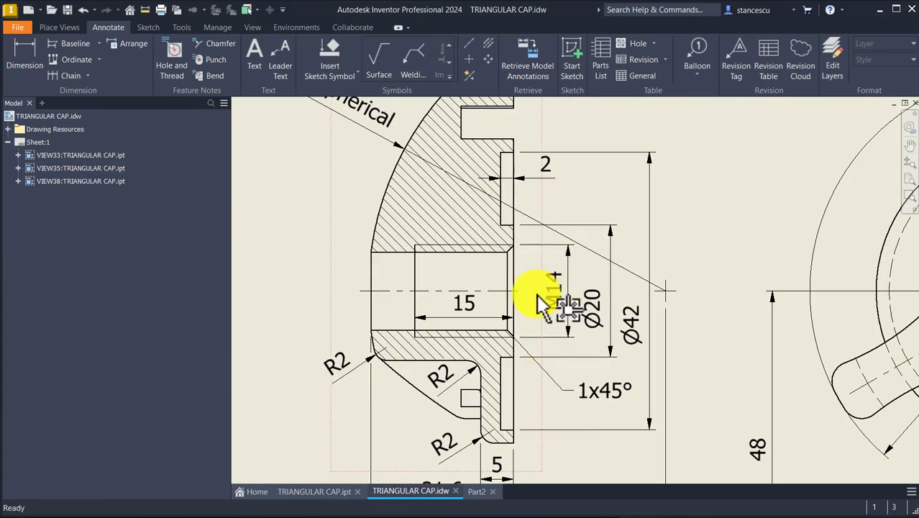
{"action": "middle_click_drag", "start_coordinate": [540, 302], "coordinate": [518, 286]}
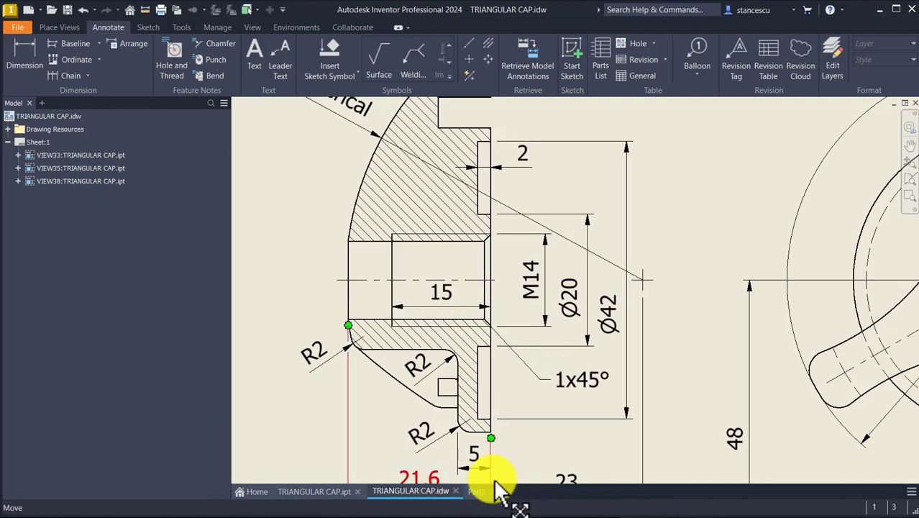
Return to Part2, orbit to the underside and begin a Hole feature.
{"action": "left_click", "coordinate": [469, 493]}
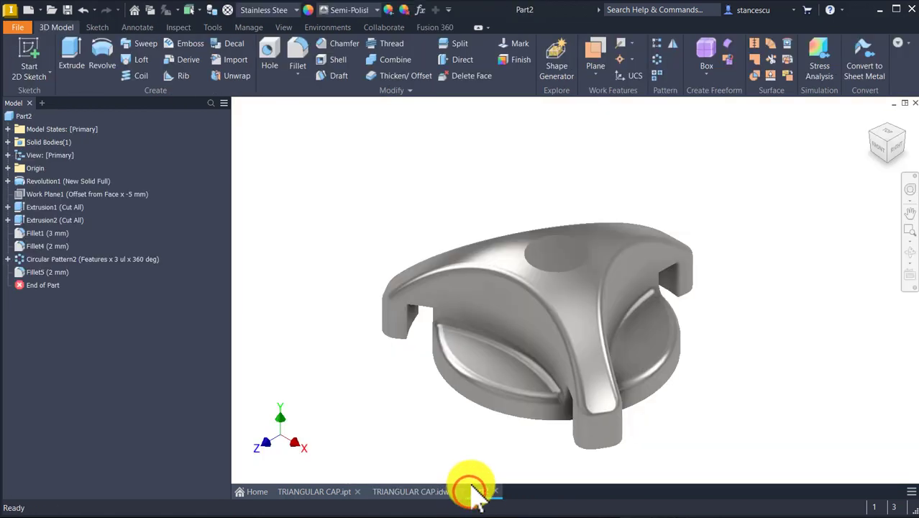
{"action": "mouse_move", "coordinate": [827, 291]}
{"action": "middle_mouse_down", "text": "shift"}
{"action": "mouse_move", "coordinate": [642, 431]}
{"action": "mouse_move", "coordinate": [575, 267]}
{"action": "mouse_move", "coordinate": [578, 337]}
{"action": "middle_mouse_up", "text": "shift"}
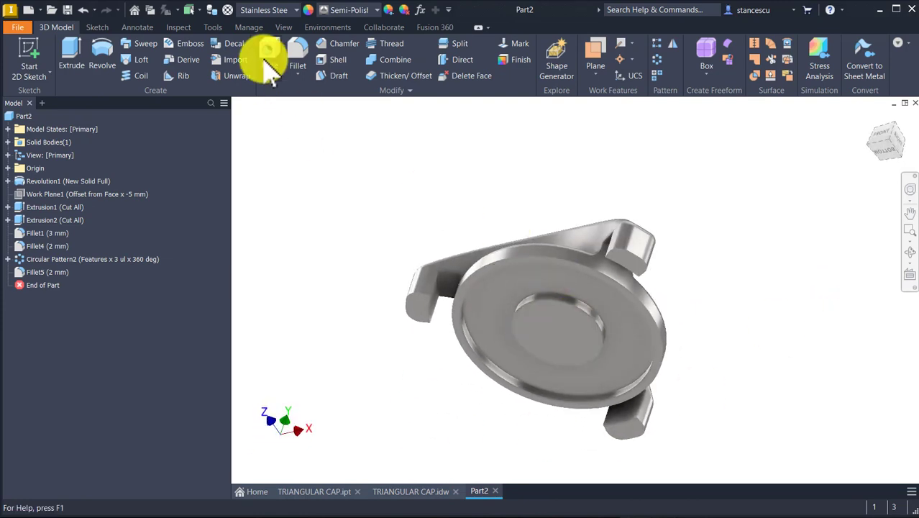
{"action": "left_click", "coordinate": [269, 57]}
Place an M14x2 hole with 15 mm thread depth concentric to the bottom boss edge.
{"action": "left_click", "coordinate": [562, 334]}
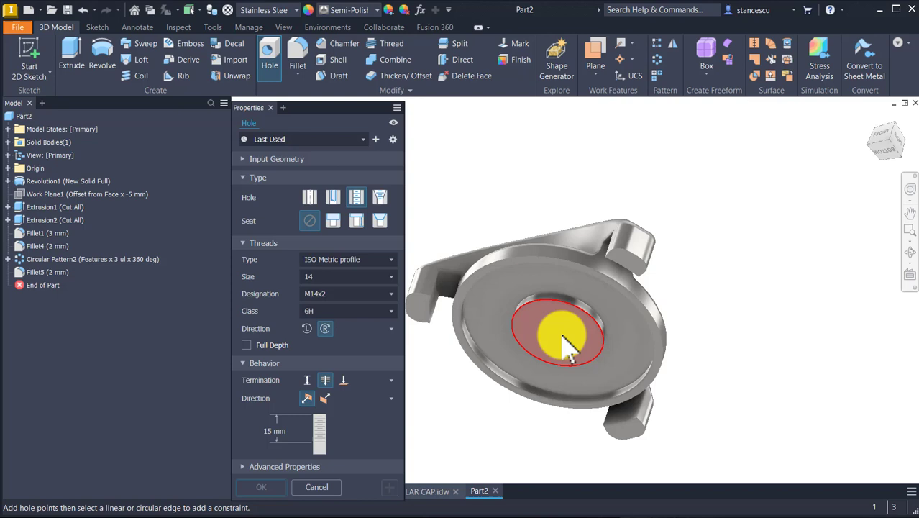
{"action": "left_click", "coordinate": [586, 360]}
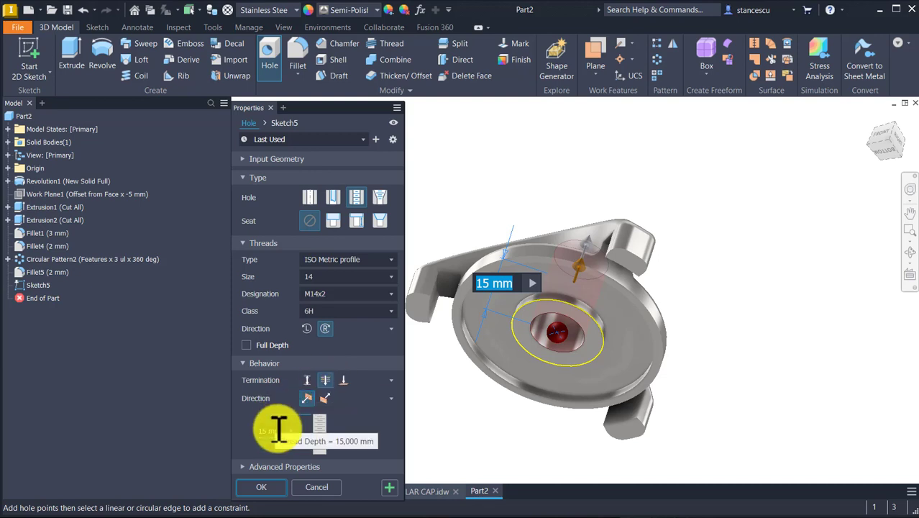
{"action": "left_click", "coordinate": [261, 487]}
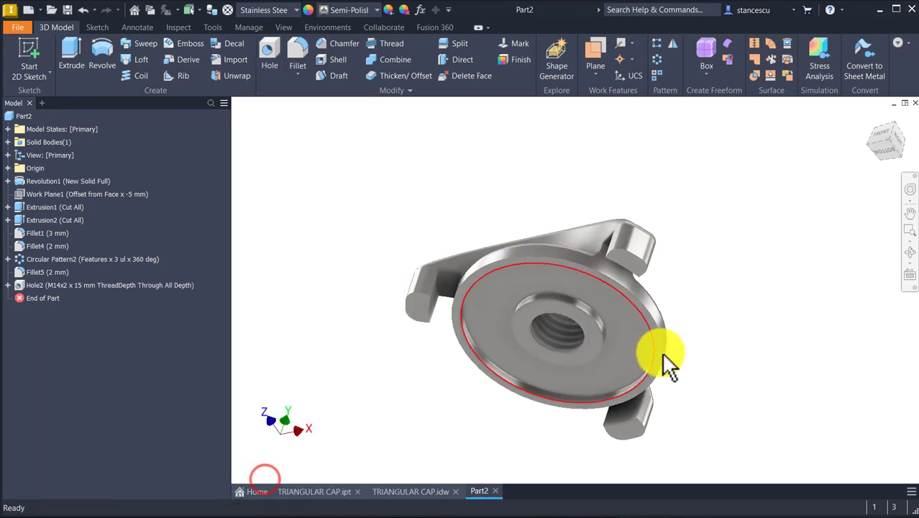
{"action": "middle_click_drag", "start_coordinate": [663, 354], "coordinate": [813, 252], "text": "shift"}
{"action": "scroll", "coordinate": [813, 252], "scroll_direction": "down", "scroll_amount": 3}
{"action": "scroll", "coordinate": [813, 252], "scroll_direction": "down", "scroll_amount": 2}
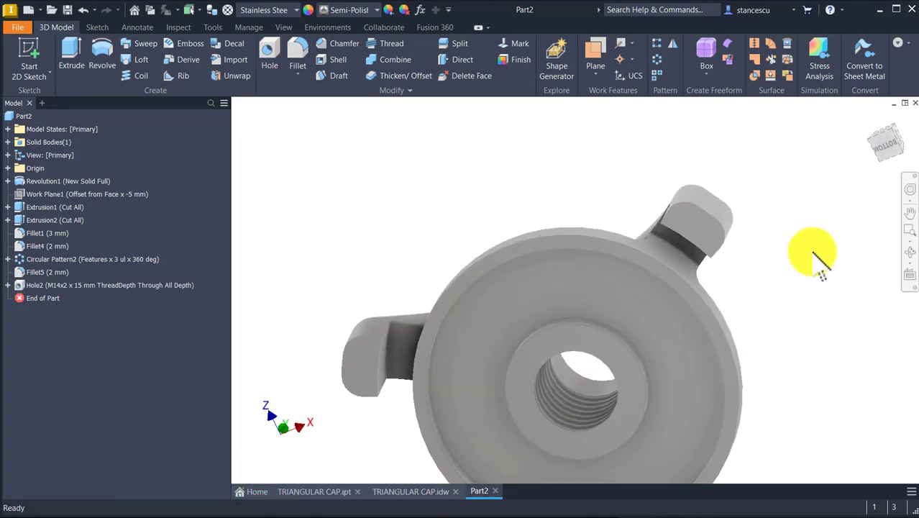
{"action": "key", "text": "F6"}
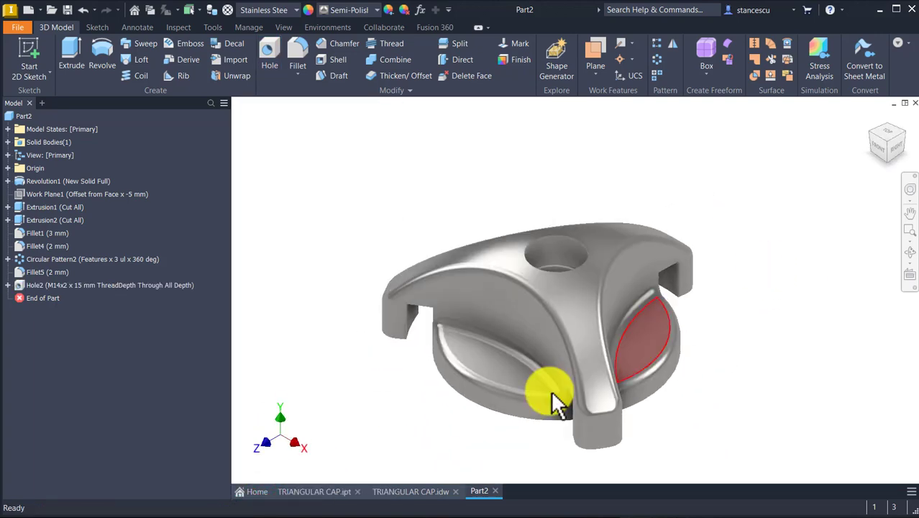
{"action": "left_click", "coordinate": [408, 492]}
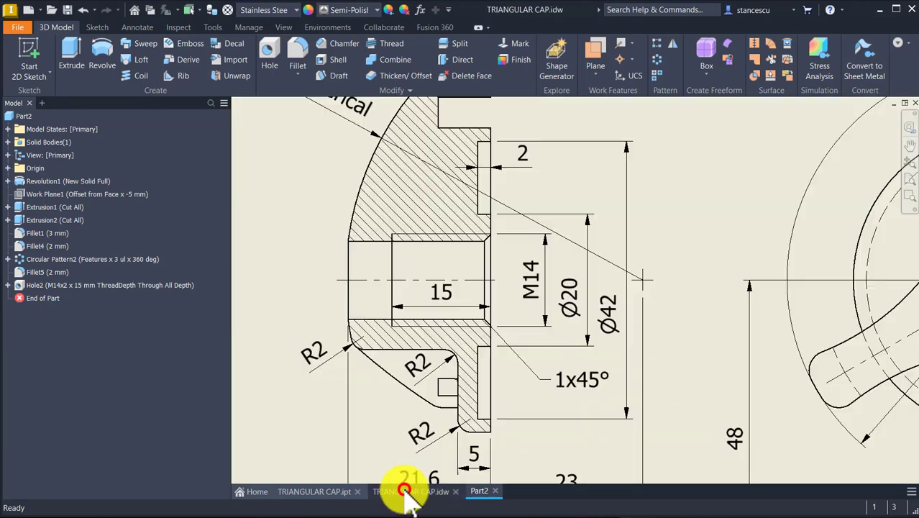
{"action": "left_click", "coordinate": [518, 355]}
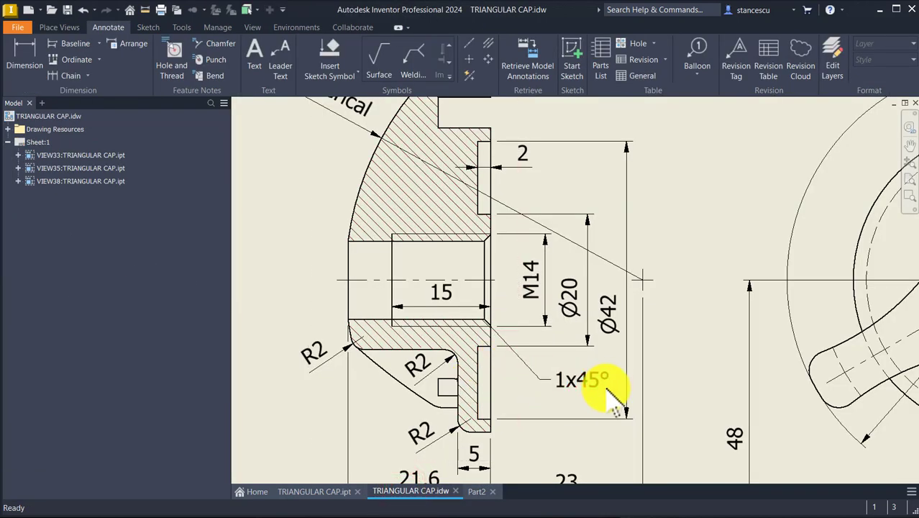
{"action": "key", "text": "Escape"}
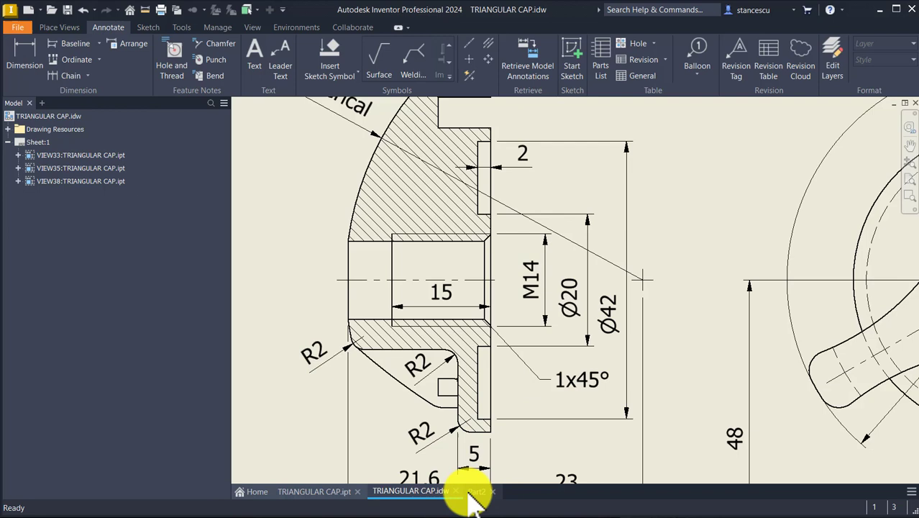
{"action": "left_click", "coordinate": [473, 492]}
{"action": "mouse_move", "coordinate": [476, 476]}
{"action": "middle_mouse_down", "text": "shift"}
{"action": "mouse_move", "coordinate": [547, 392]}
{"action": "mouse_move", "coordinate": [544, 360]}
{"action": "middle_mouse_up", "text": "shift"}
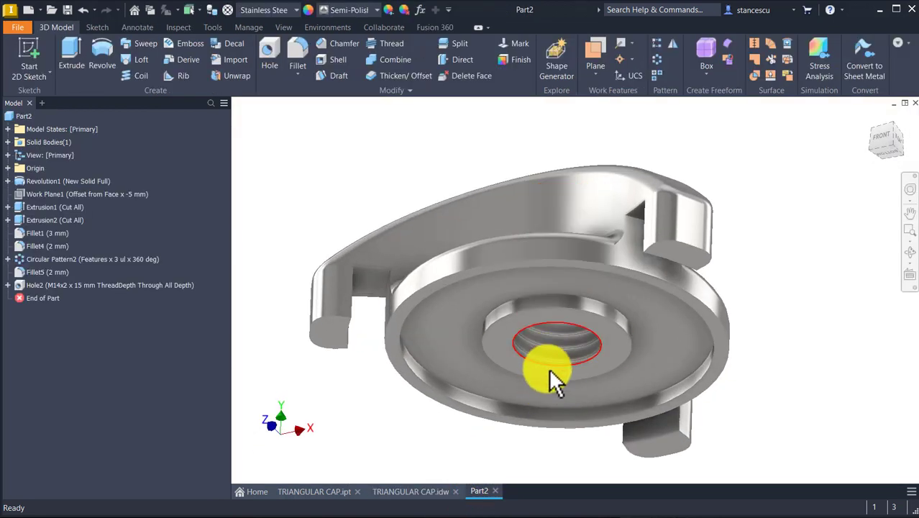
Chamfer the M14 threaded hole's edge at 1 mm, then return to the home view.
{"action": "left_click", "coordinate": [547, 365]}
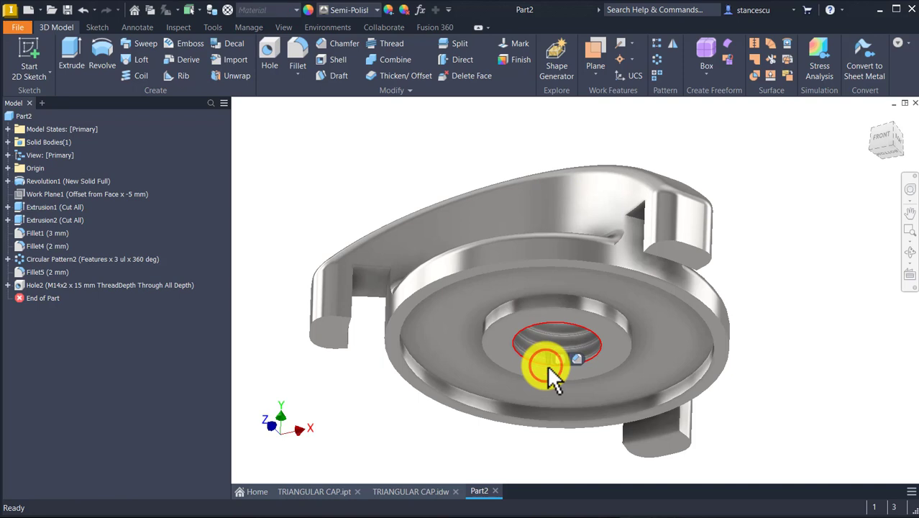
{"action": "key", "text": "ctrl+shift+k"}
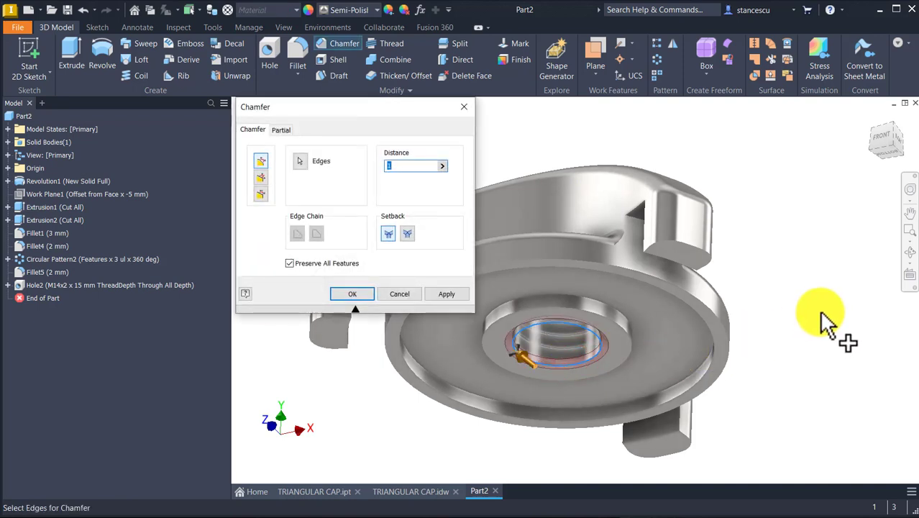
{"action": "type", "text": "1"}
{"action": "left_click", "coordinate": [347, 294]}
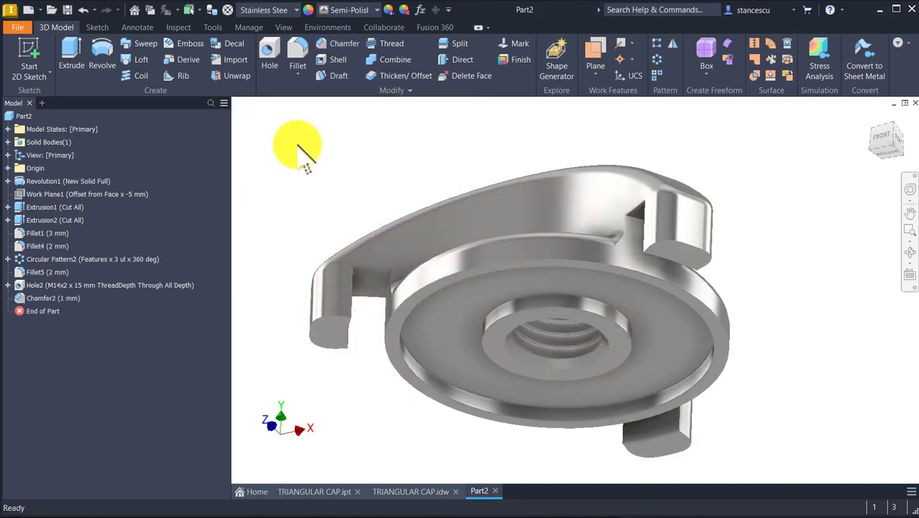
{"action": "key", "text": "F6"}
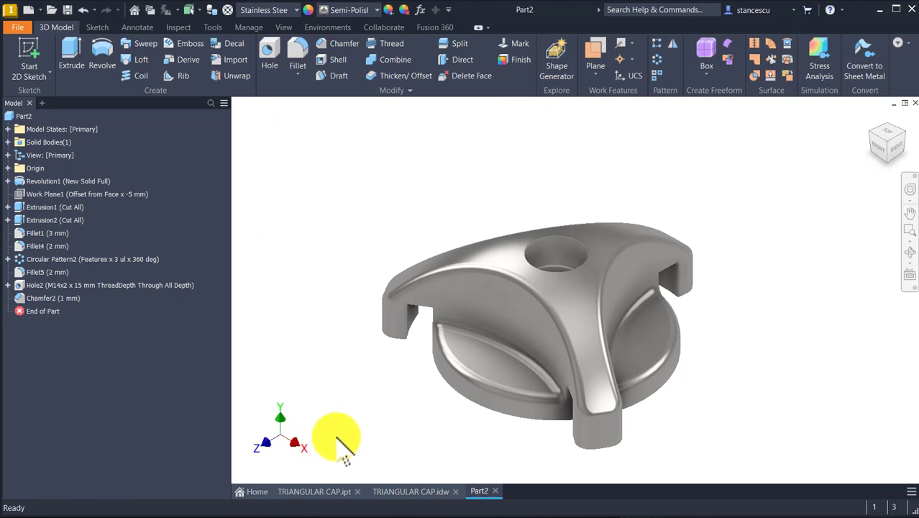
{"action": "left_click", "coordinate": [310, 492]}
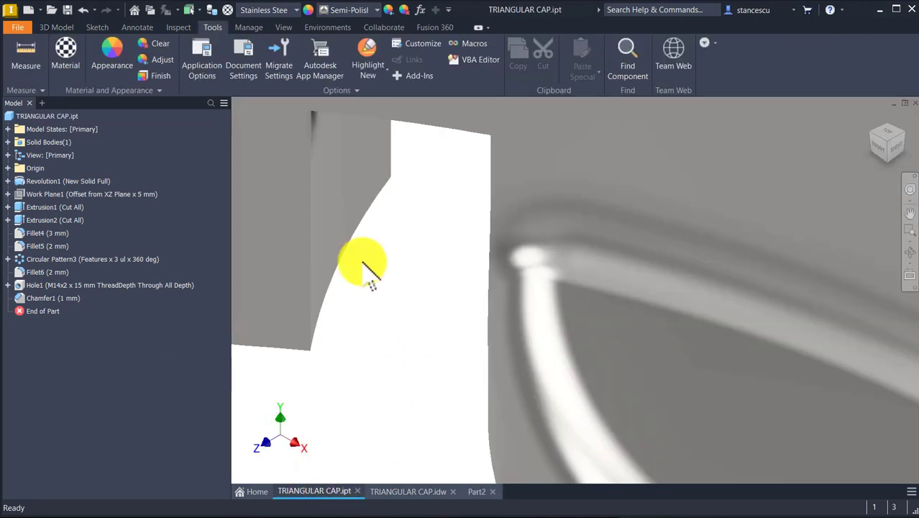
{"action": "key", "text": "F6"}
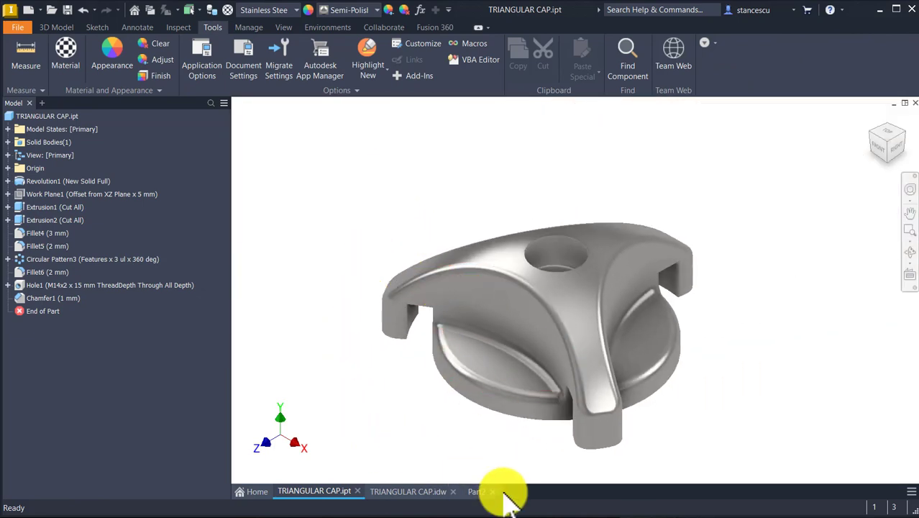
{"action": "left_click", "coordinate": [476, 492]}
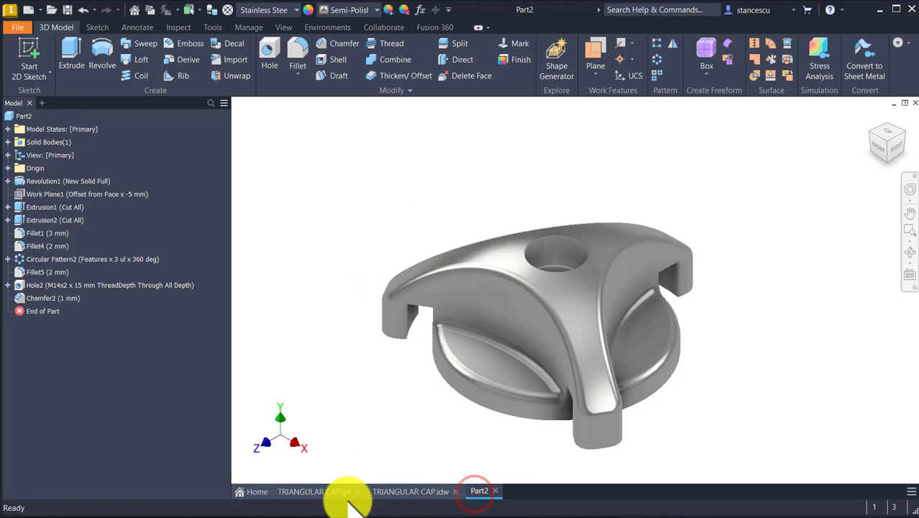
{"action": "left_click", "coordinate": [297, 489]}
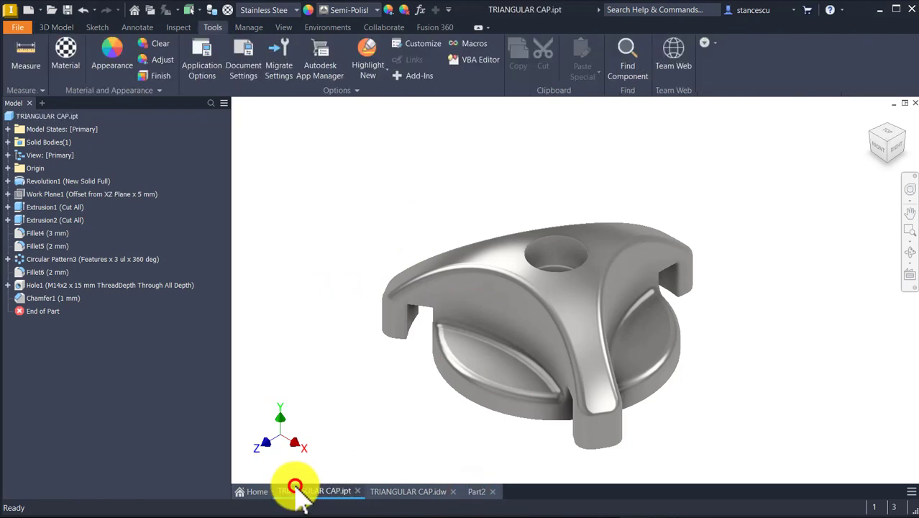
{"action": "left_click", "coordinate": [478, 491]}
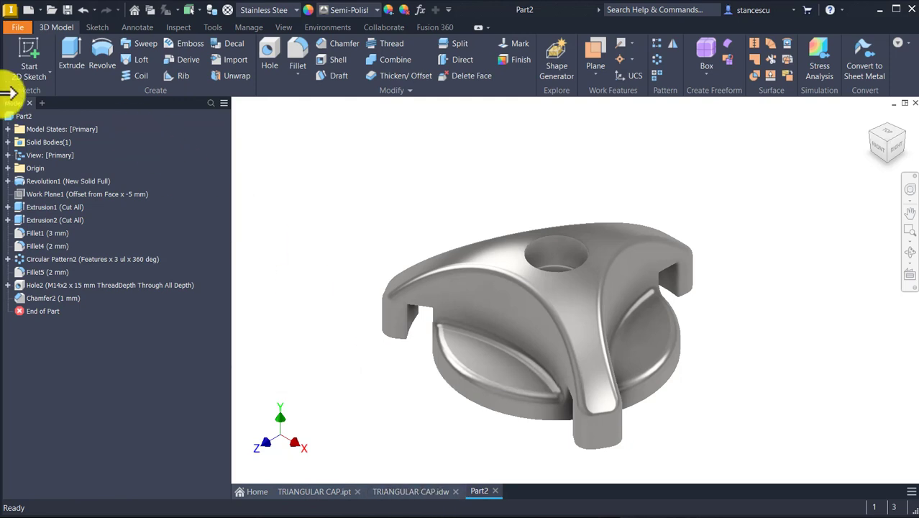
Update Part2's physical iProperties and copy its 17004,153 mm^3 volume value.
{"action": "left_click", "coordinate": [10, 116]}
{"action": "right_click", "coordinate": [10, 116]}
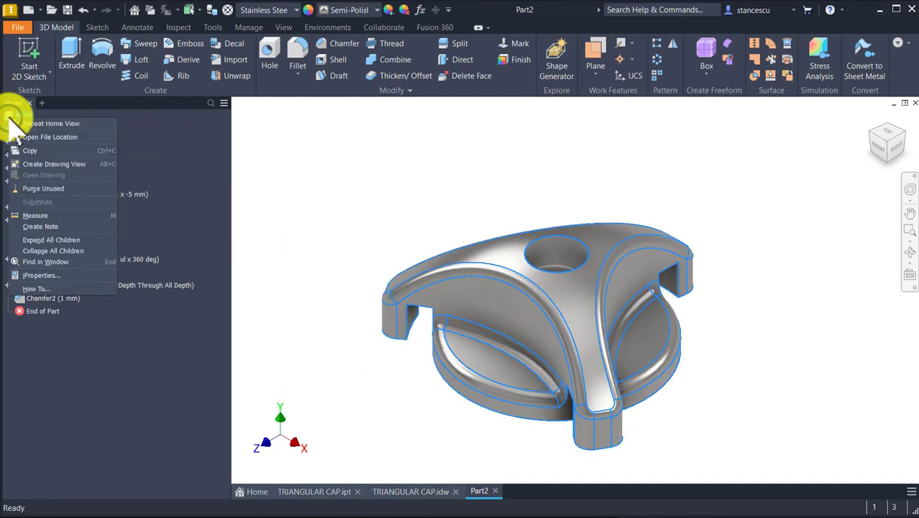
{"action": "left_click", "coordinate": [71, 274]}
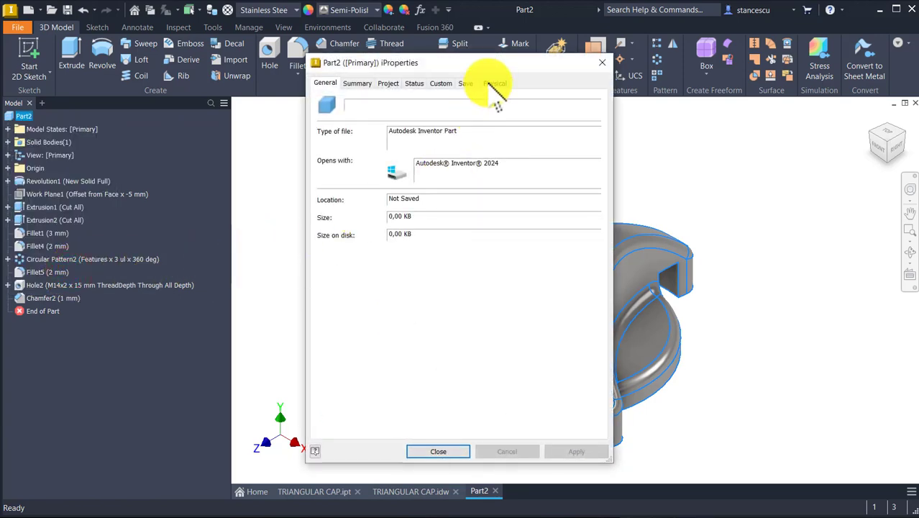
{"action": "left_click", "coordinate": [493, 83]}
{"action": "left_click", "coordinate": [568, 112]}
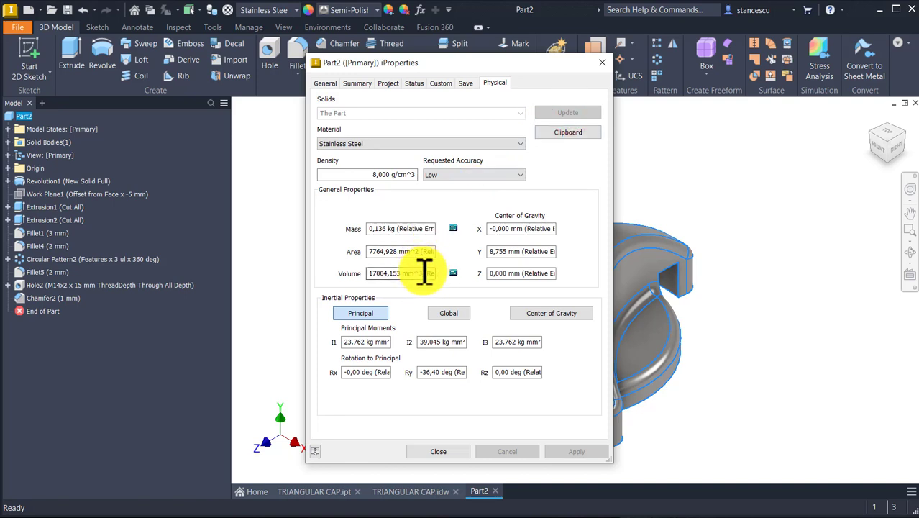
{"action": "left_click_drag", "start_coordinate": [423, 273], "coordinate": [220, 264]}
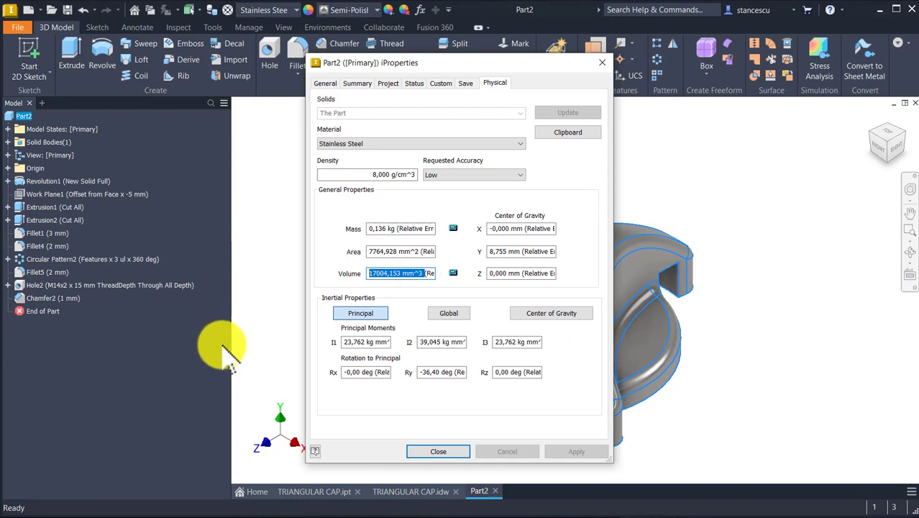
{"action": "key", "text": "ctrl+c"}
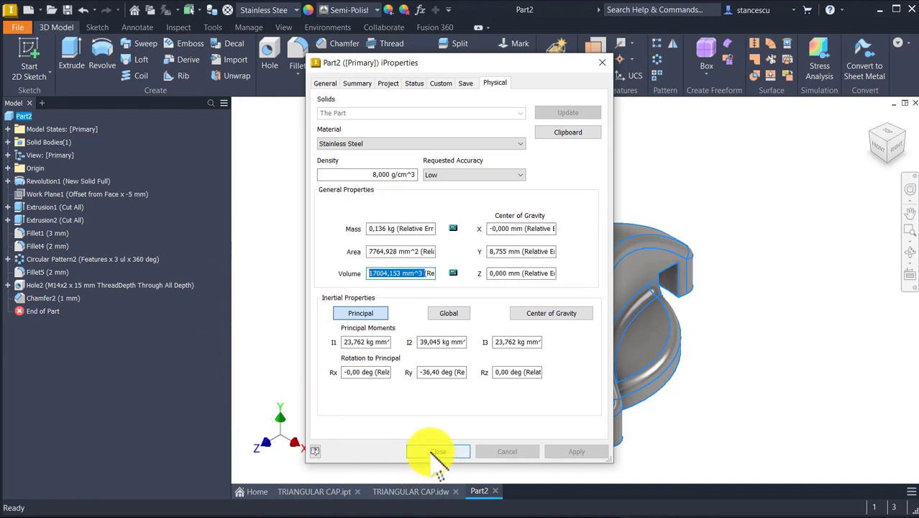
{"action": "left_click", "coordinate": [430, 451]}
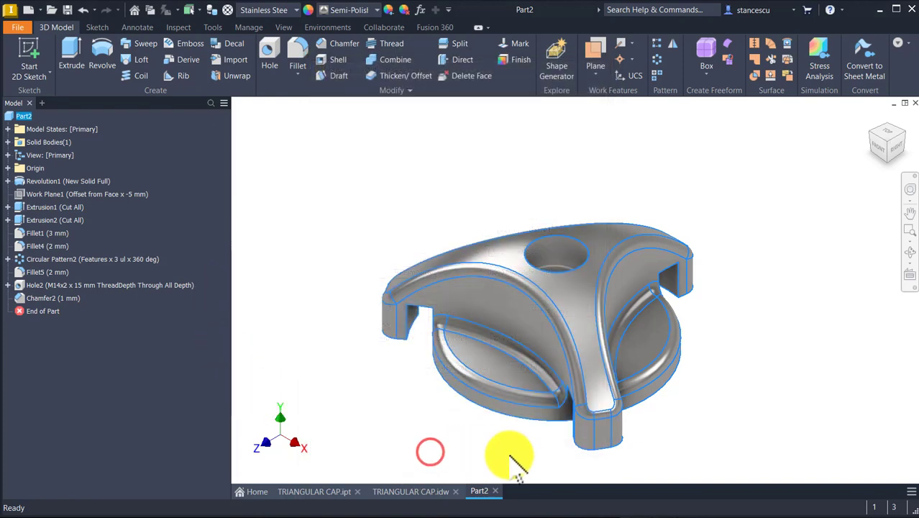
Dock the TRIANGULAR CAP drawing beside the model windows and maximise it.
{"action": "left_click", "coordinate": [413, 491]}
{"action": "left_click_drag", "start_coordinate": [421, 492], "coordinate": [646, 359]}
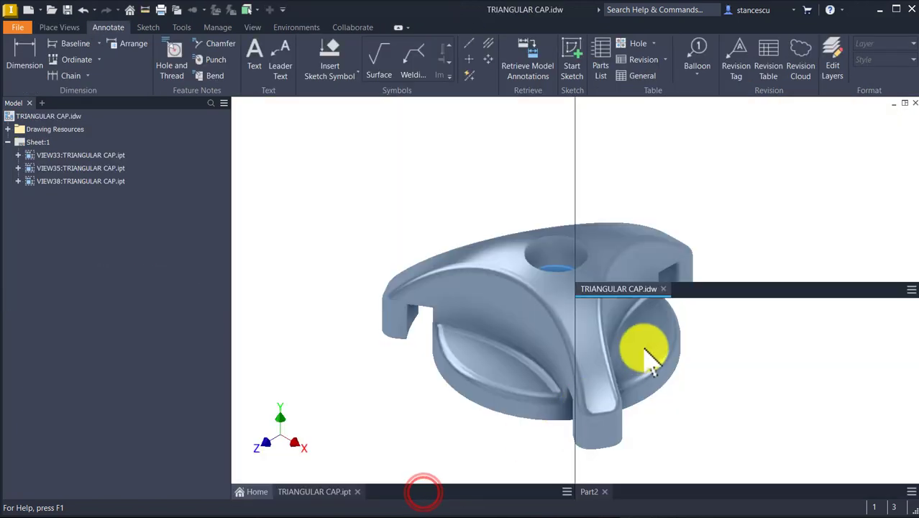
{"action": "key", "text": "Escape"}
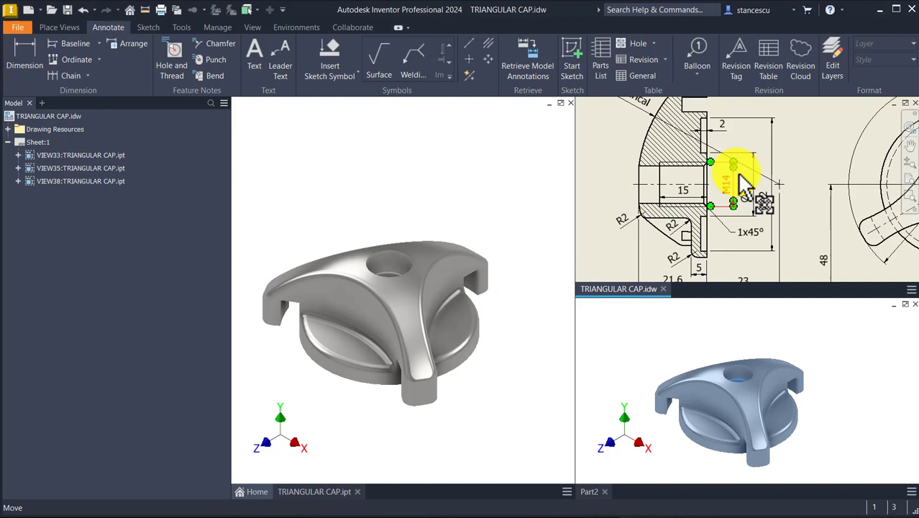
{"action": "right_click", "coordinate": [807, 154]}
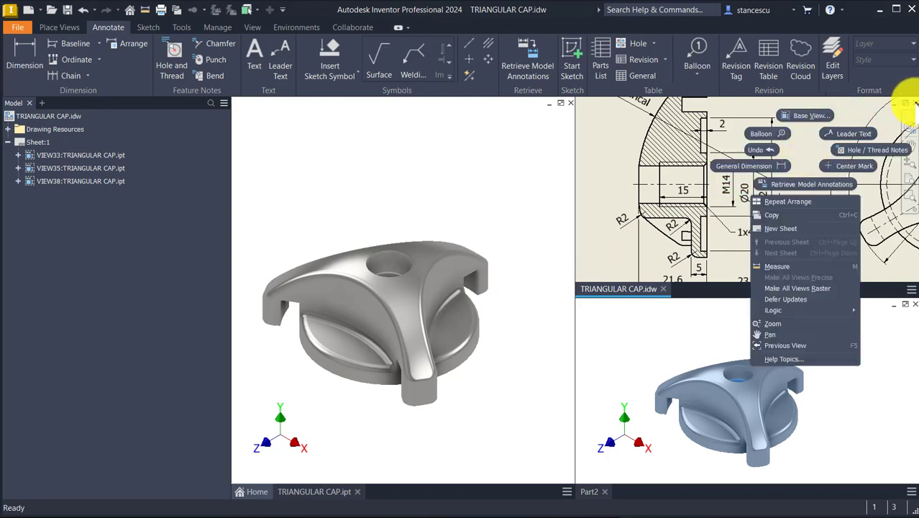
{"action": "left_click", "coordinate": [908, 105]}
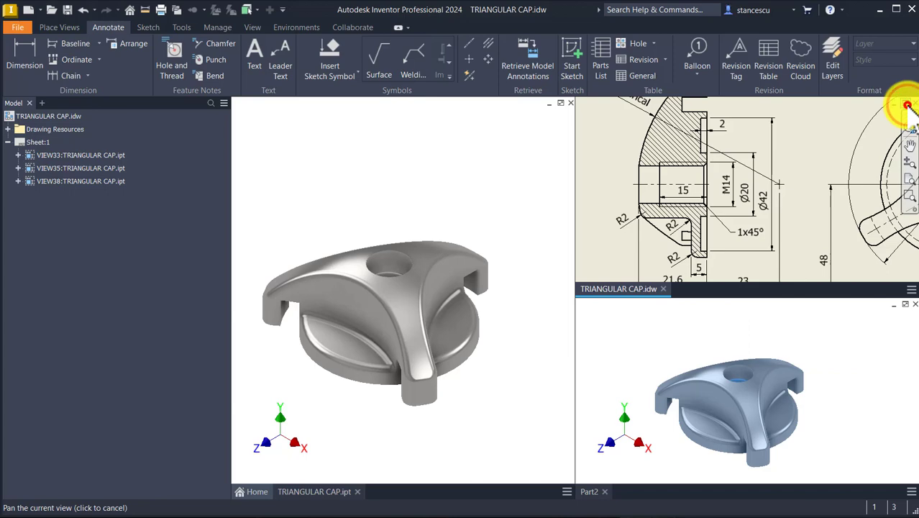
{"action": "left_click", "coordinate": [906, 105]}
Zoom out from the M14 dimension to the full sheet and select the Volume note.
{"action": "left_click", "coordinate": [551, 301]}
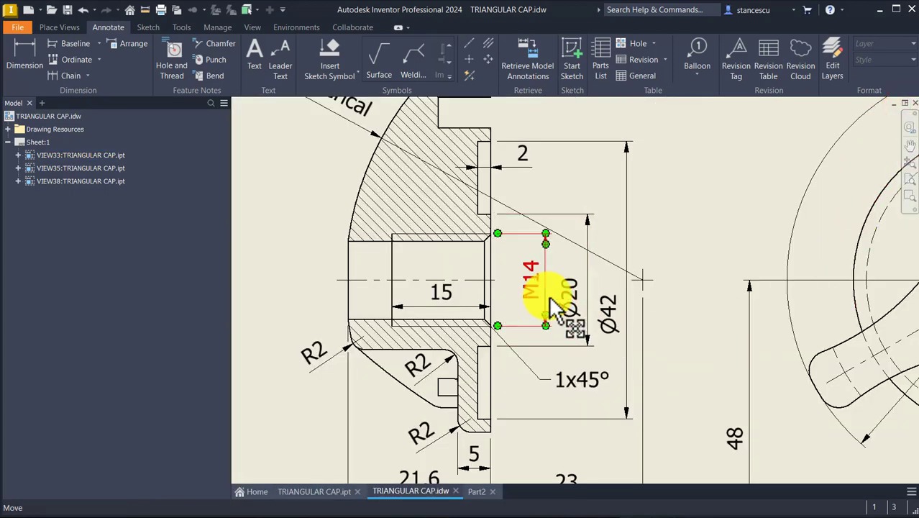
{"action": "scroll", "coordinate": [547, 295], "scroll_direction": "down", "scroll_amount": 5}
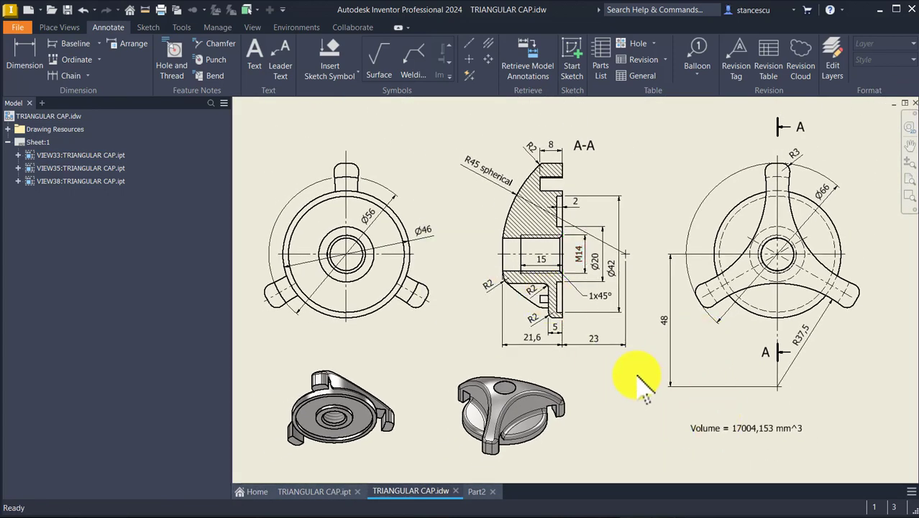
{"action": "left_click", "coordinate": [708, 426]}
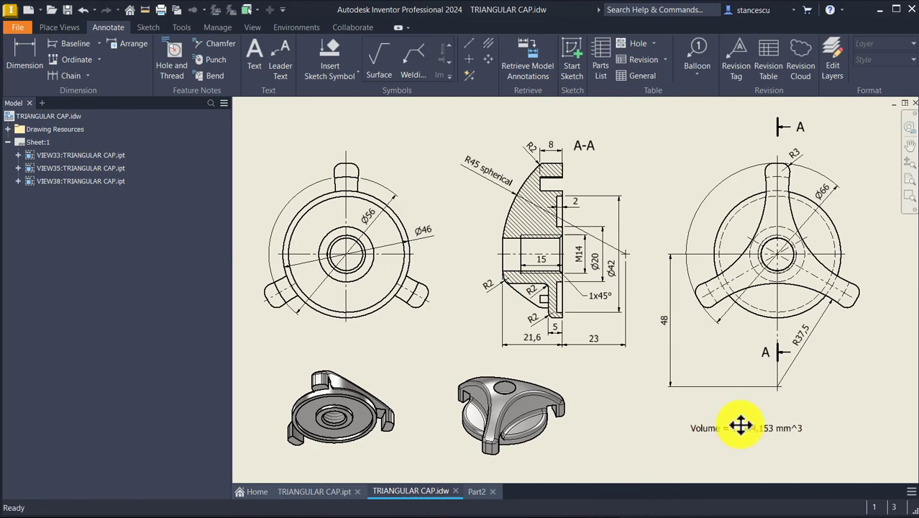
{"action": "left_click", "coordinate": [741, 426]}
{"action": "double_click", "coordinate": [741, 429]}
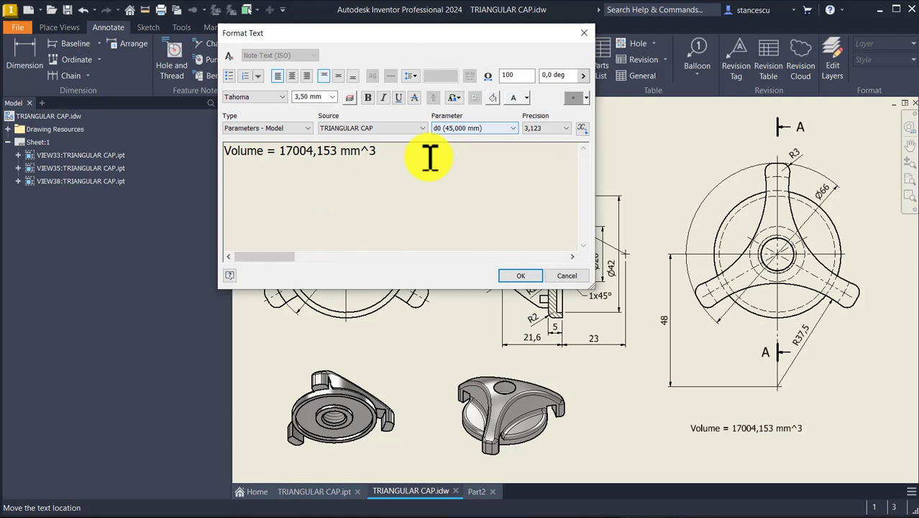
{"action": "key", "text": "Return"}
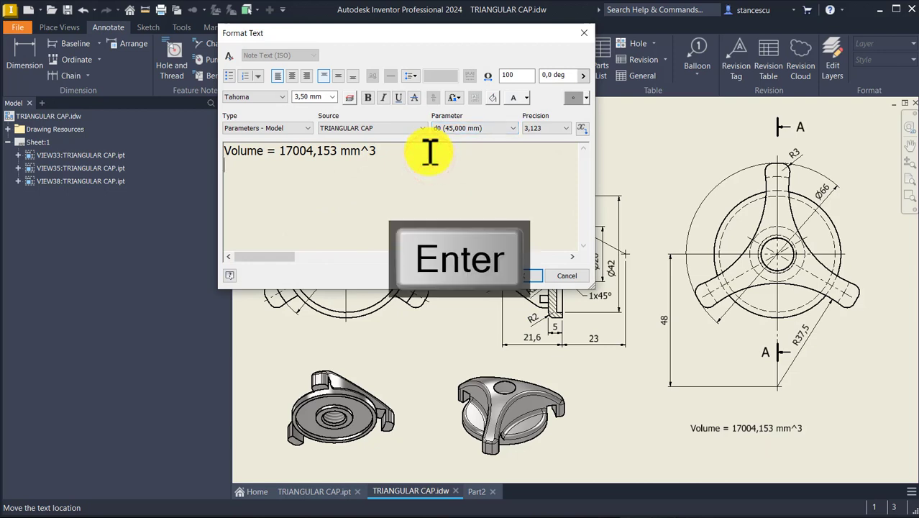
{"action": "key", "text": "ctrl+v"}
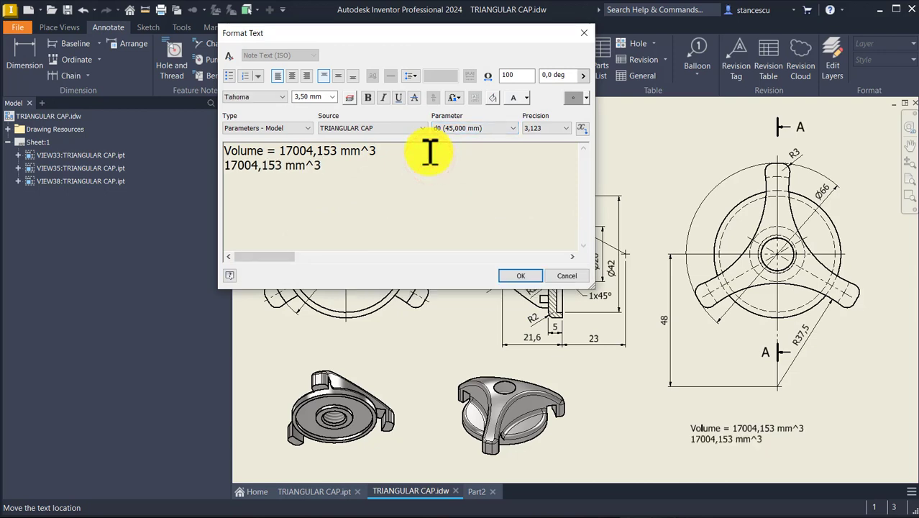
{"action": "key", "text": "Home"}
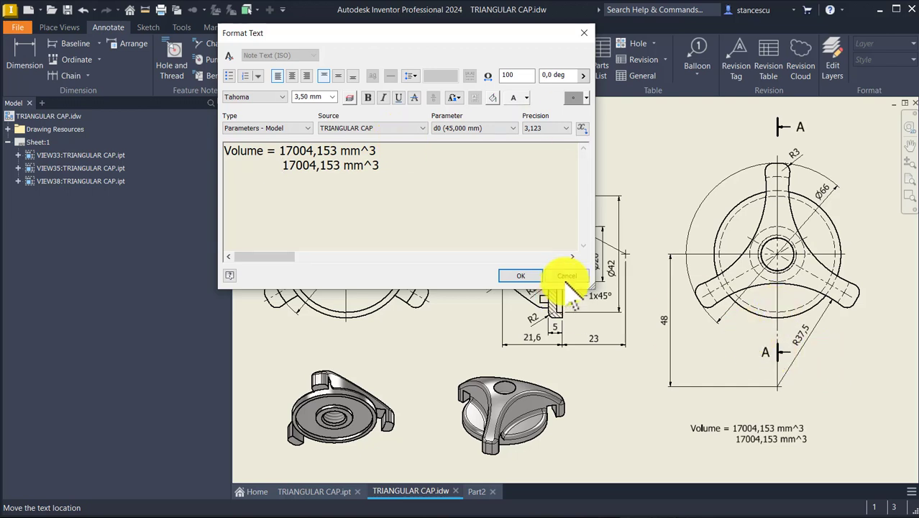
{"action": "left_click", "coordinate": [567, 277]}
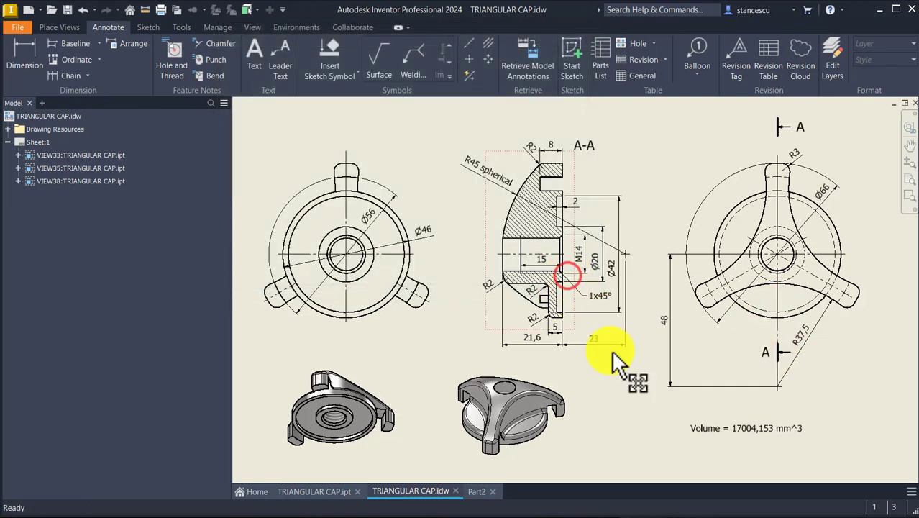